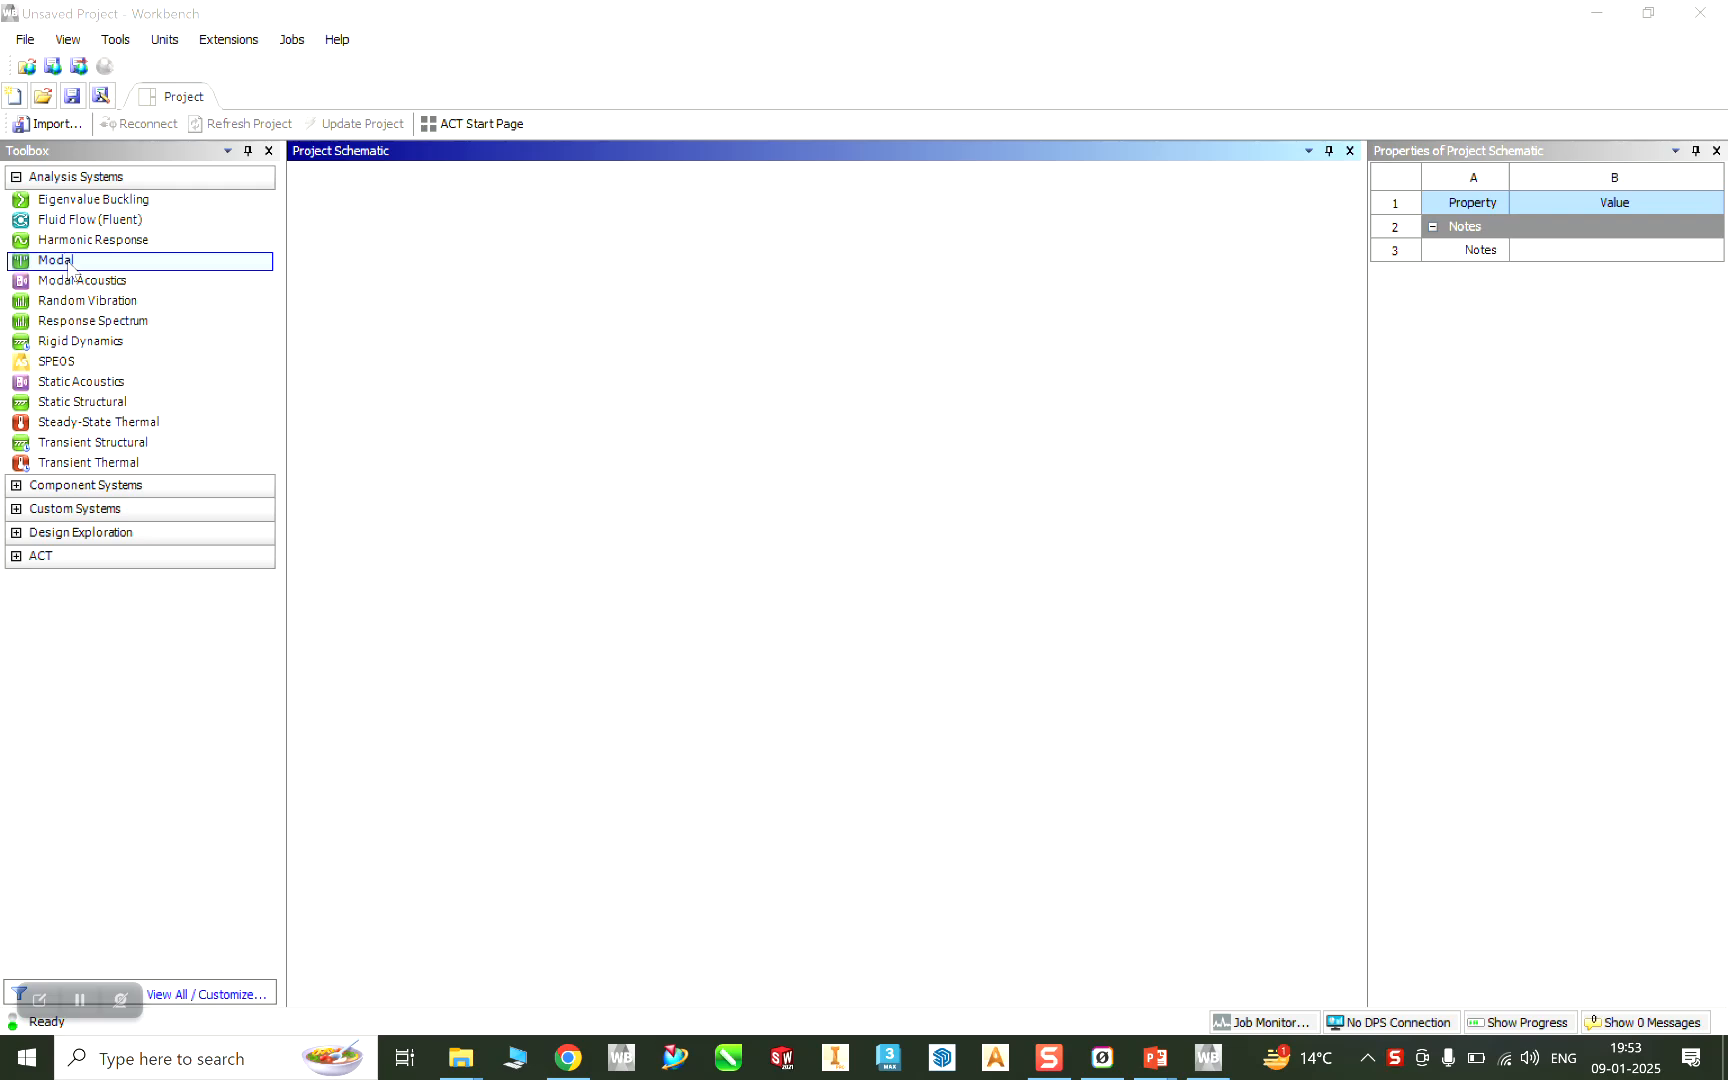
Add a Modal analysis system to the project and review the Structural Steel material in its Engineering Data
{"action": "double_click", "coordinate": [67, 260]}
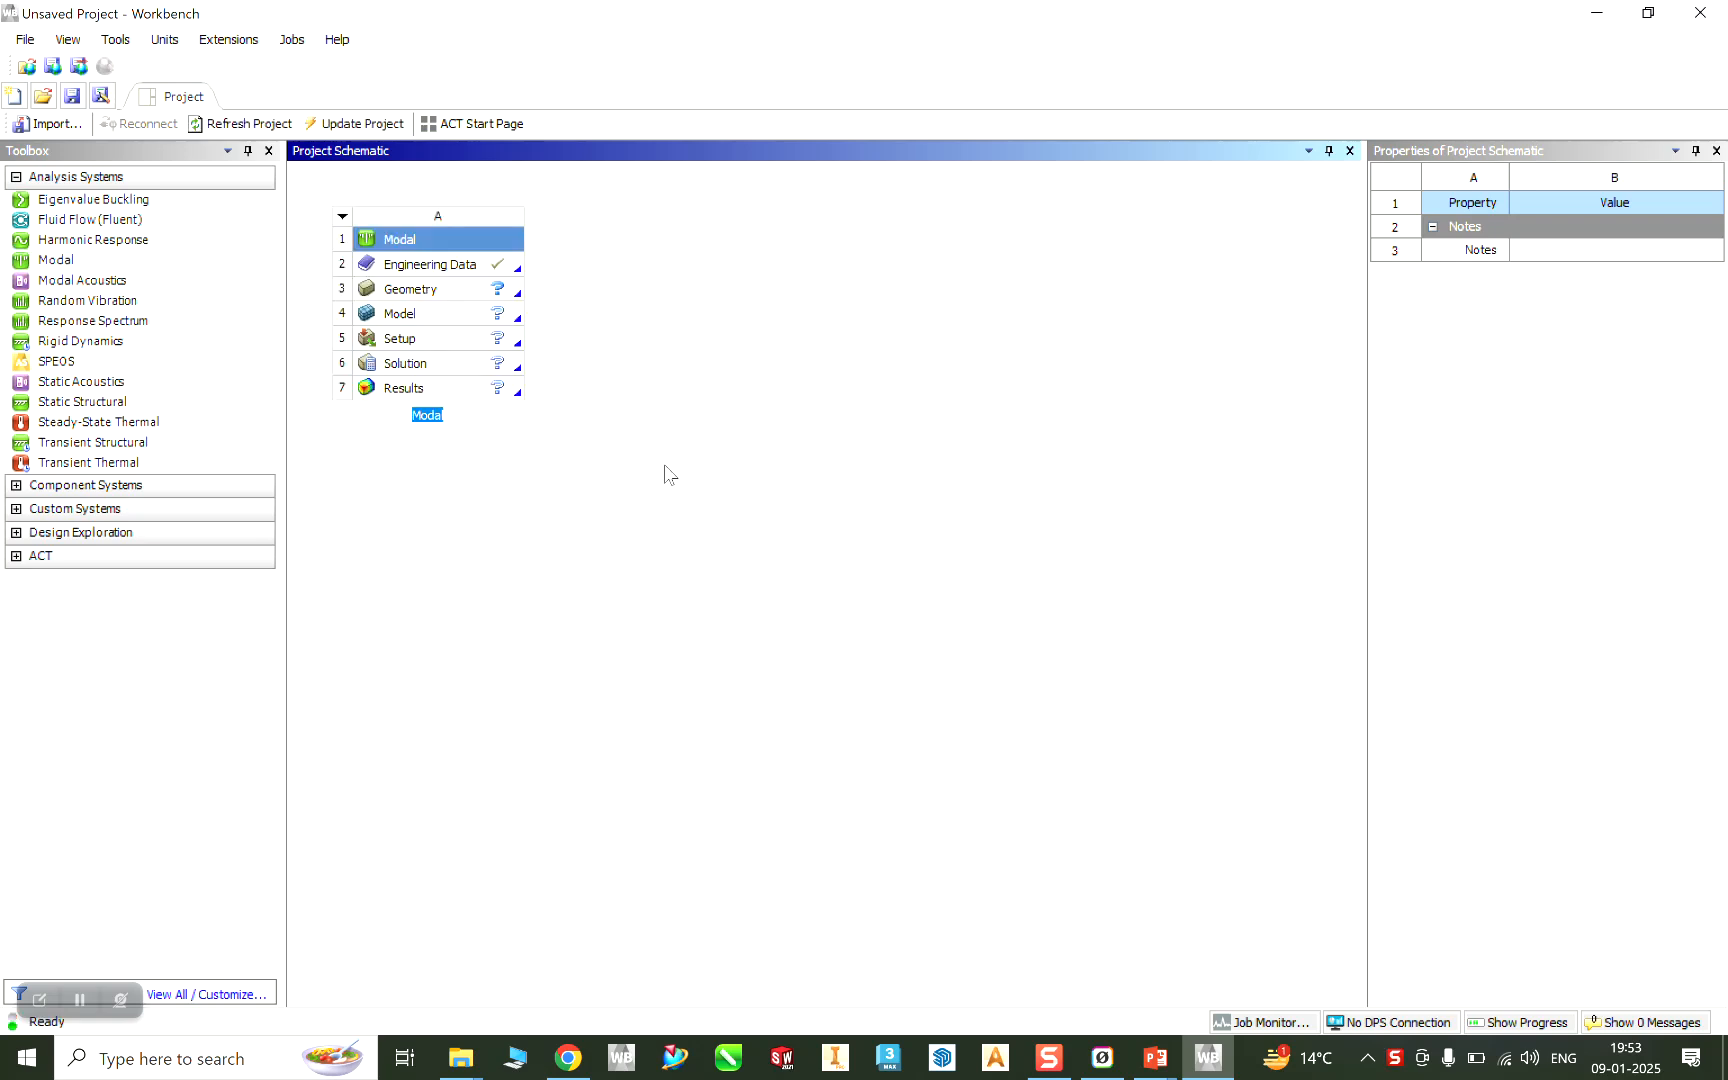
{"action": "double_click", "coordinate": [441, 272]}
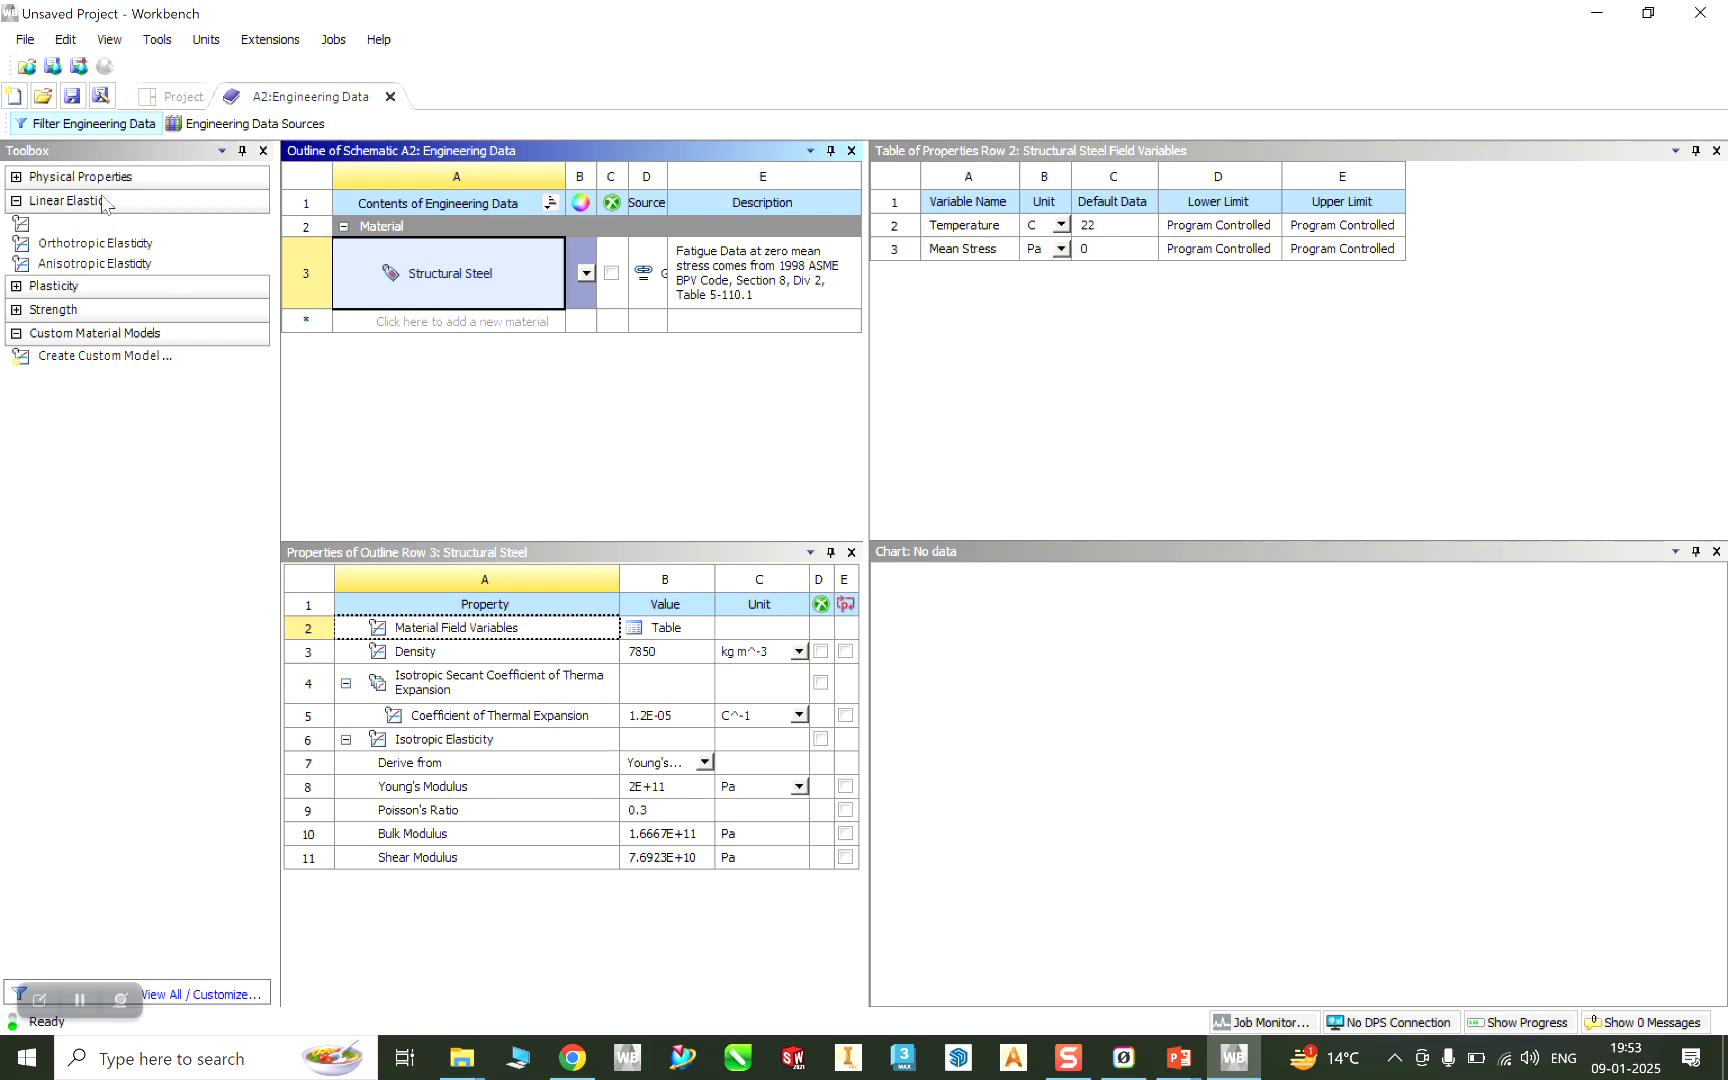
{"action": "left_click", "coordinate": [178, 96]}
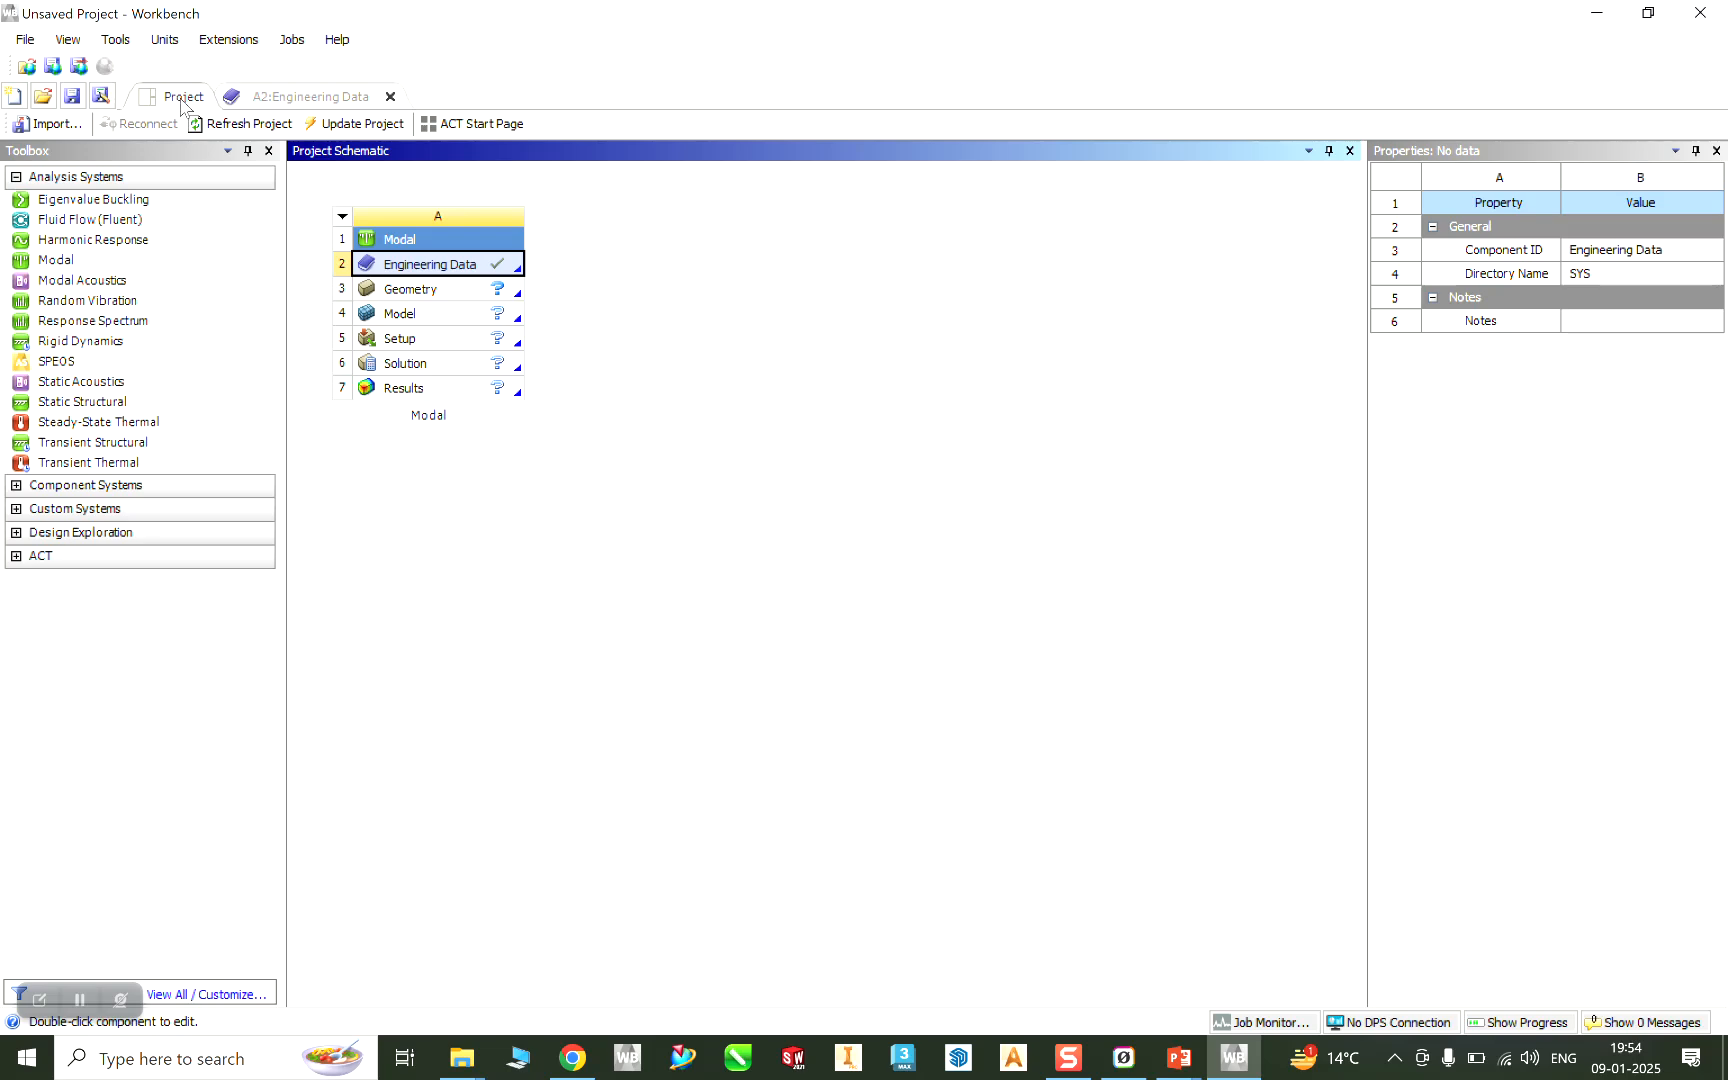
Create a new DesignModeler geometry for the Modal system and set its length unit to millimetres
{"action": "left_click", "coordinate": [425, 298]}
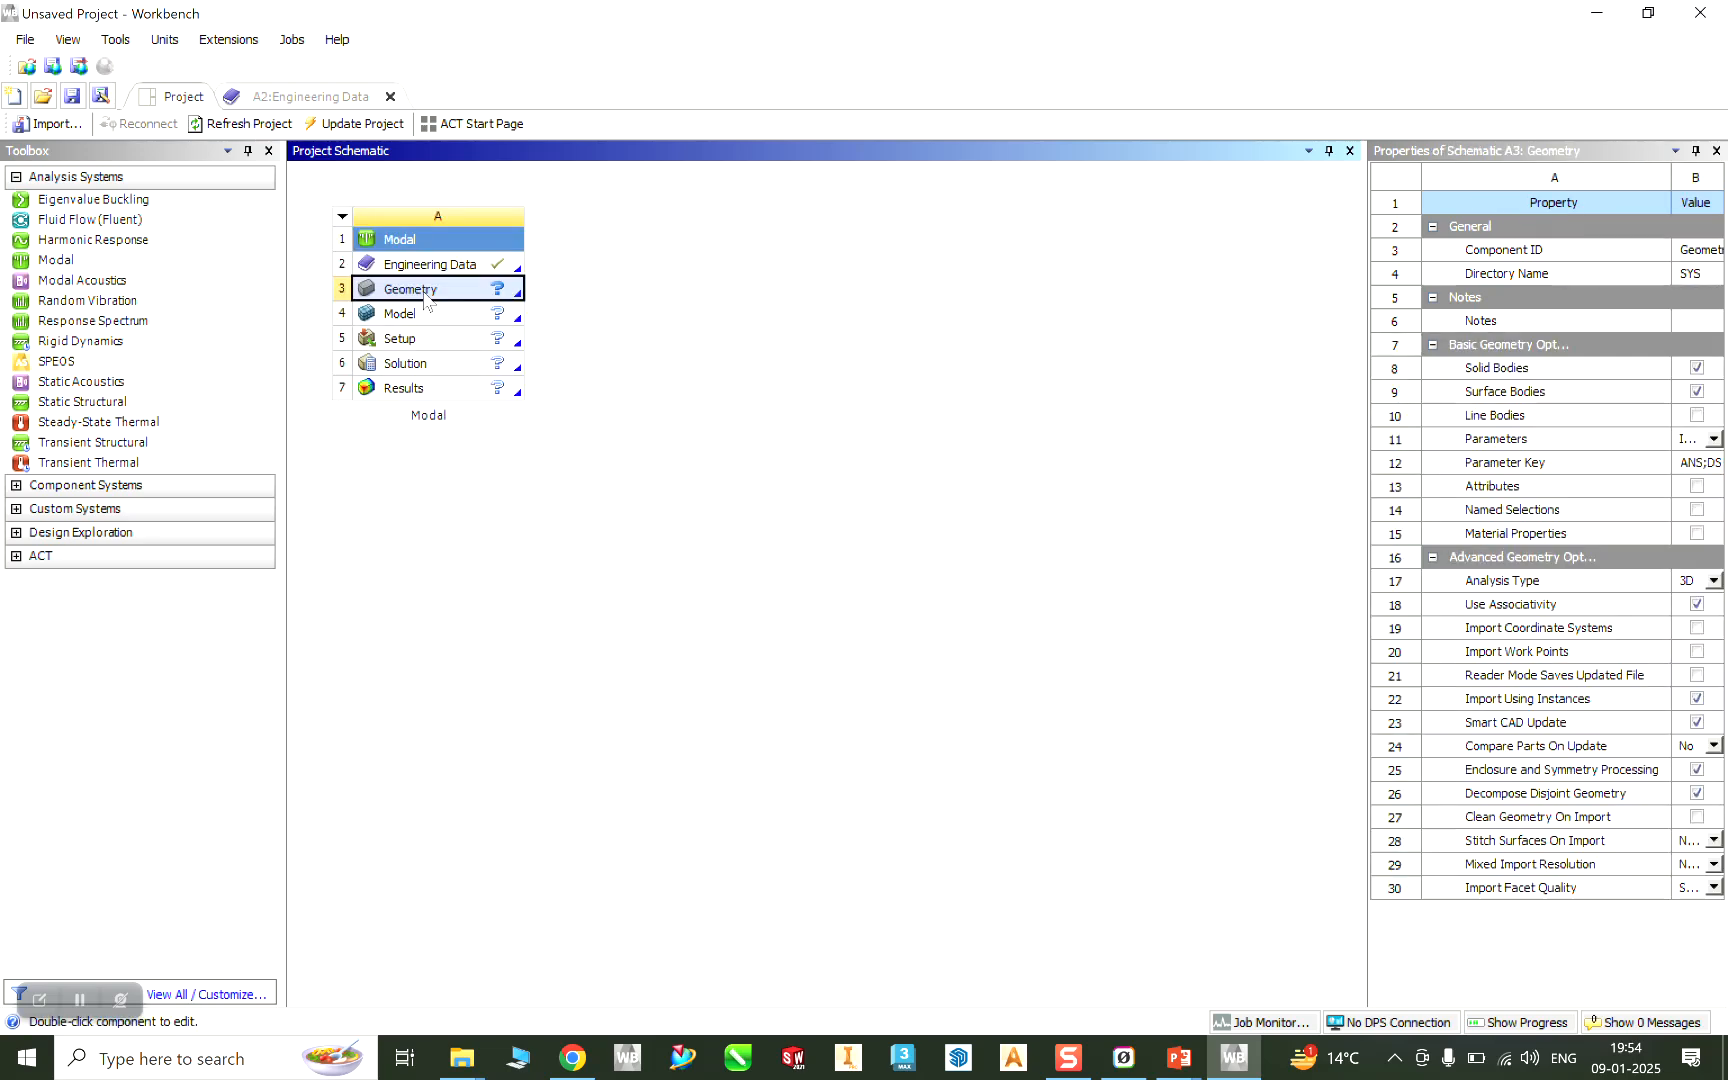
{"action": "right_click", "coordinate": [425, 298]}
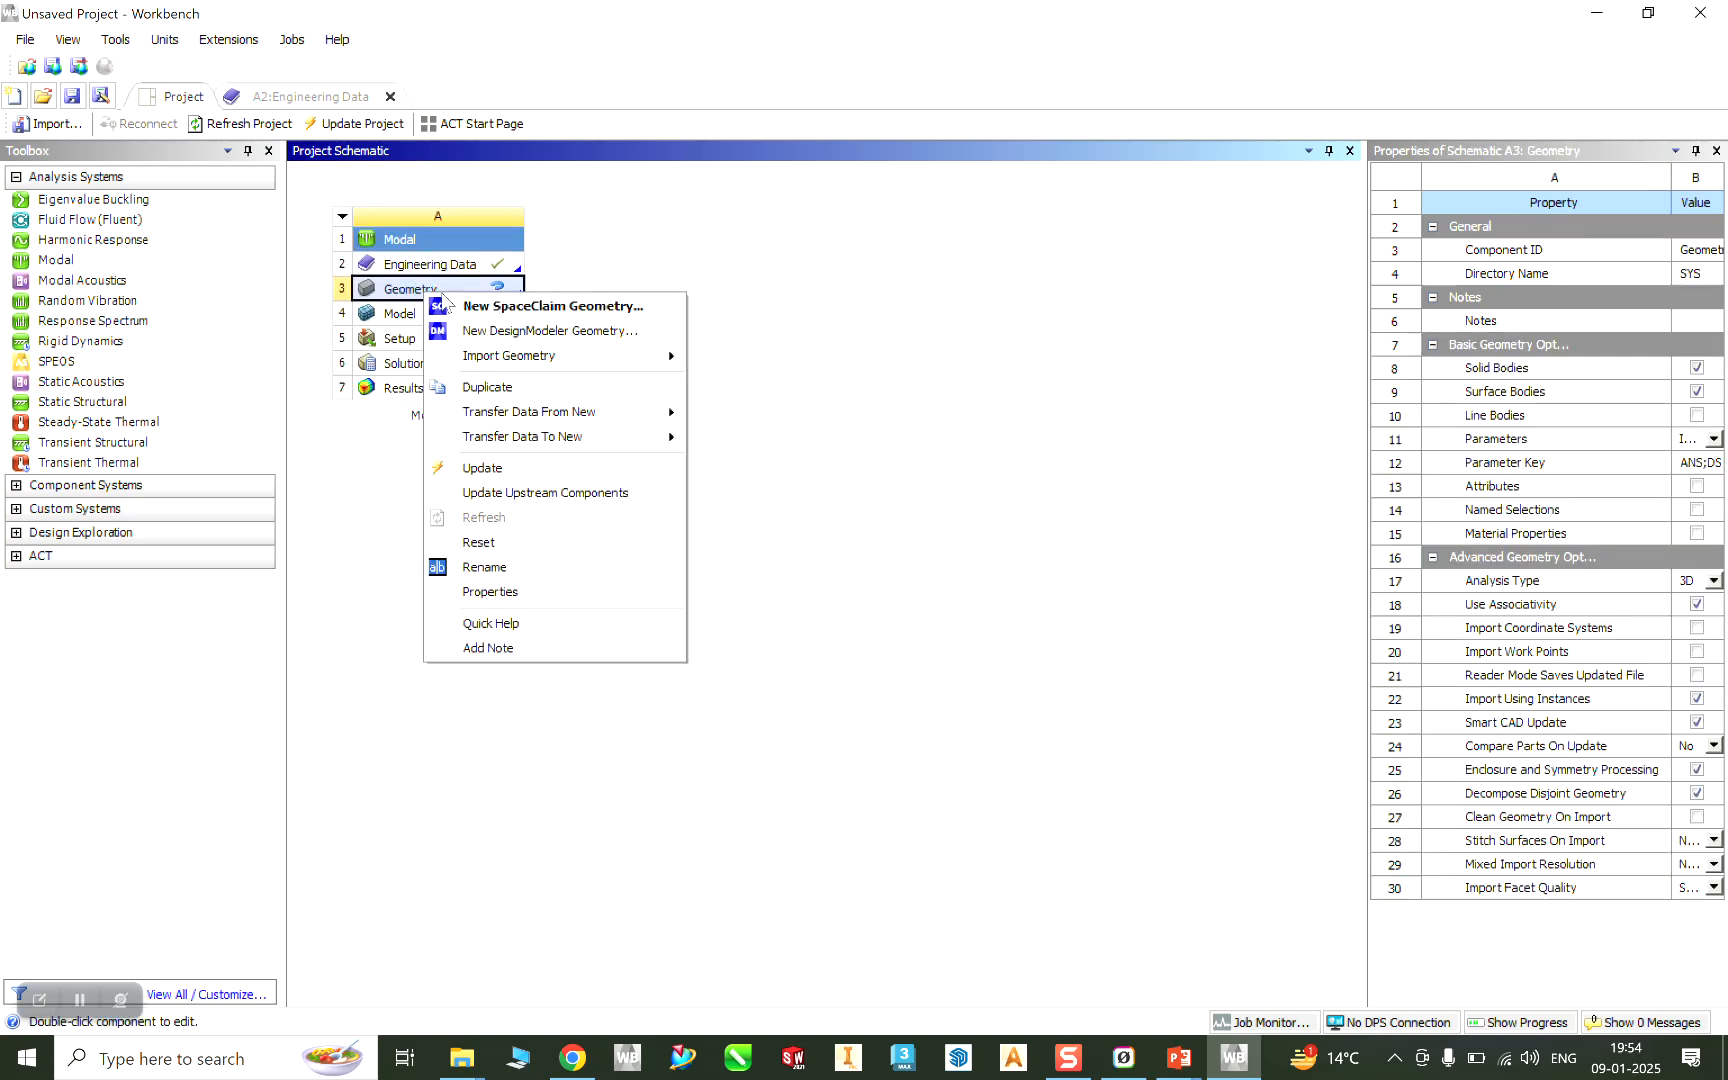
{"action": "left_click", "coordinate": [538, 334]}
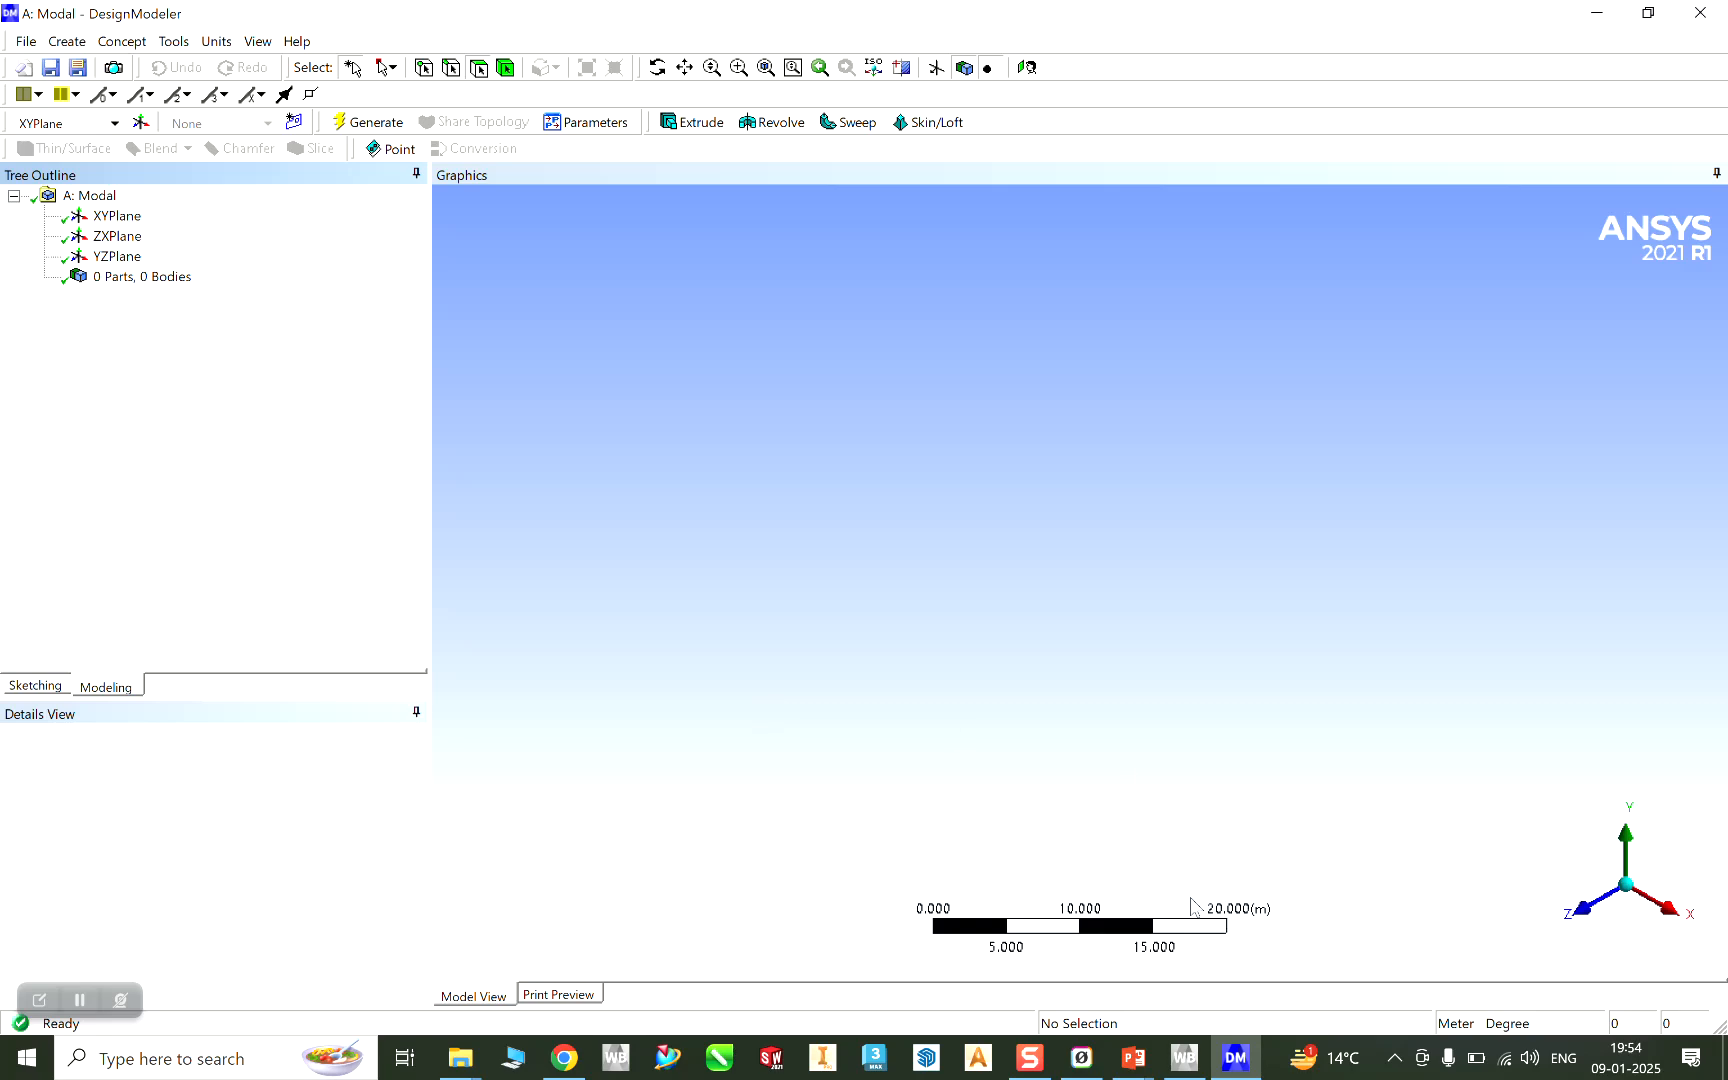
{"action": "left_click", "coordinate": [213, 44]}
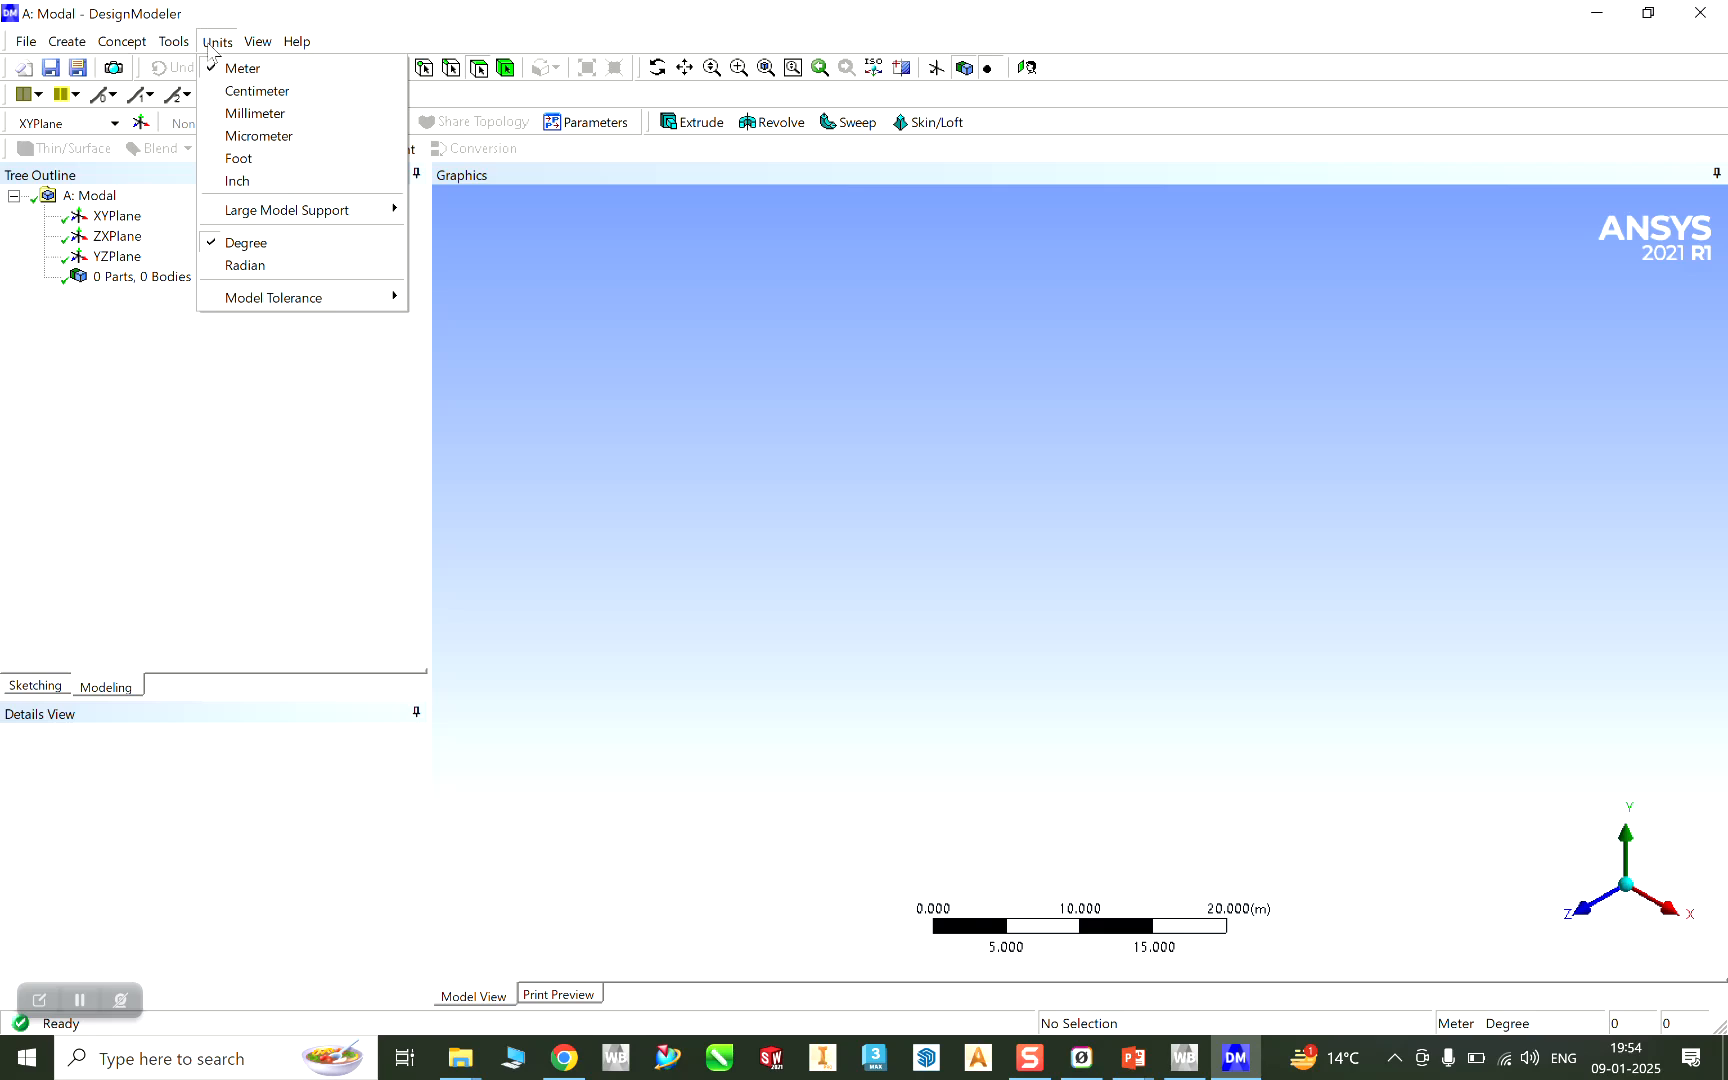
{"action": "left_click", "coordinate": [259, 116]}
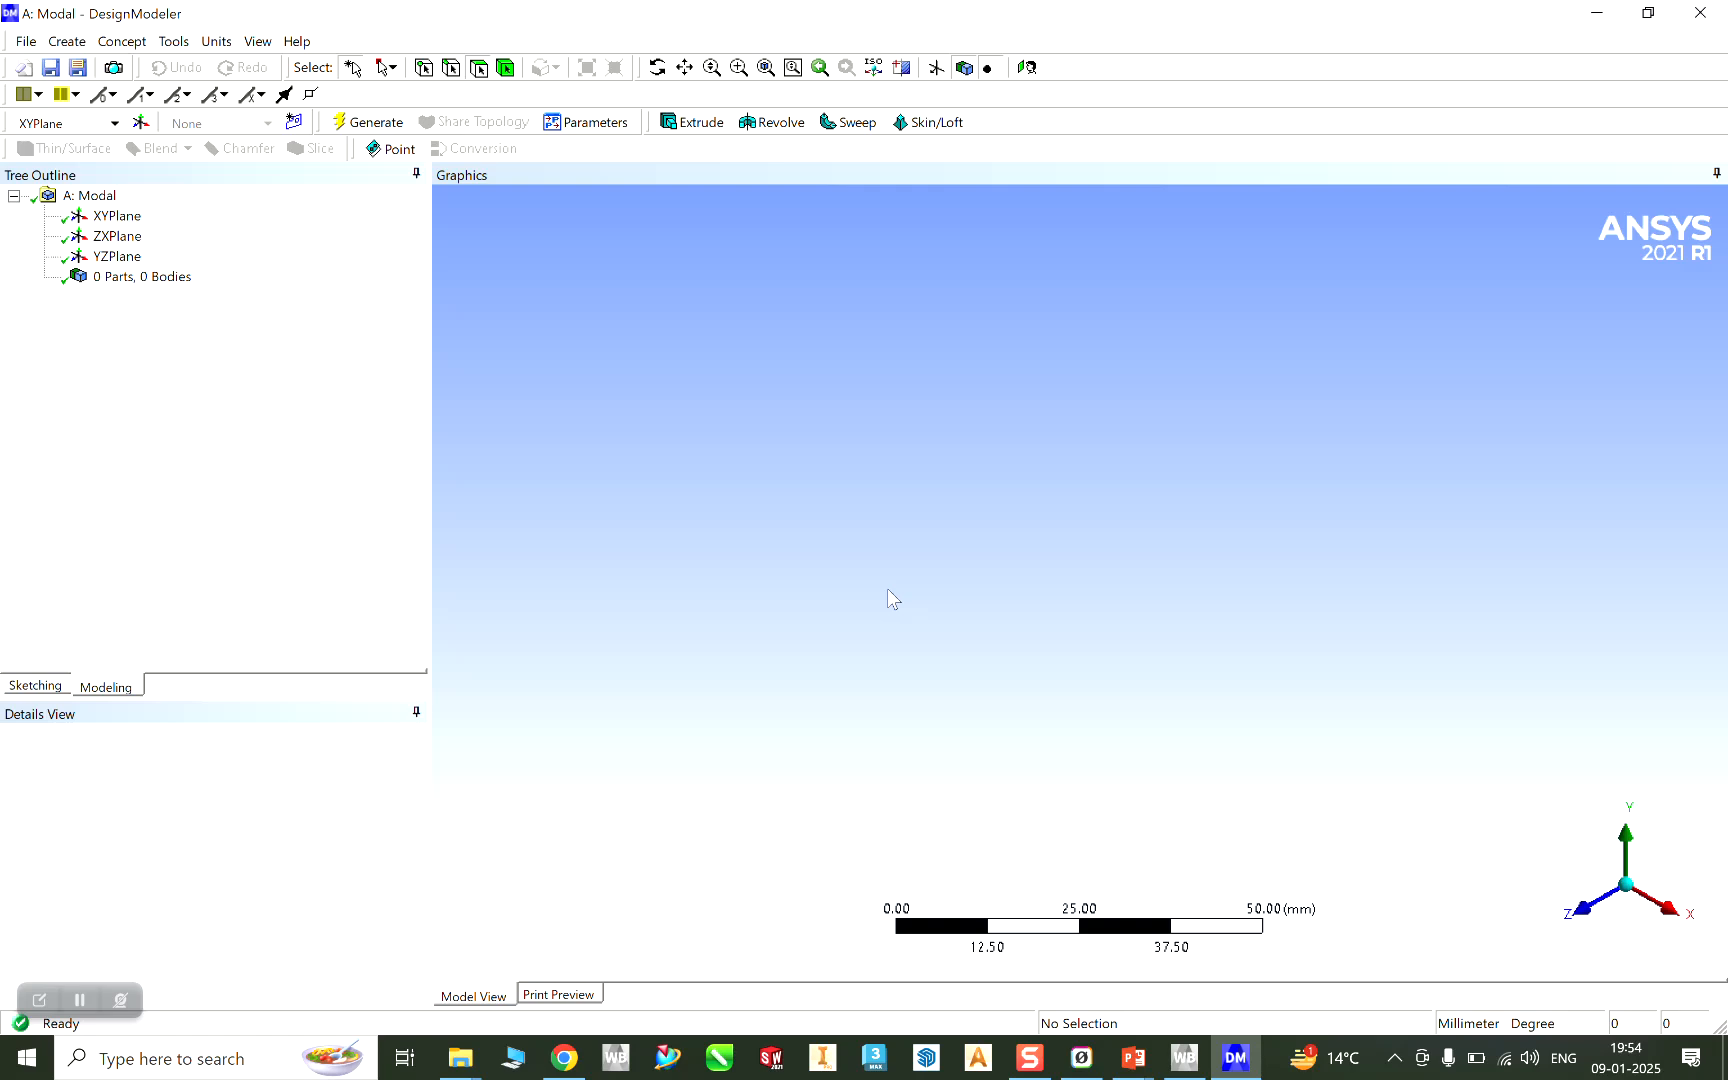
Sketch a rectangle about 39 mm wide and 31 mm high on XYPlane with its first corner at the origin
{"action": "left_click", "coordinate": [117, 218]}
{"action": "right_click", "coordinate": [117, 220]}
{"action": "left_click", "coordinate": [140, 229]}
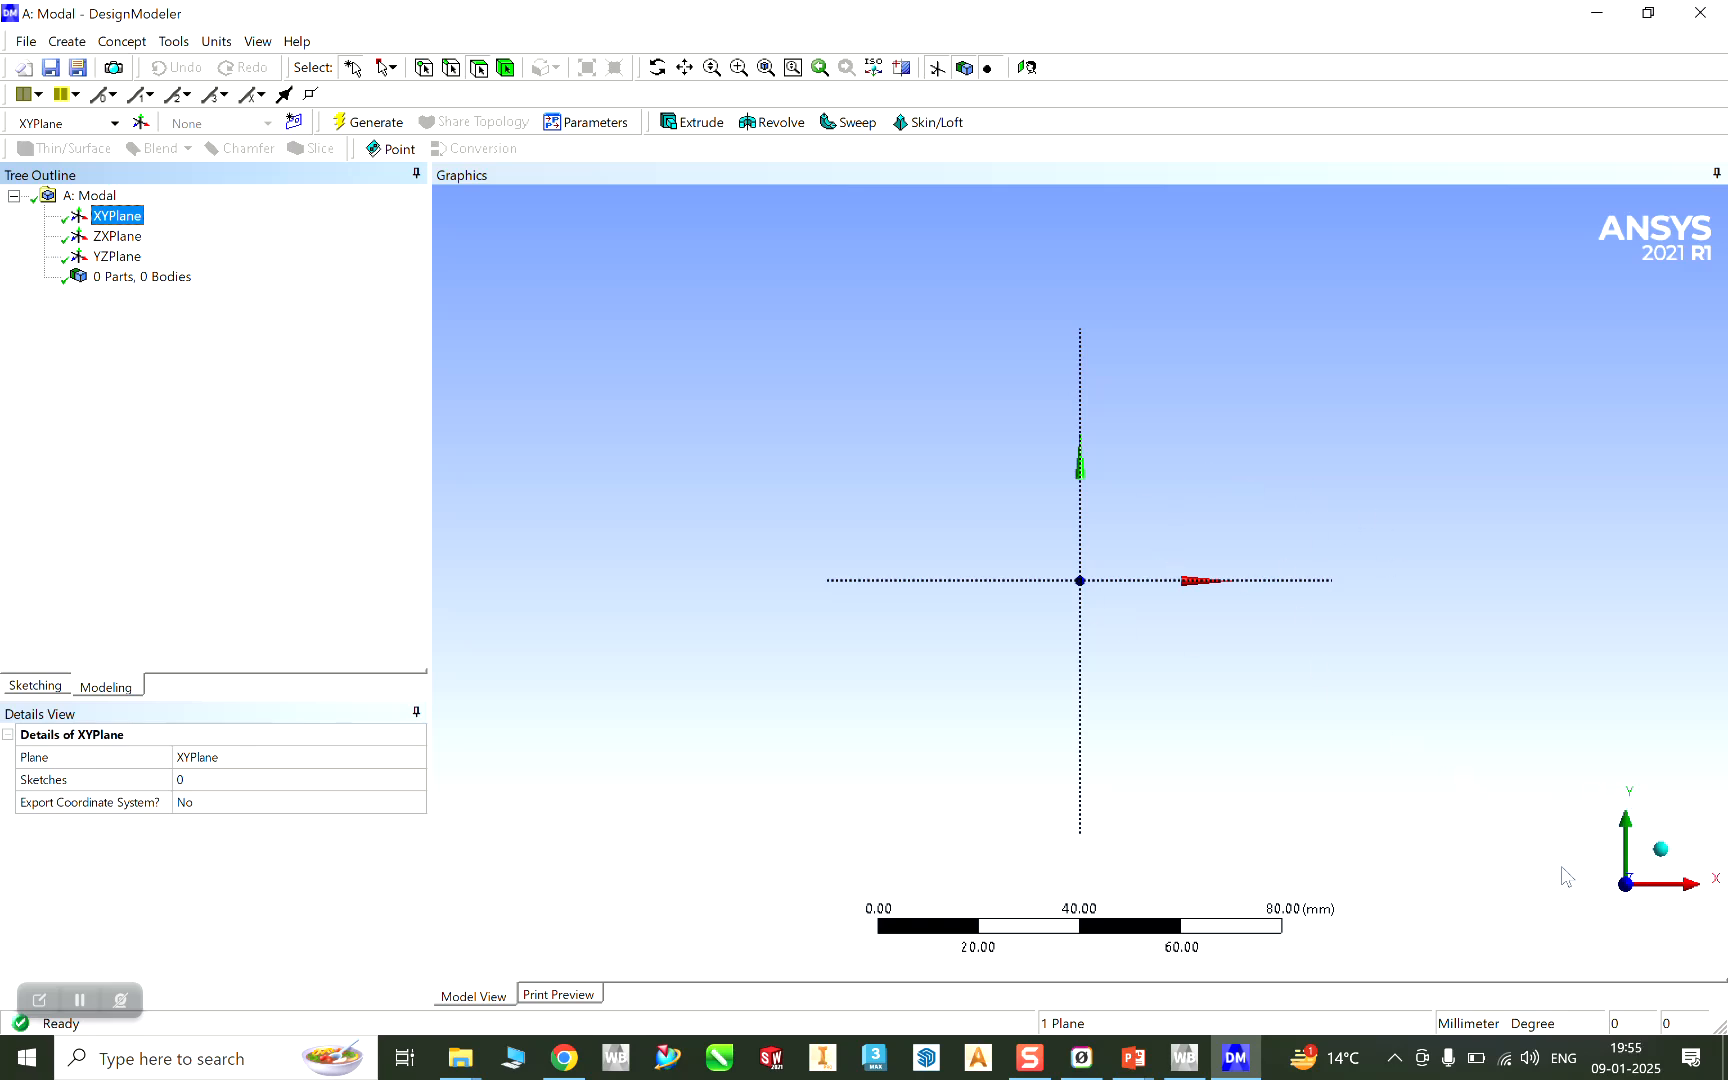
{"action": "left_click", "coordinate": [37, 688]}
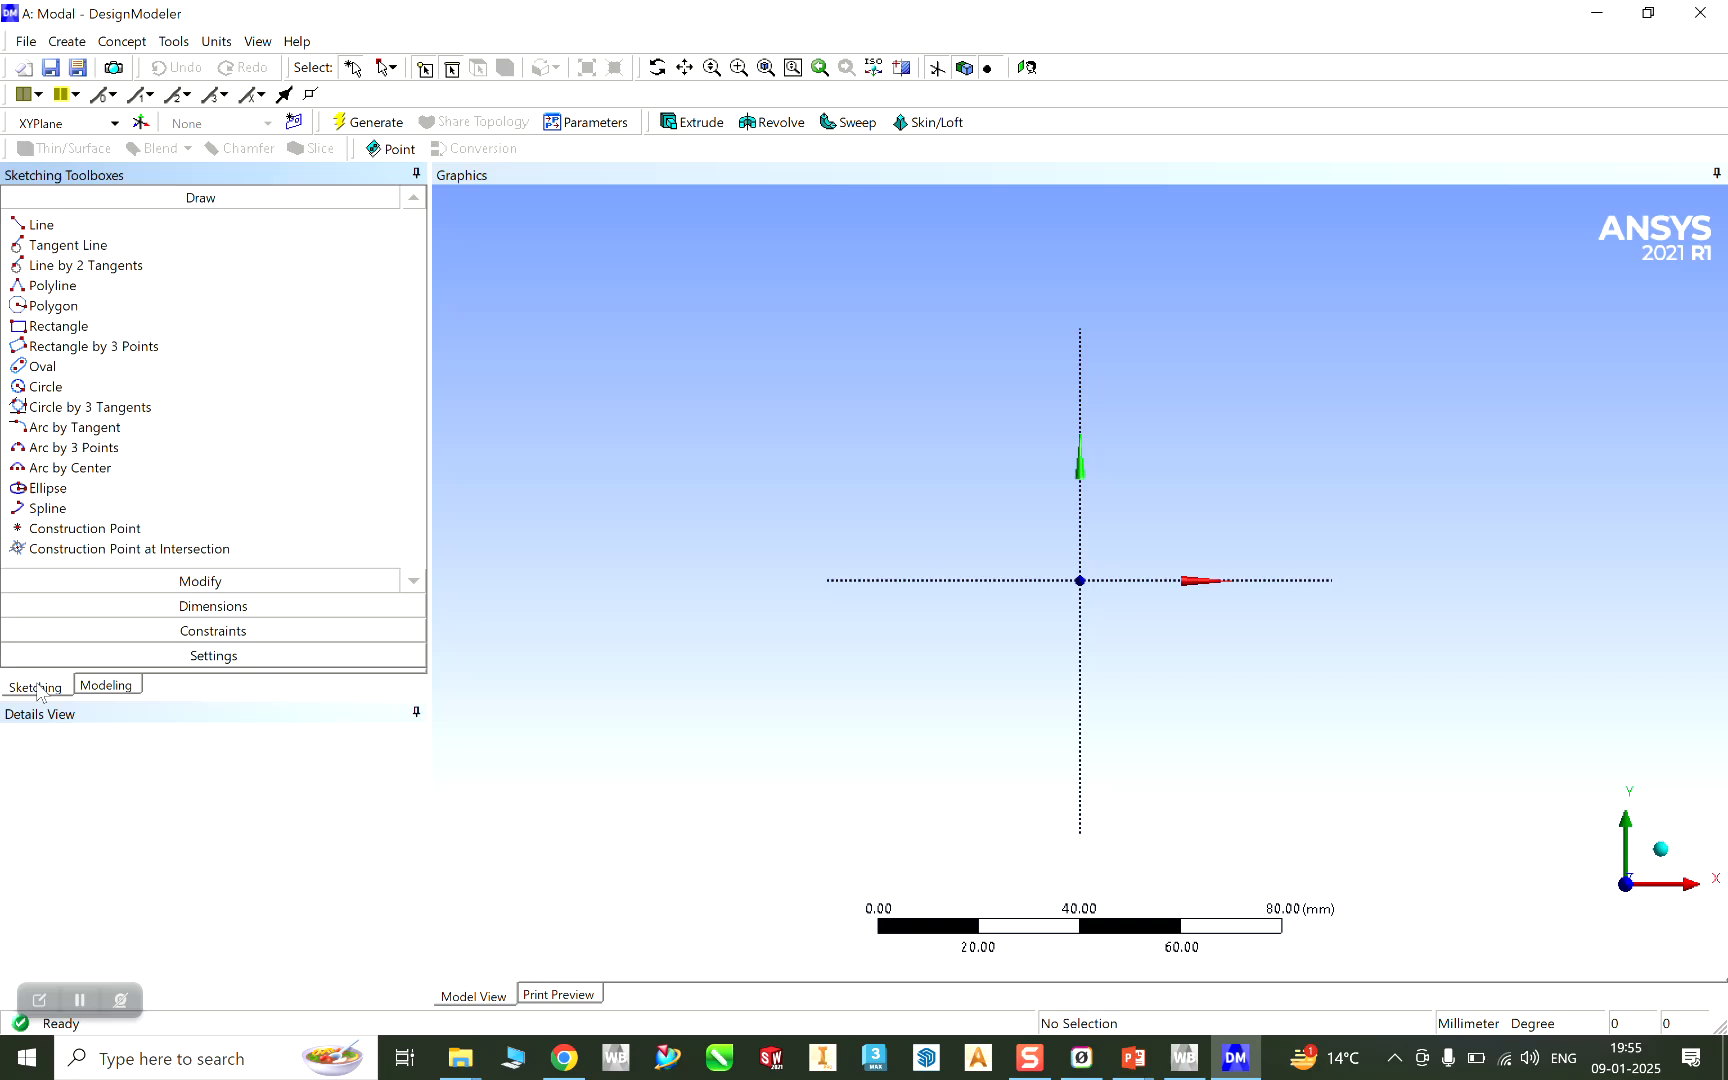
{"action": "left_click", "coordinate": [38, 328]}
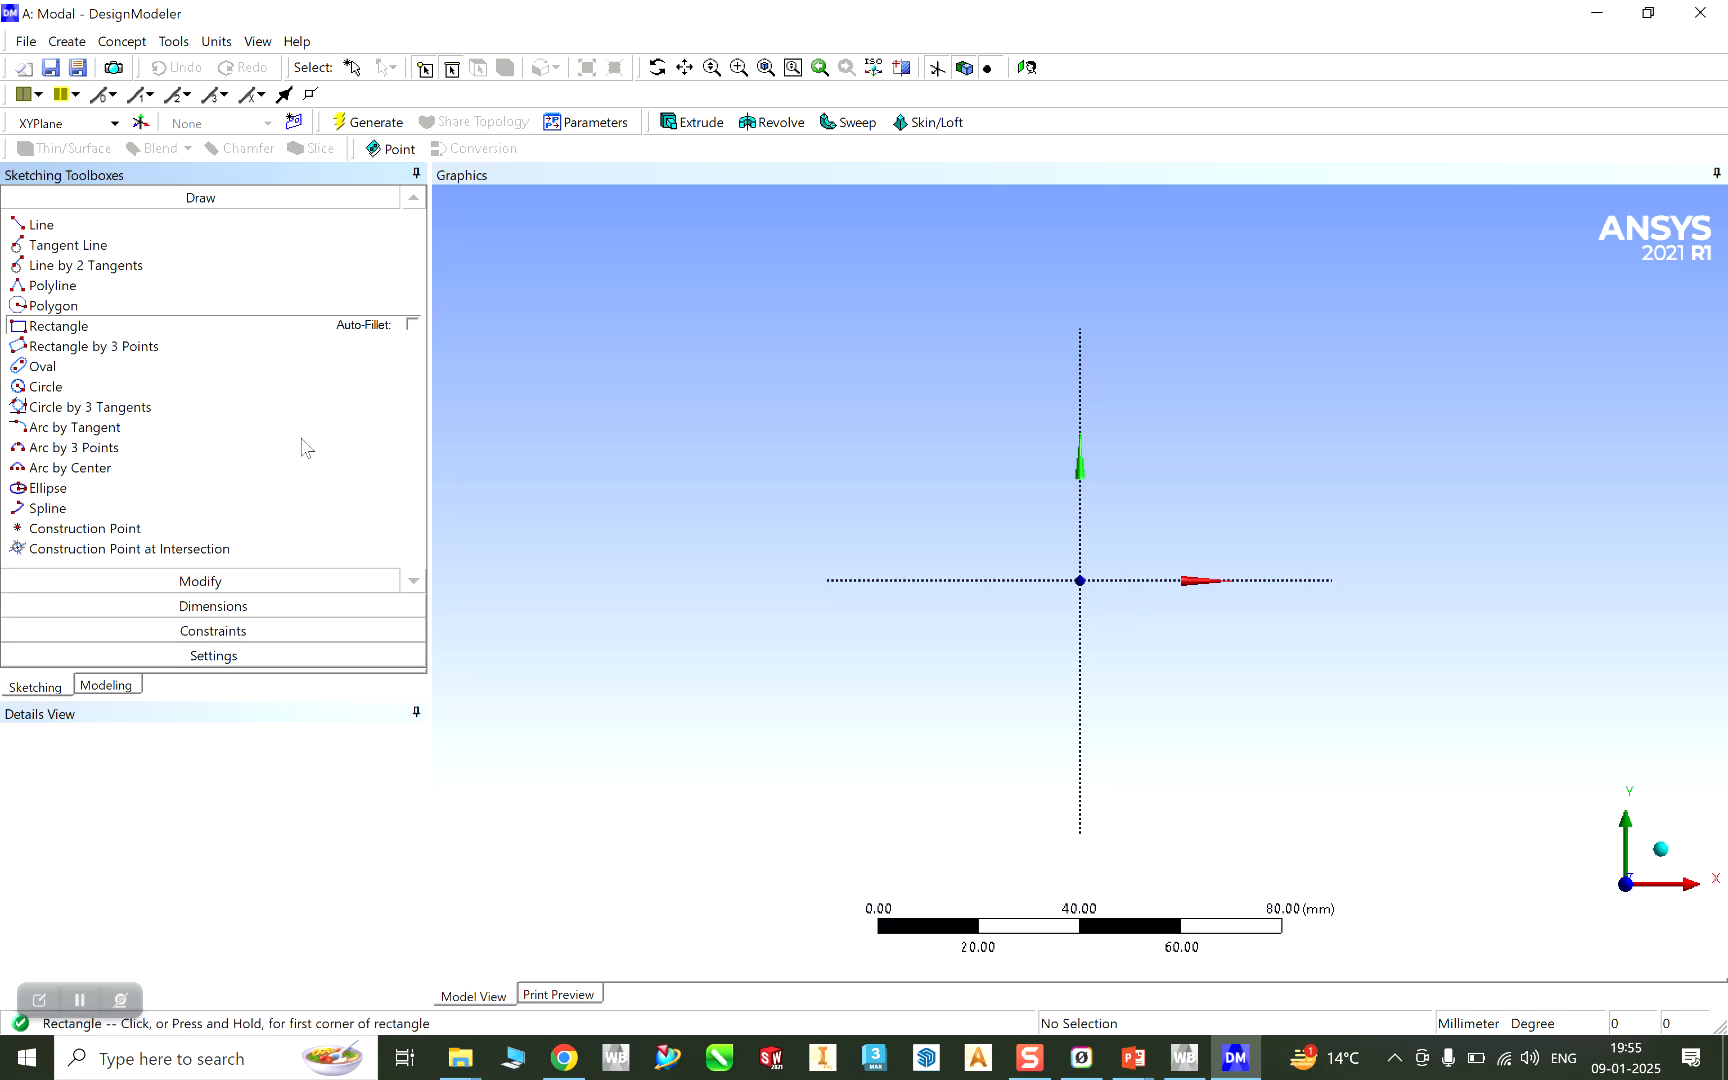
{"action": "left_click", "coordinate": [1080, 580]}
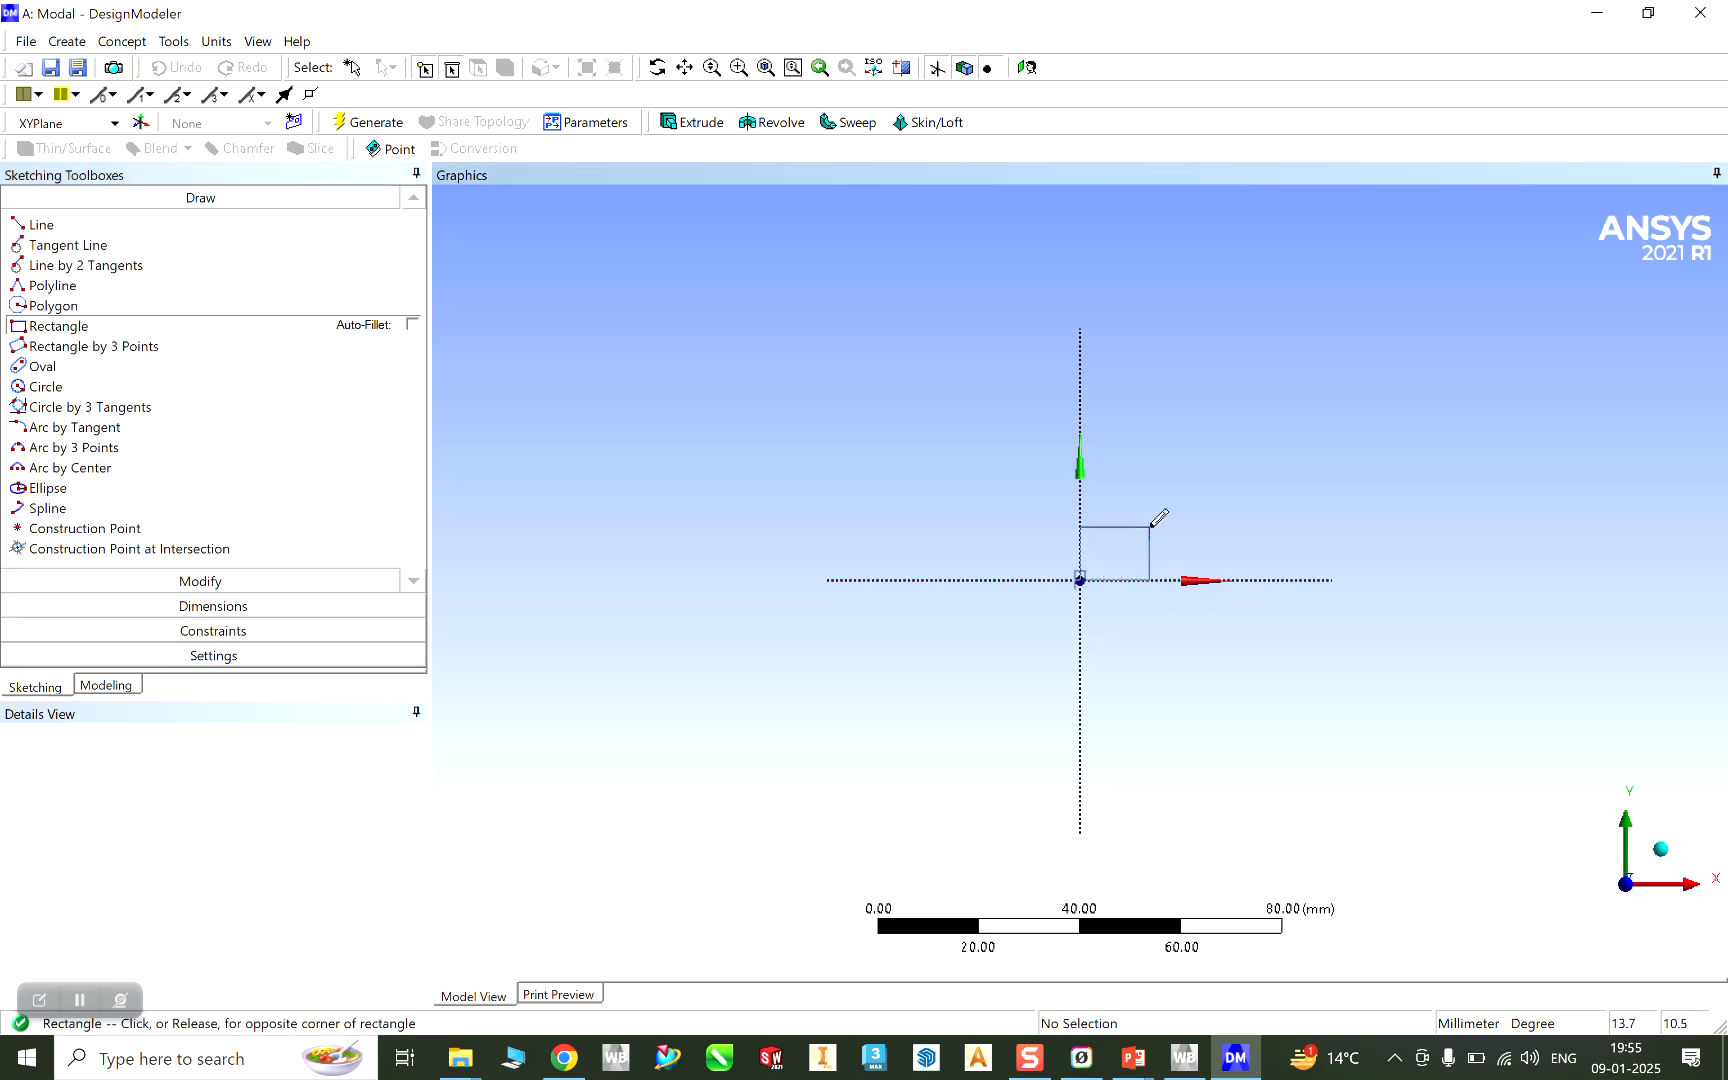
{"action": "left_click", "coordinate": [1277, 421]}
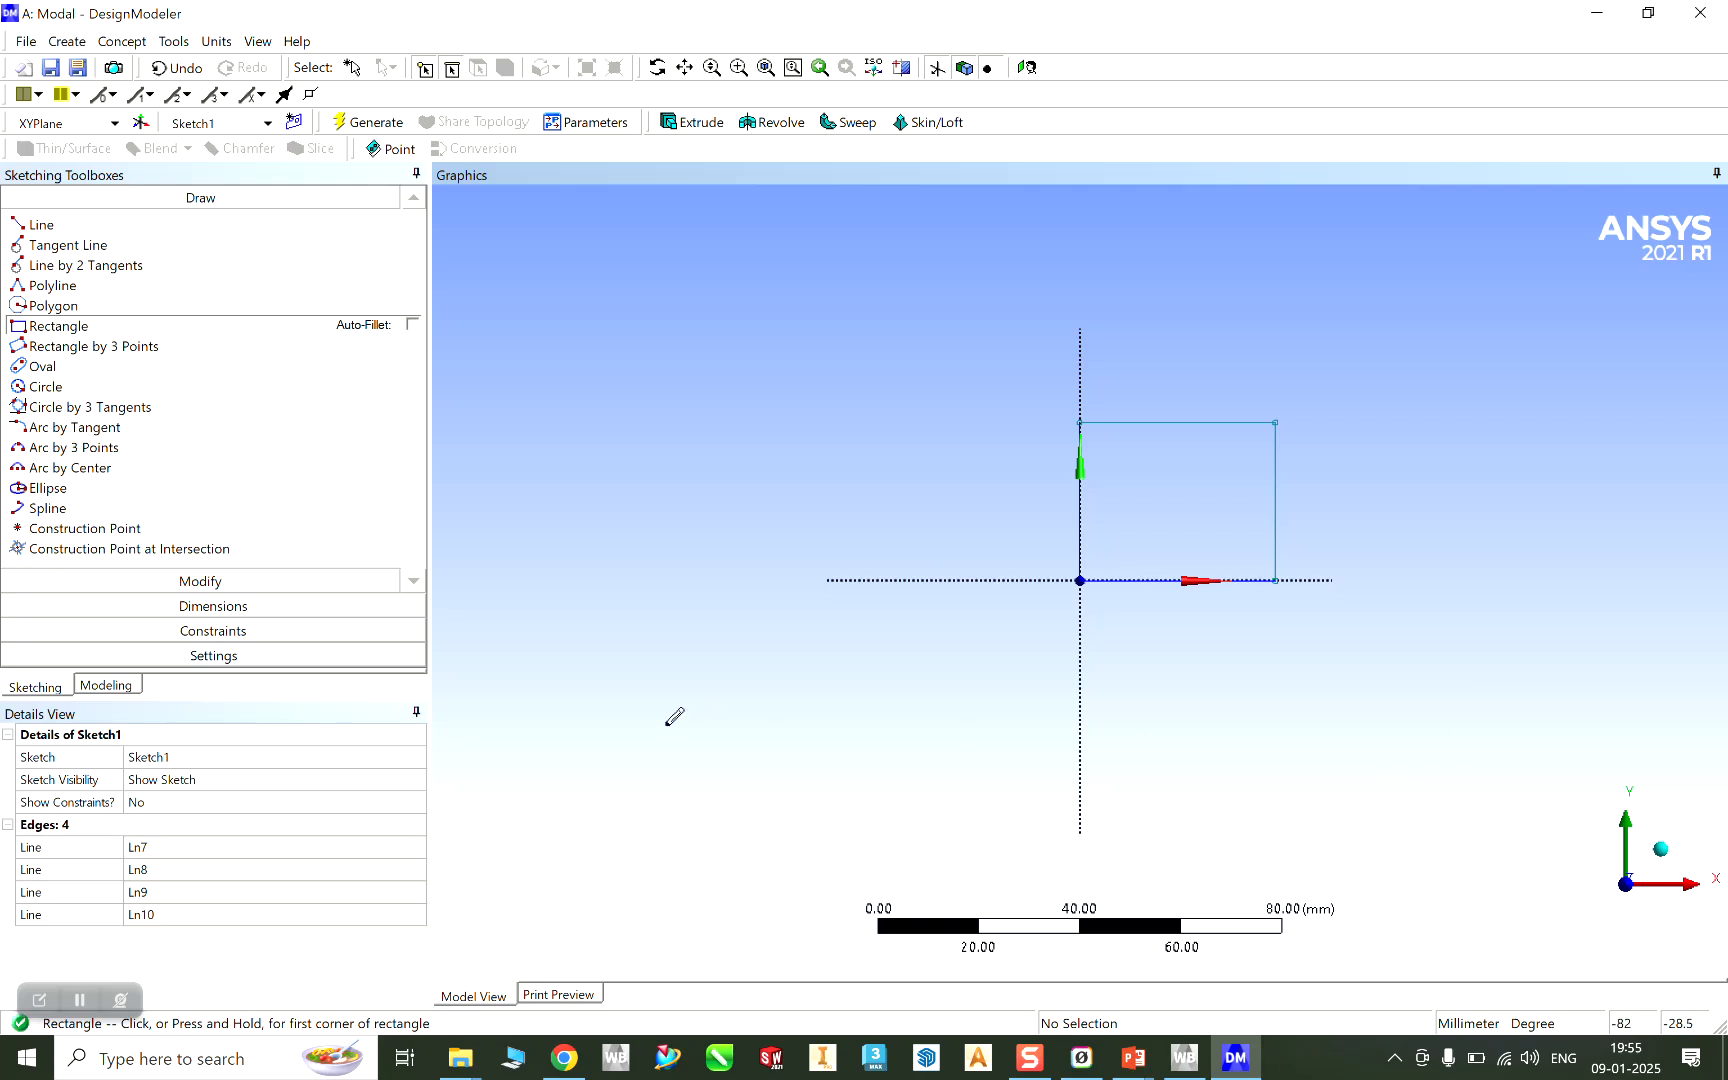
Dimension the rectangle's width along its upper edge and its height along the vertical edge away from the origin
{"action": "left_click", "coordinate": [188, 603]}
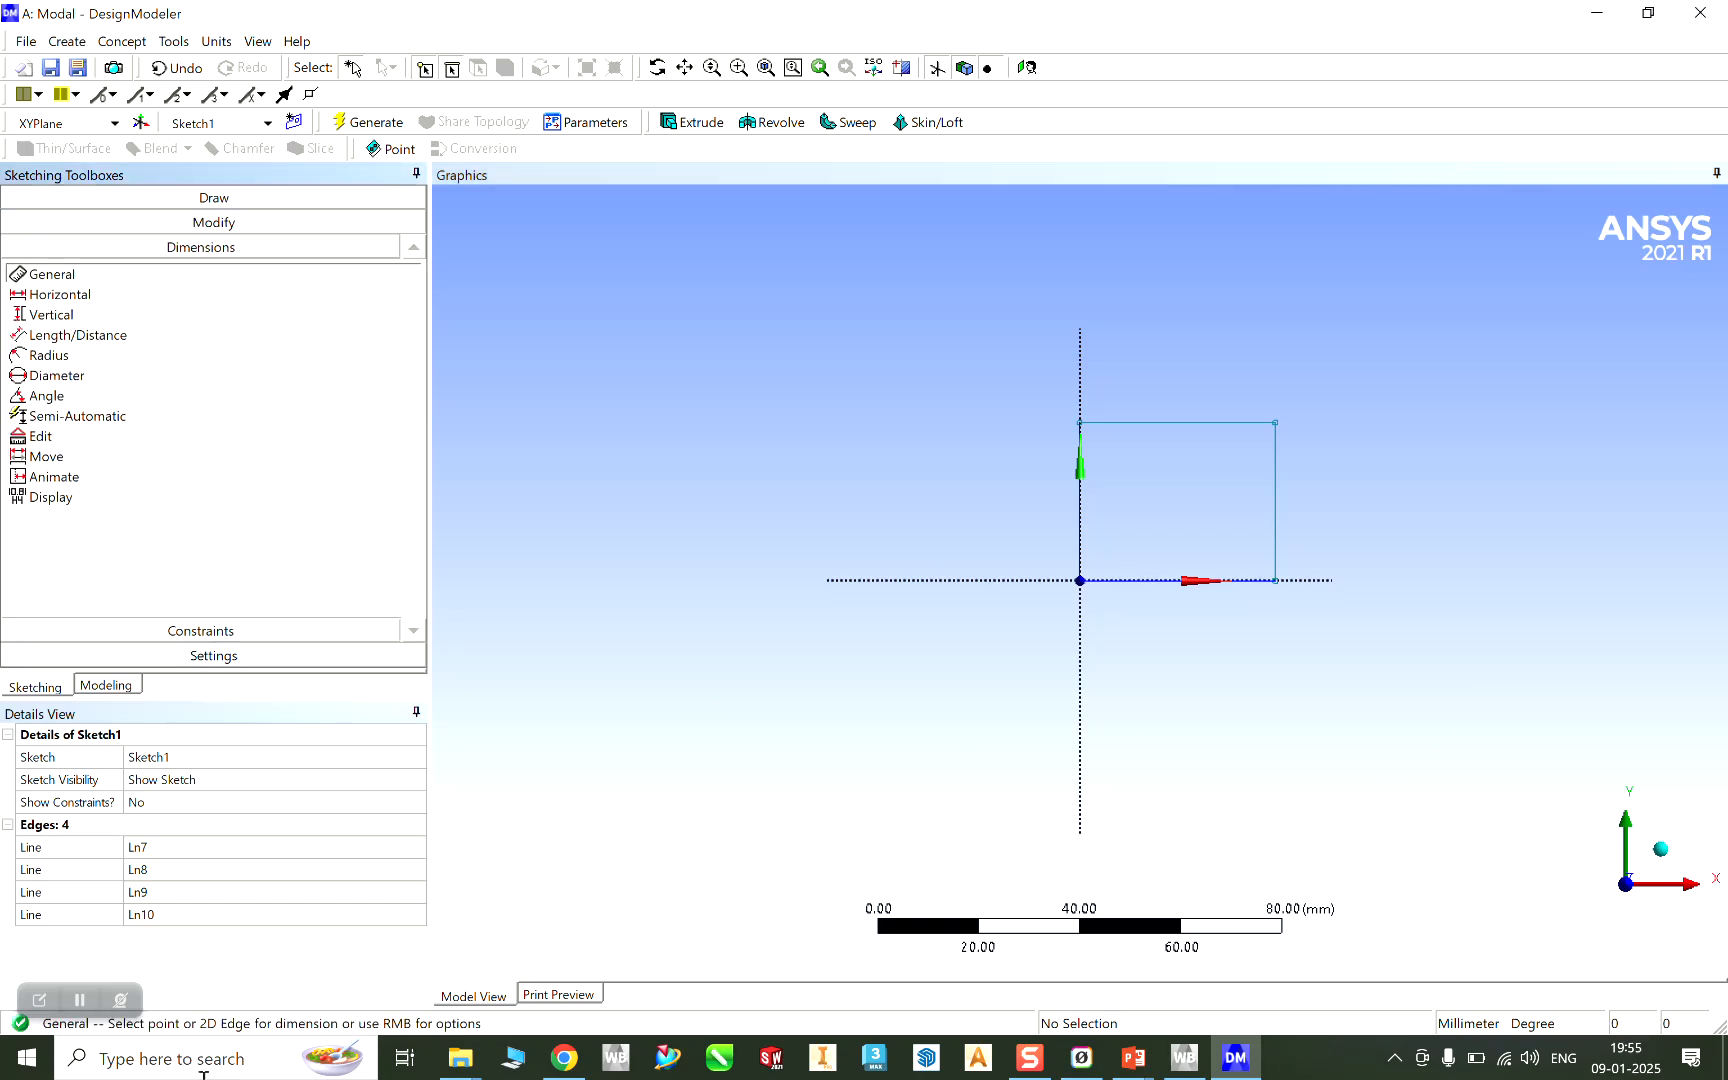
{"action": "left_click", "coordinate": [1170, 423]}
{"action": "left_click", "coordinate": [1170, 393]}
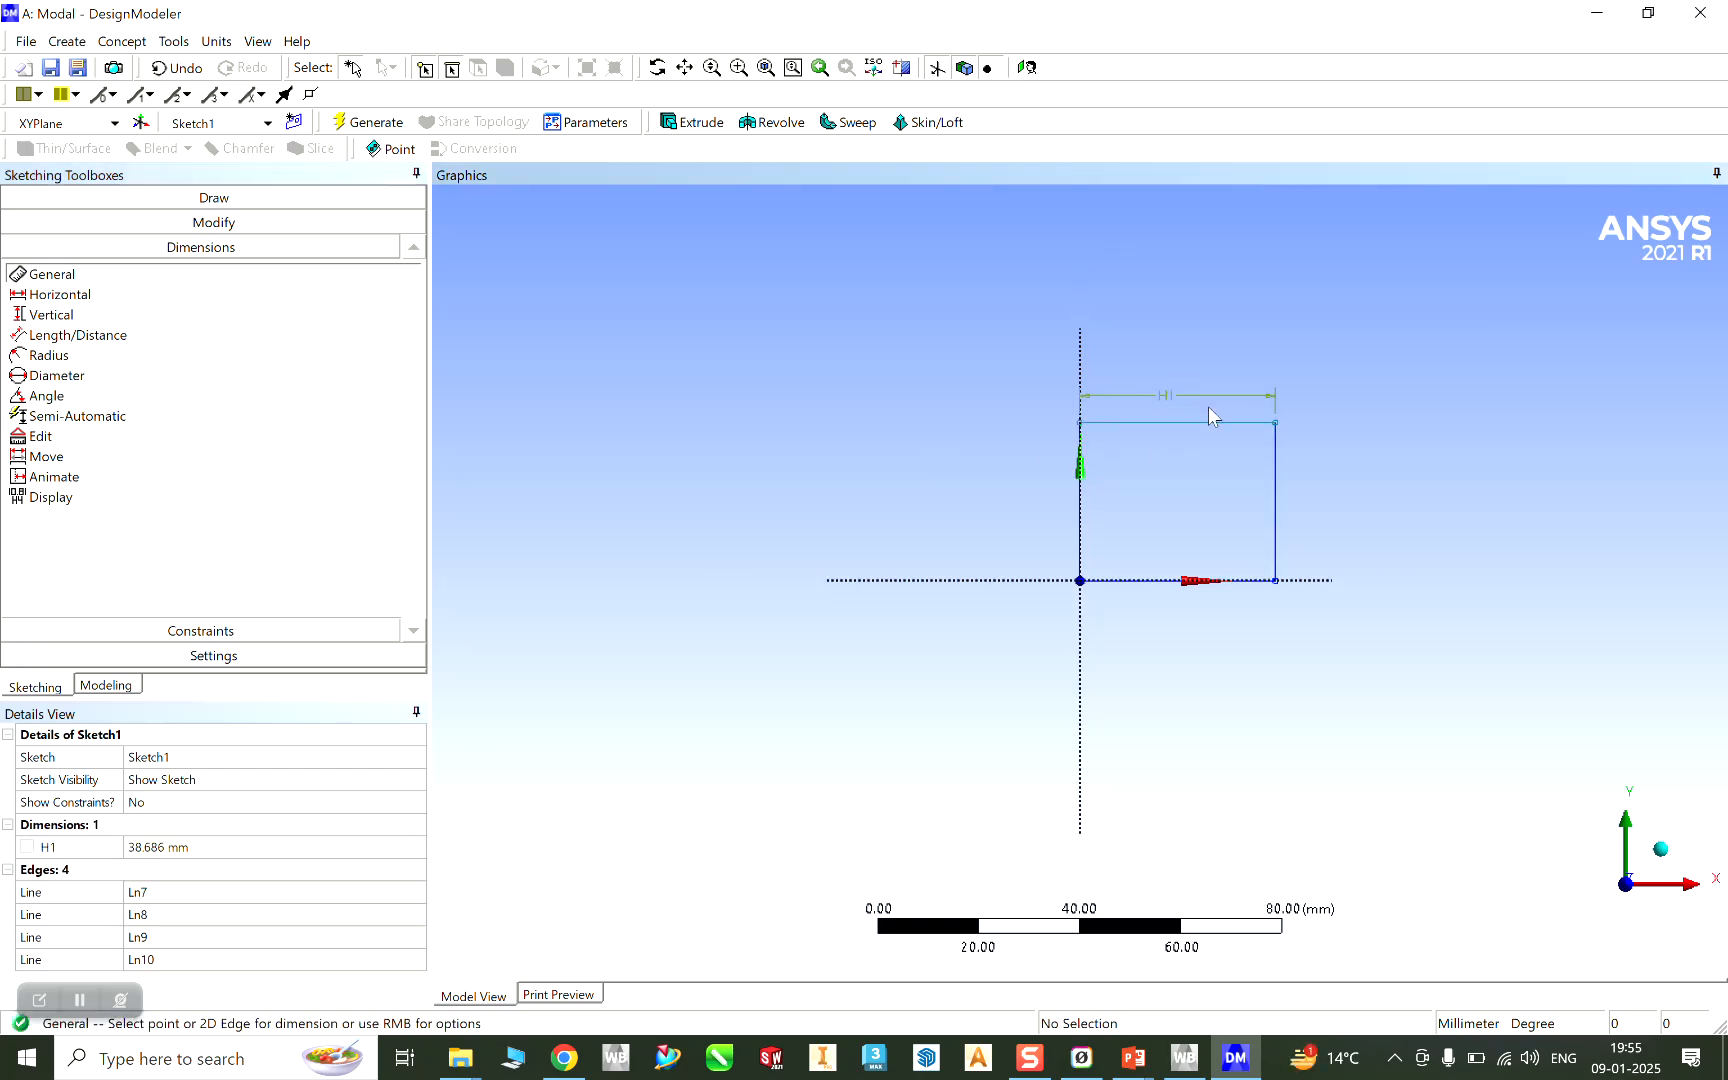
{"action": "left_click", "coordinate": [1285, 525]}
{"action": "left_click", "coordinate": [1332, 505]}
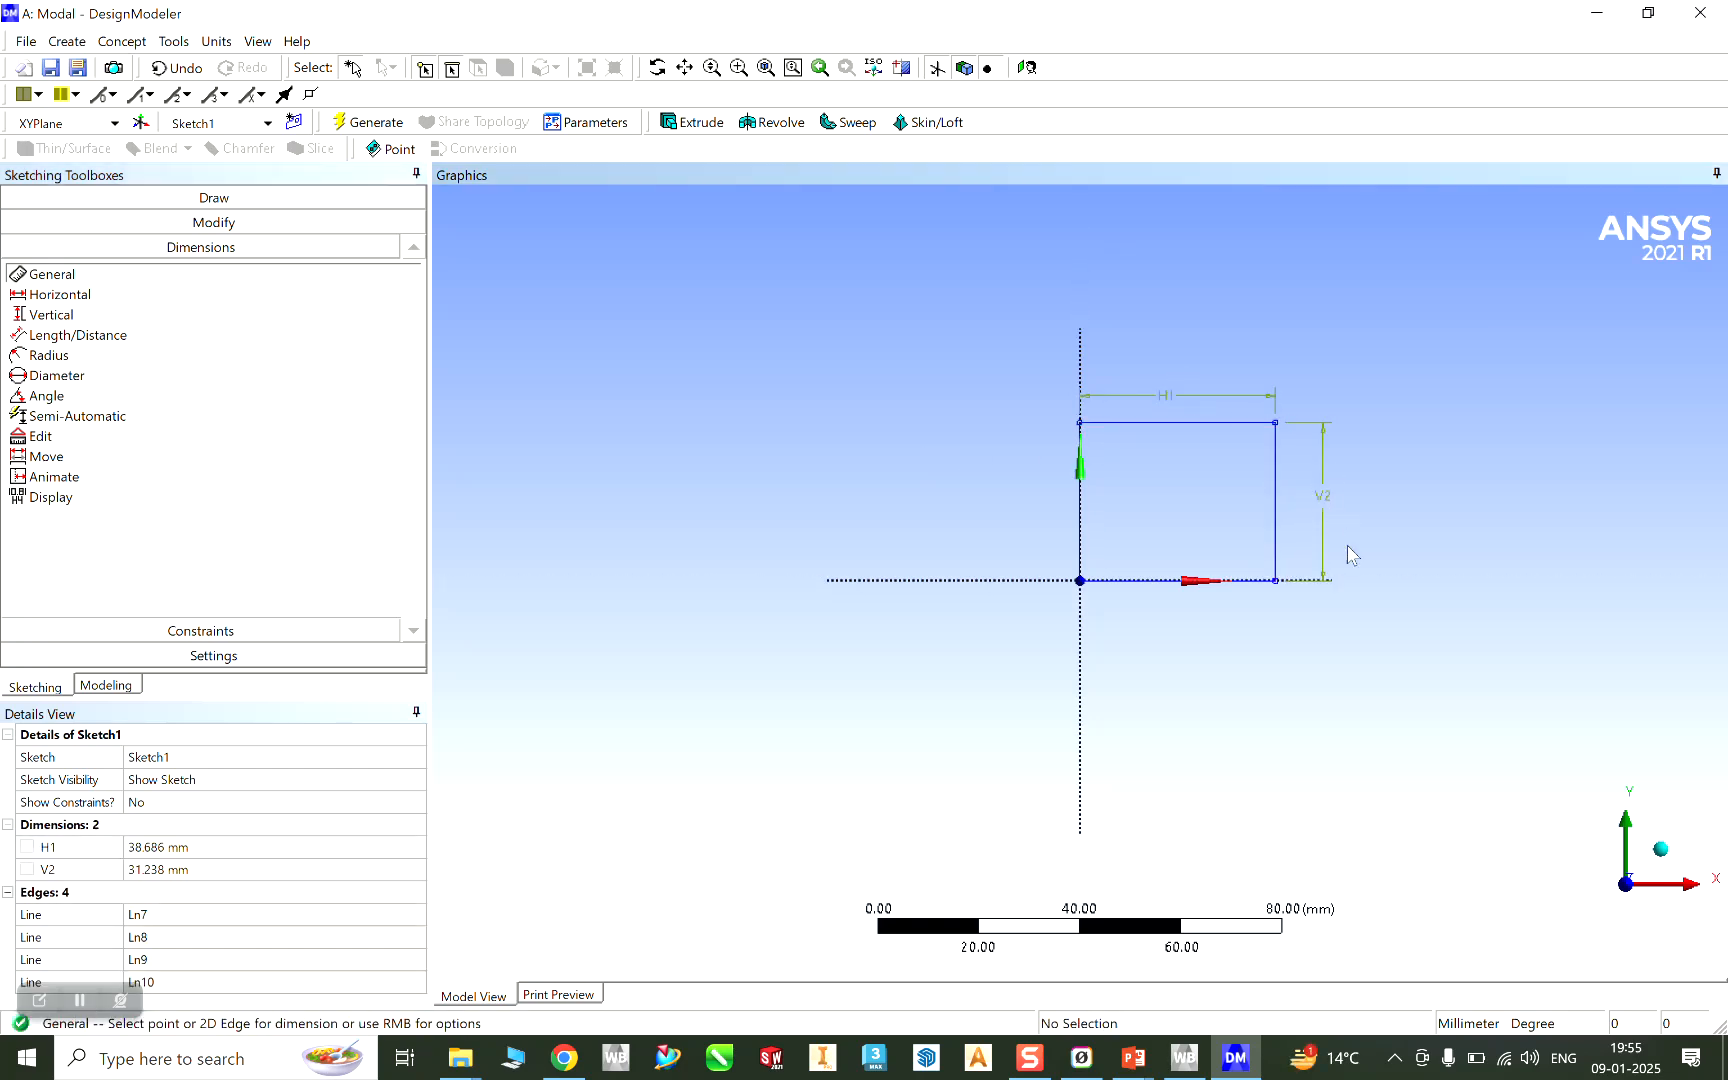
Set the rectangle's horizontal dimension H1 and vertical dimension V2 to 25 mm each
{"action": "left_click", "coordinate": [197, 848]}
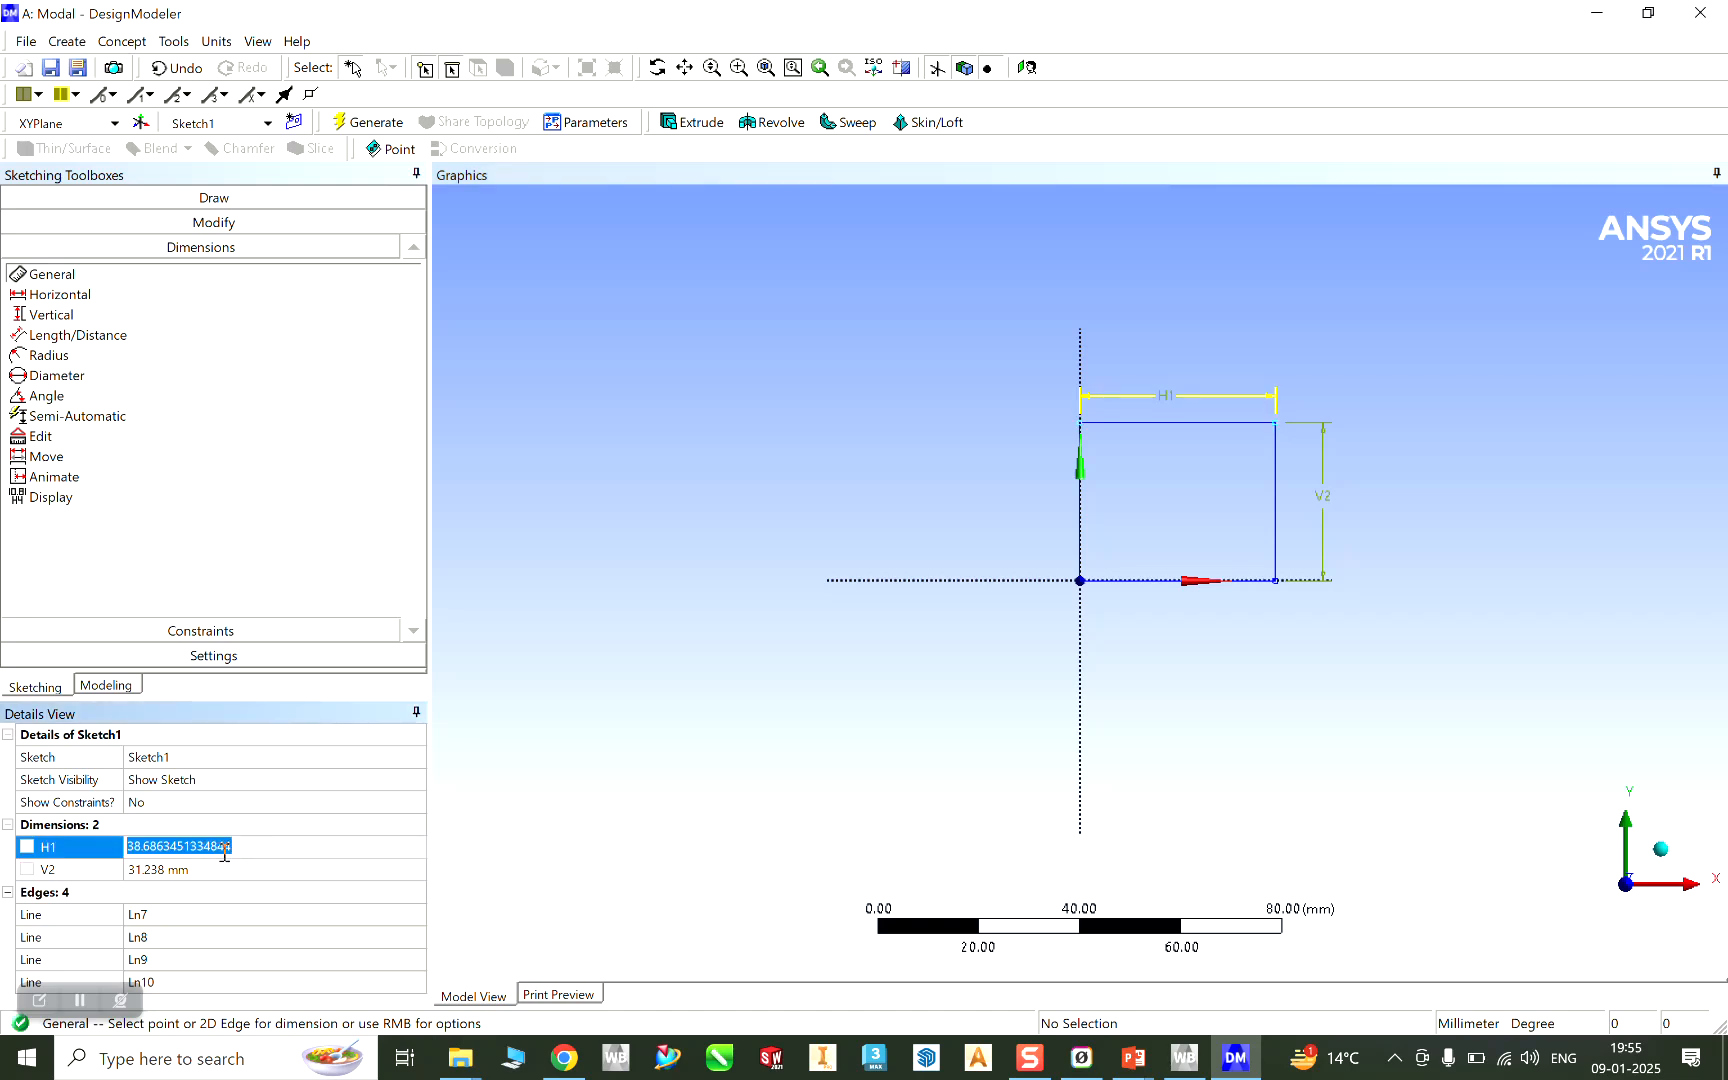
{"action": "type", "text": "25"}
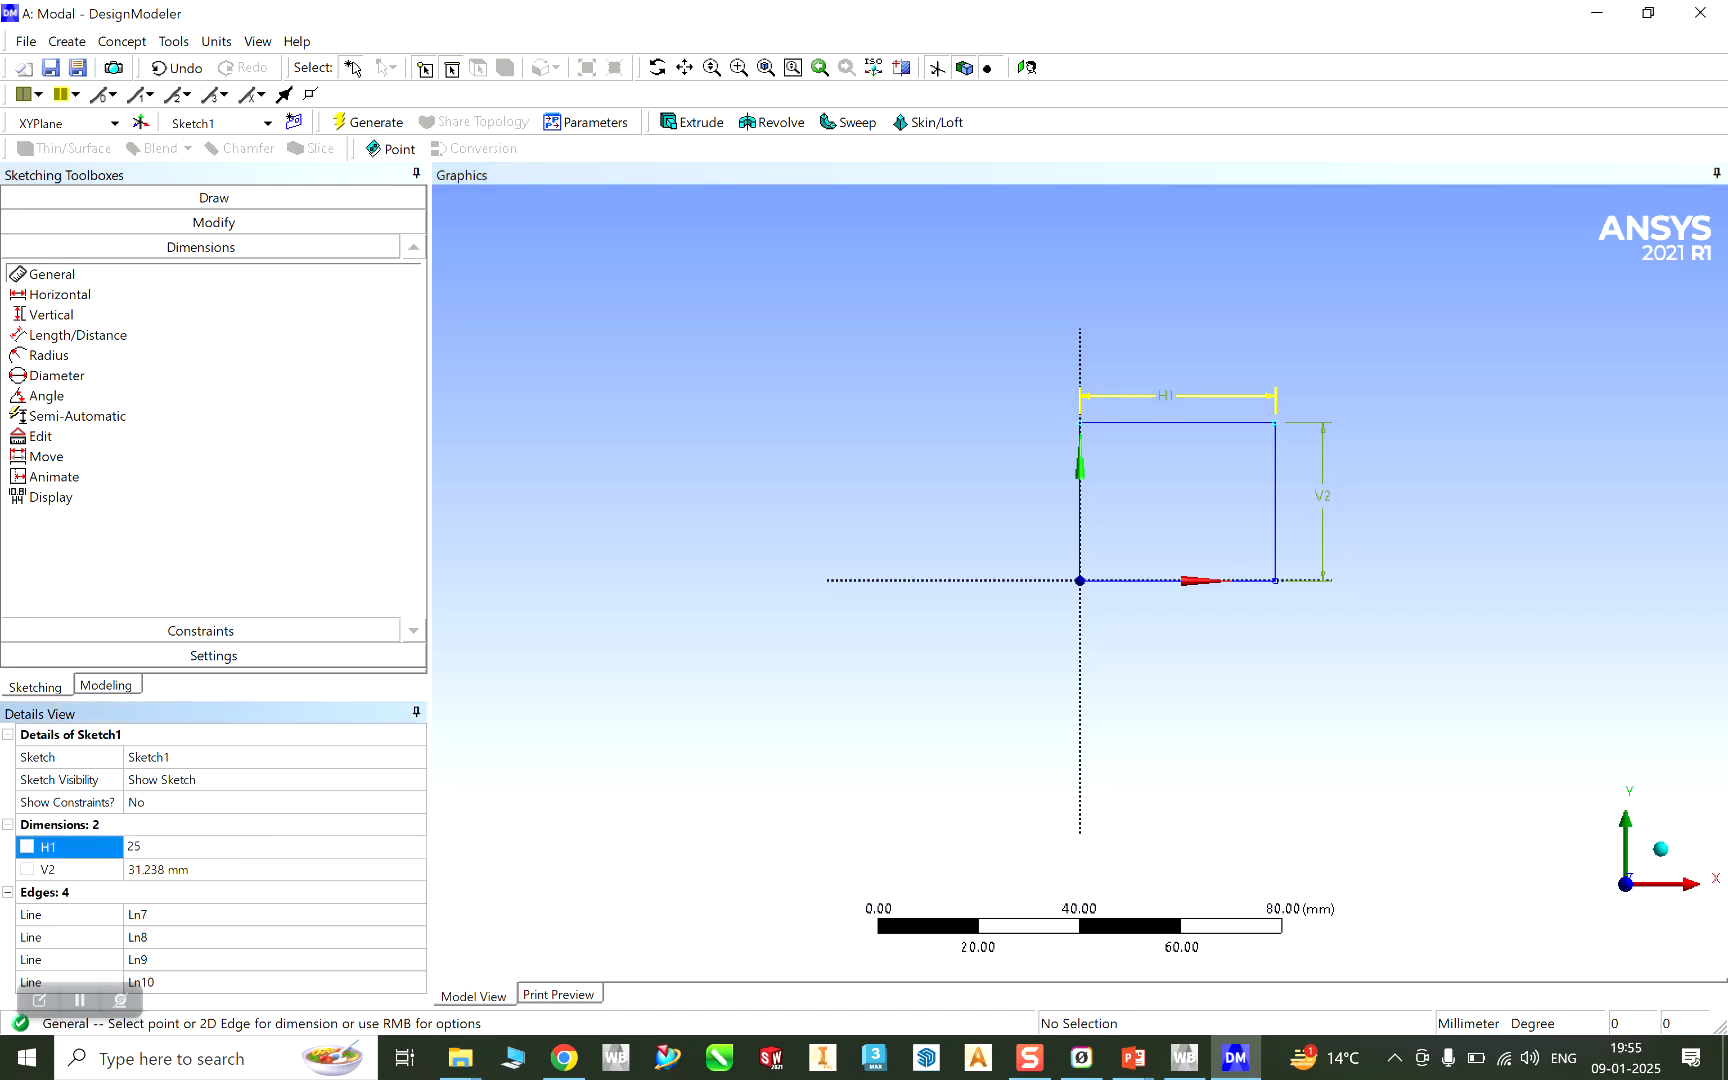
{"action": "left_click", "coordinate": [205, 869]}
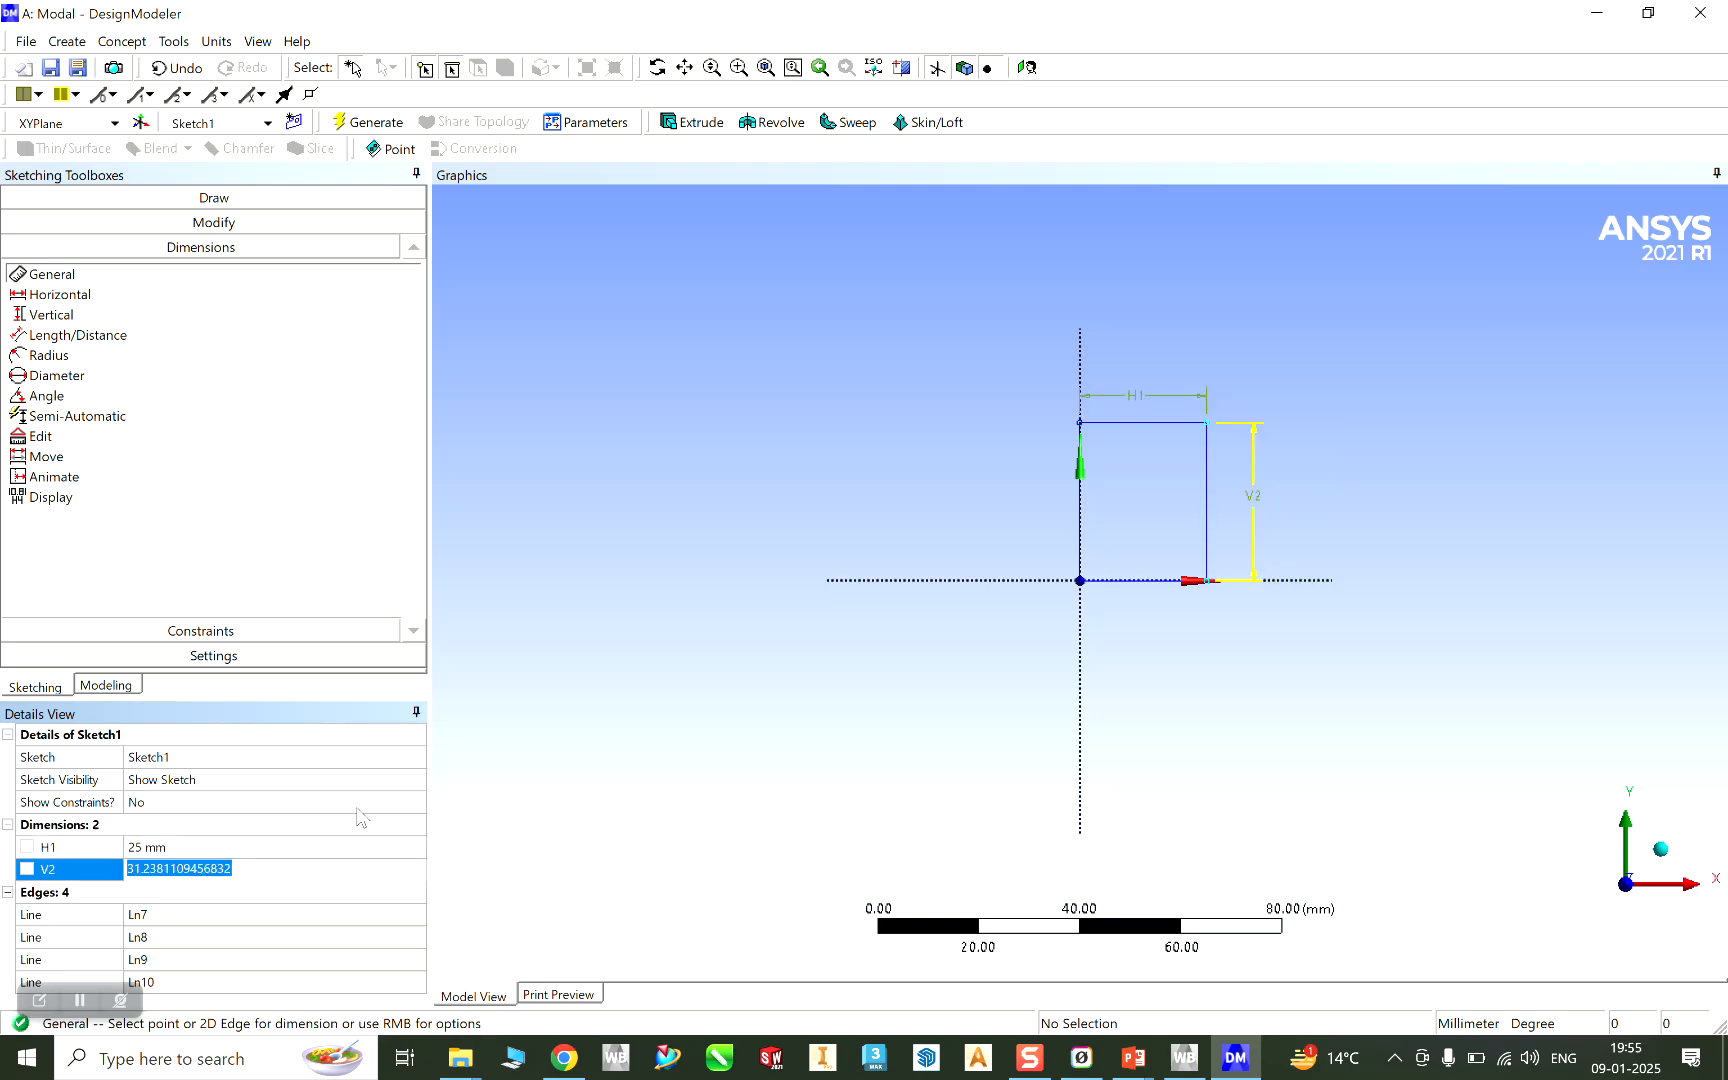
{"action": "type", "text": "2"}
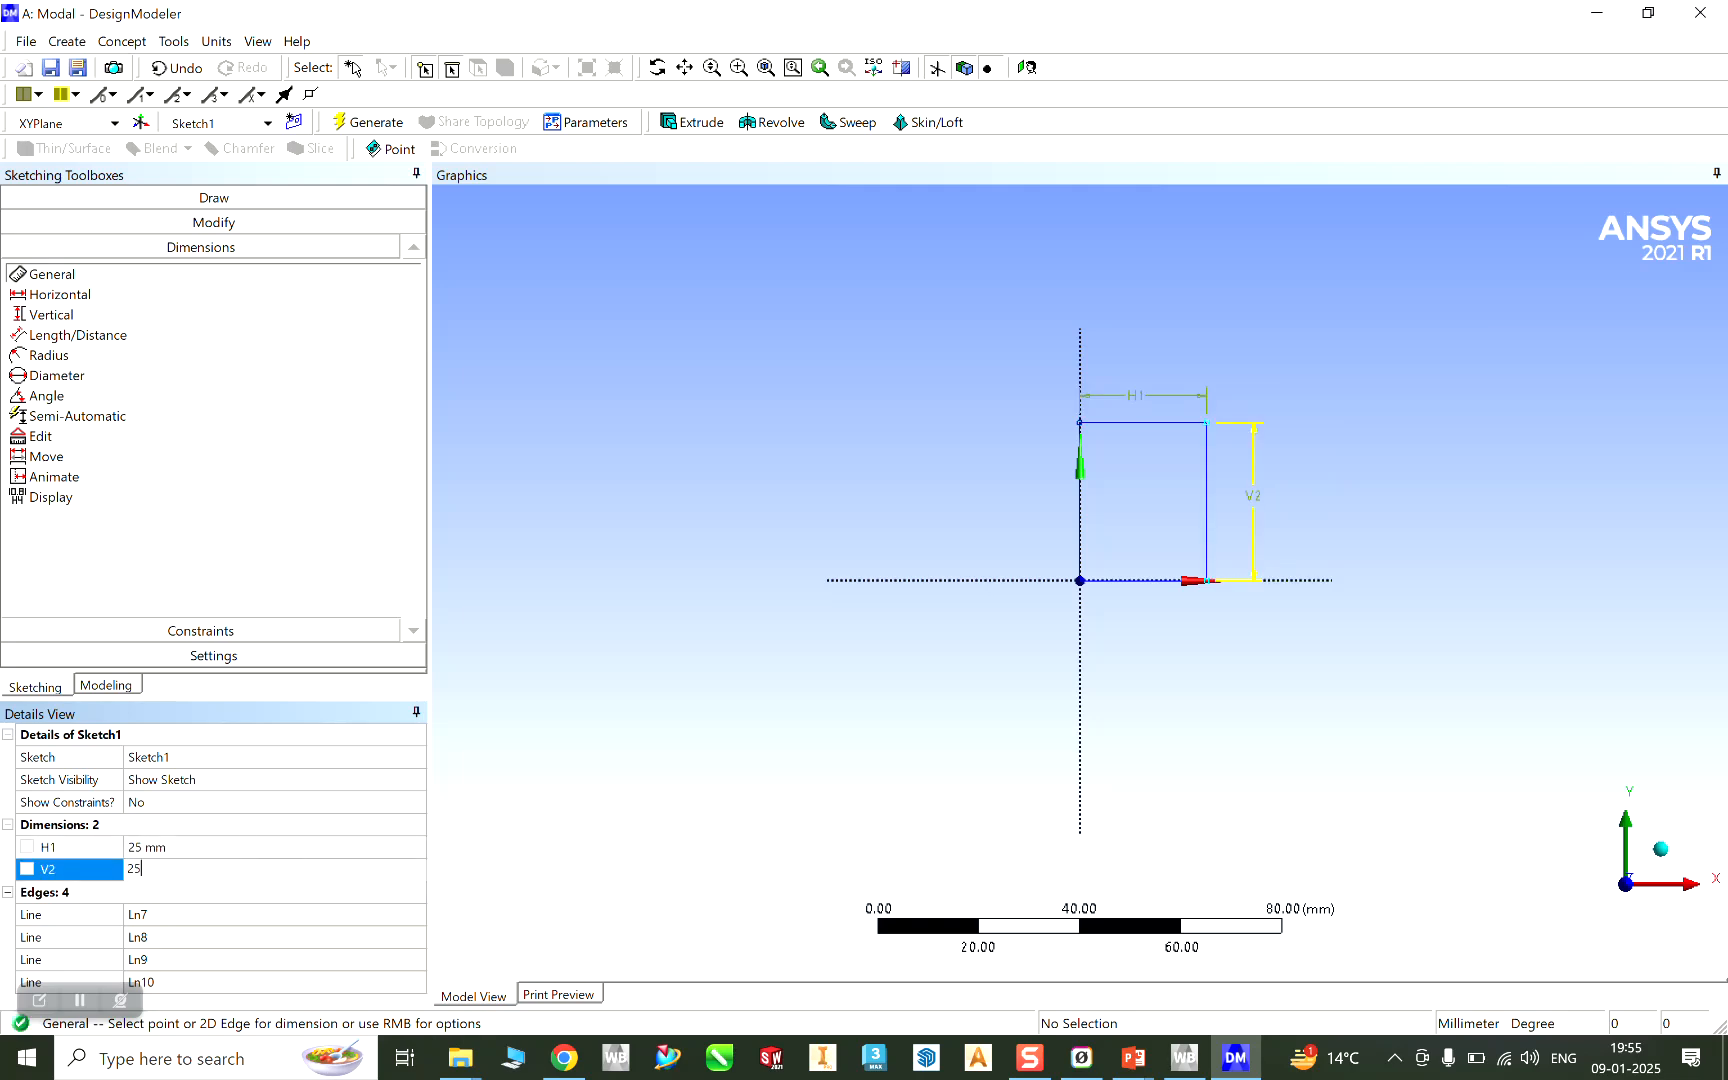
{"action": "type", "text": "5"}
{"action": "left_click", "coordinate": [705, 541]}
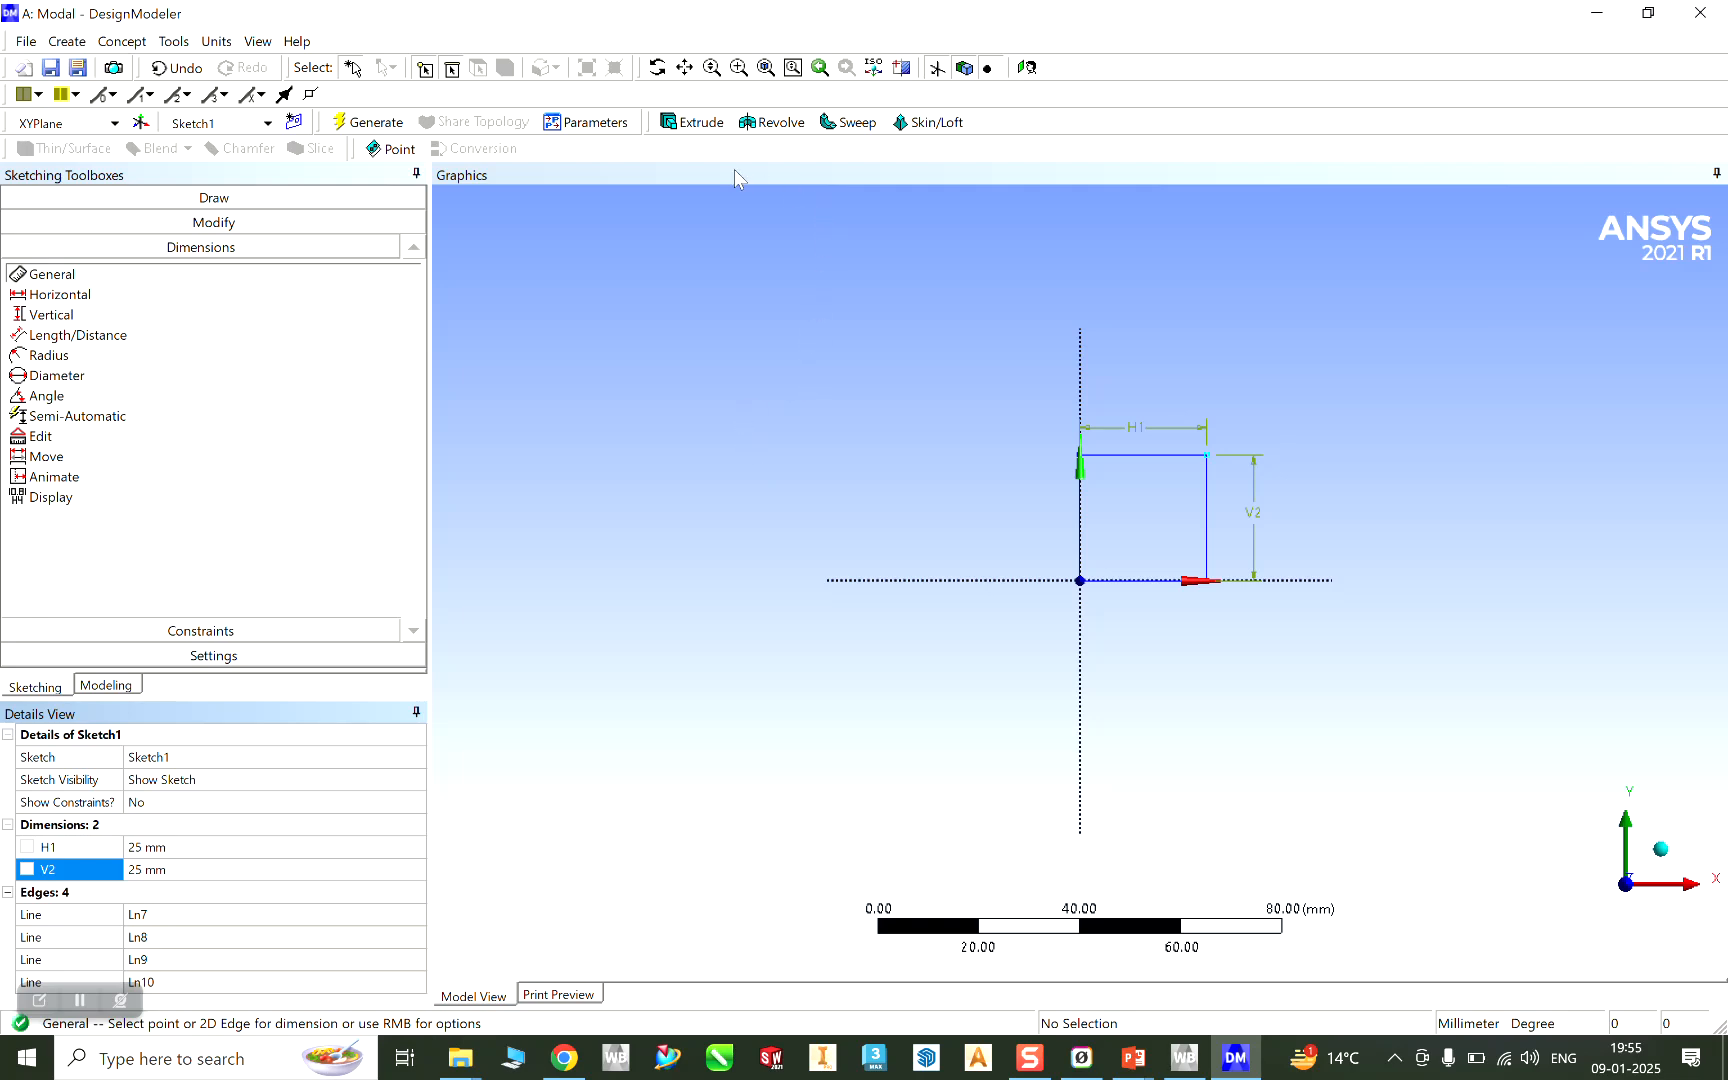
Extrude Sketch1 to a depth of 250 mm with Add Material and generate the solid bar
{"action": "left_click", "coordinate": [694, 123]}
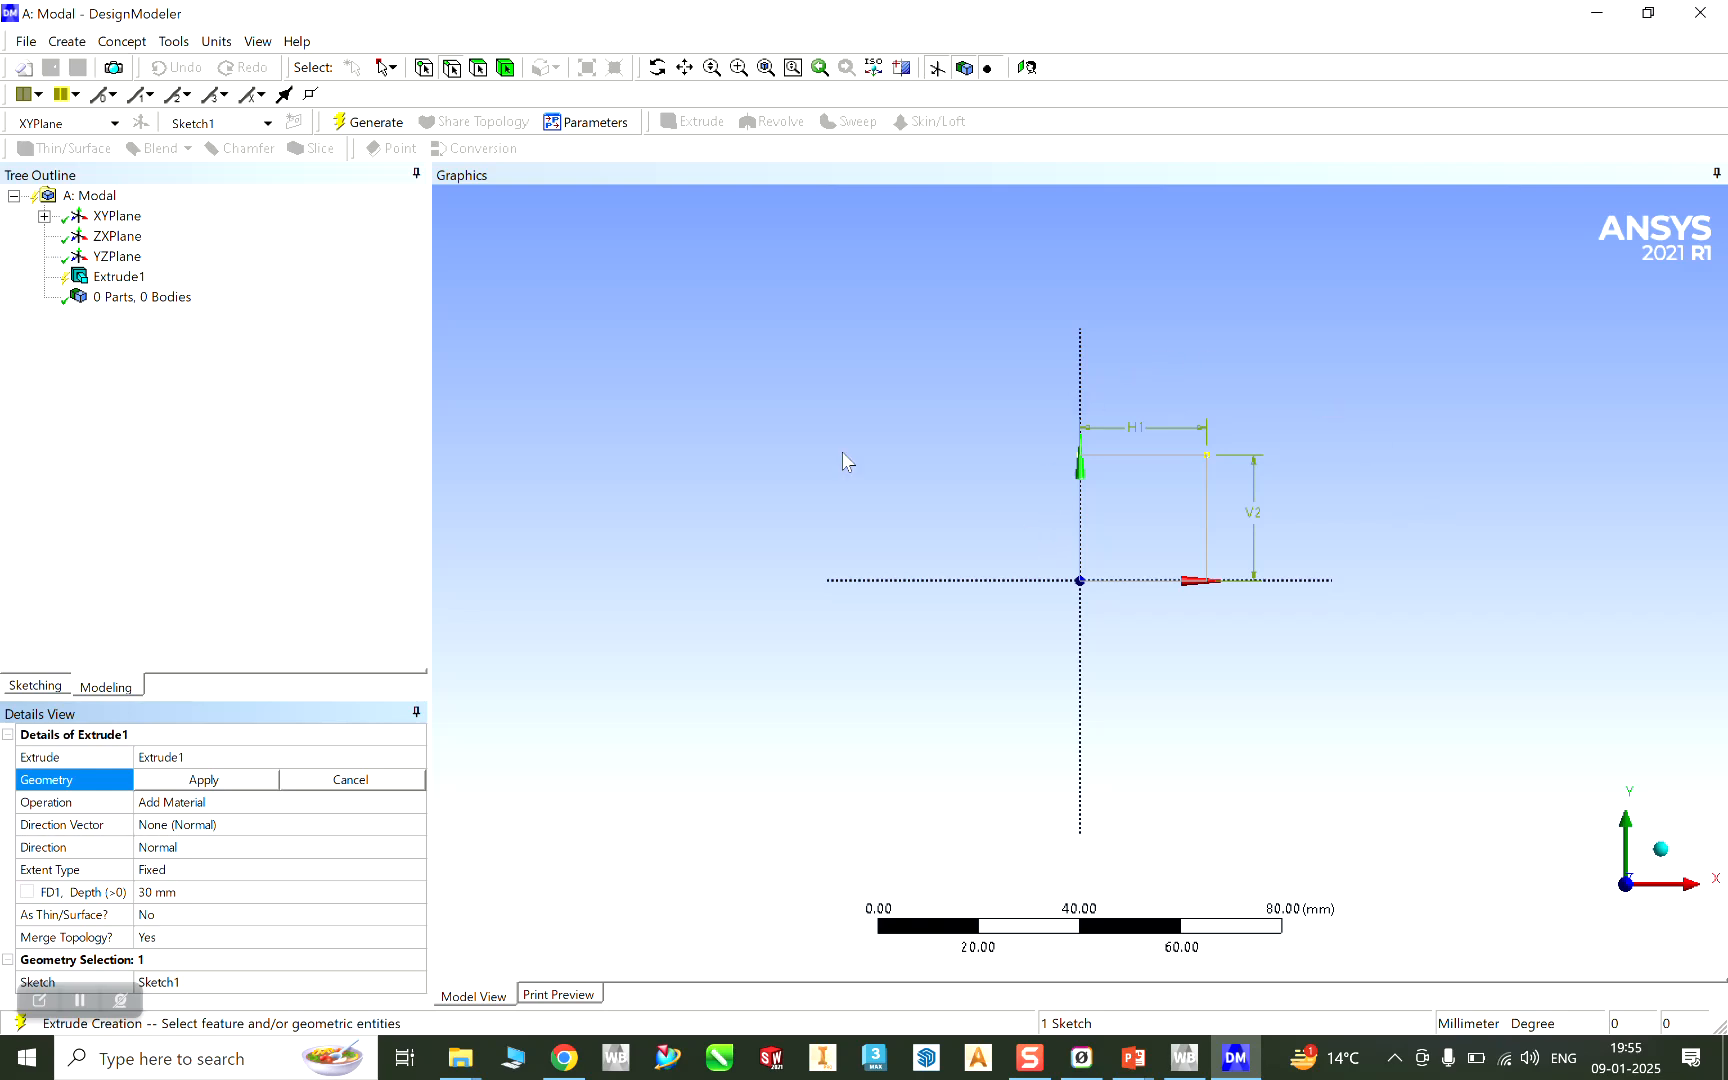
{"action": "left_click", "coordinate": [44, 217]}
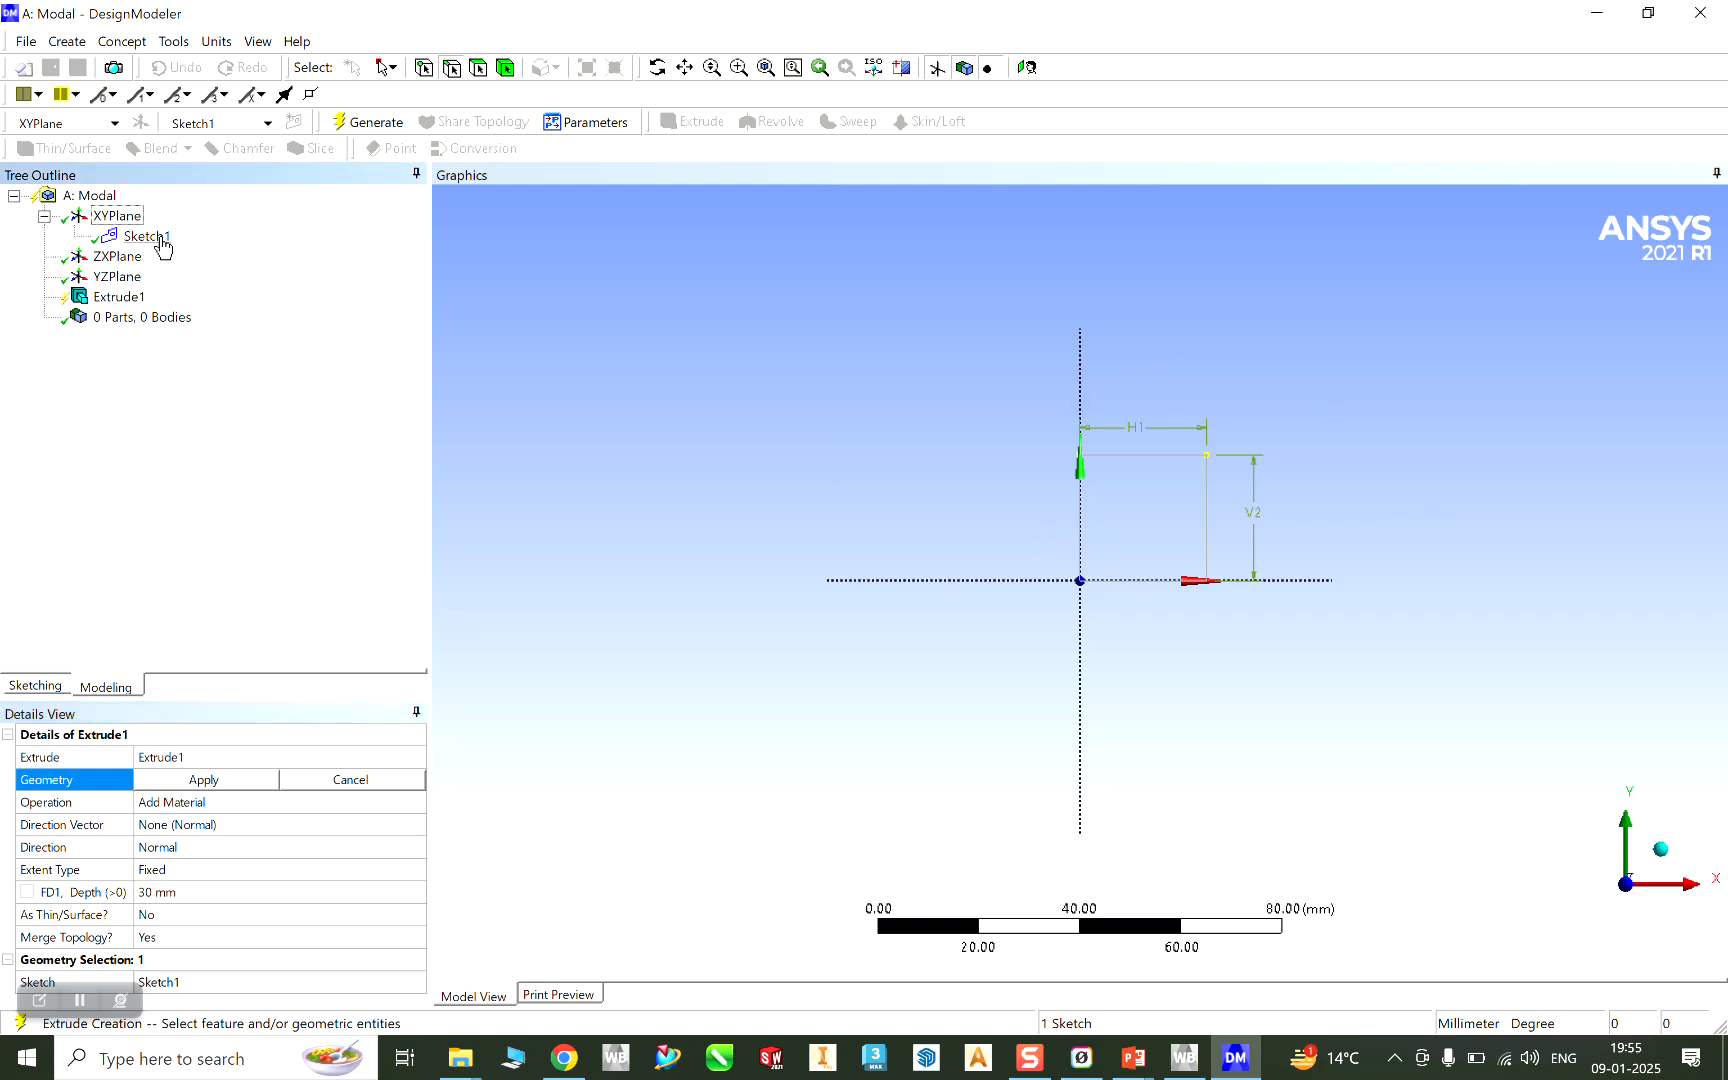
{"action": "left_click", "coordinate": [220, 784]}
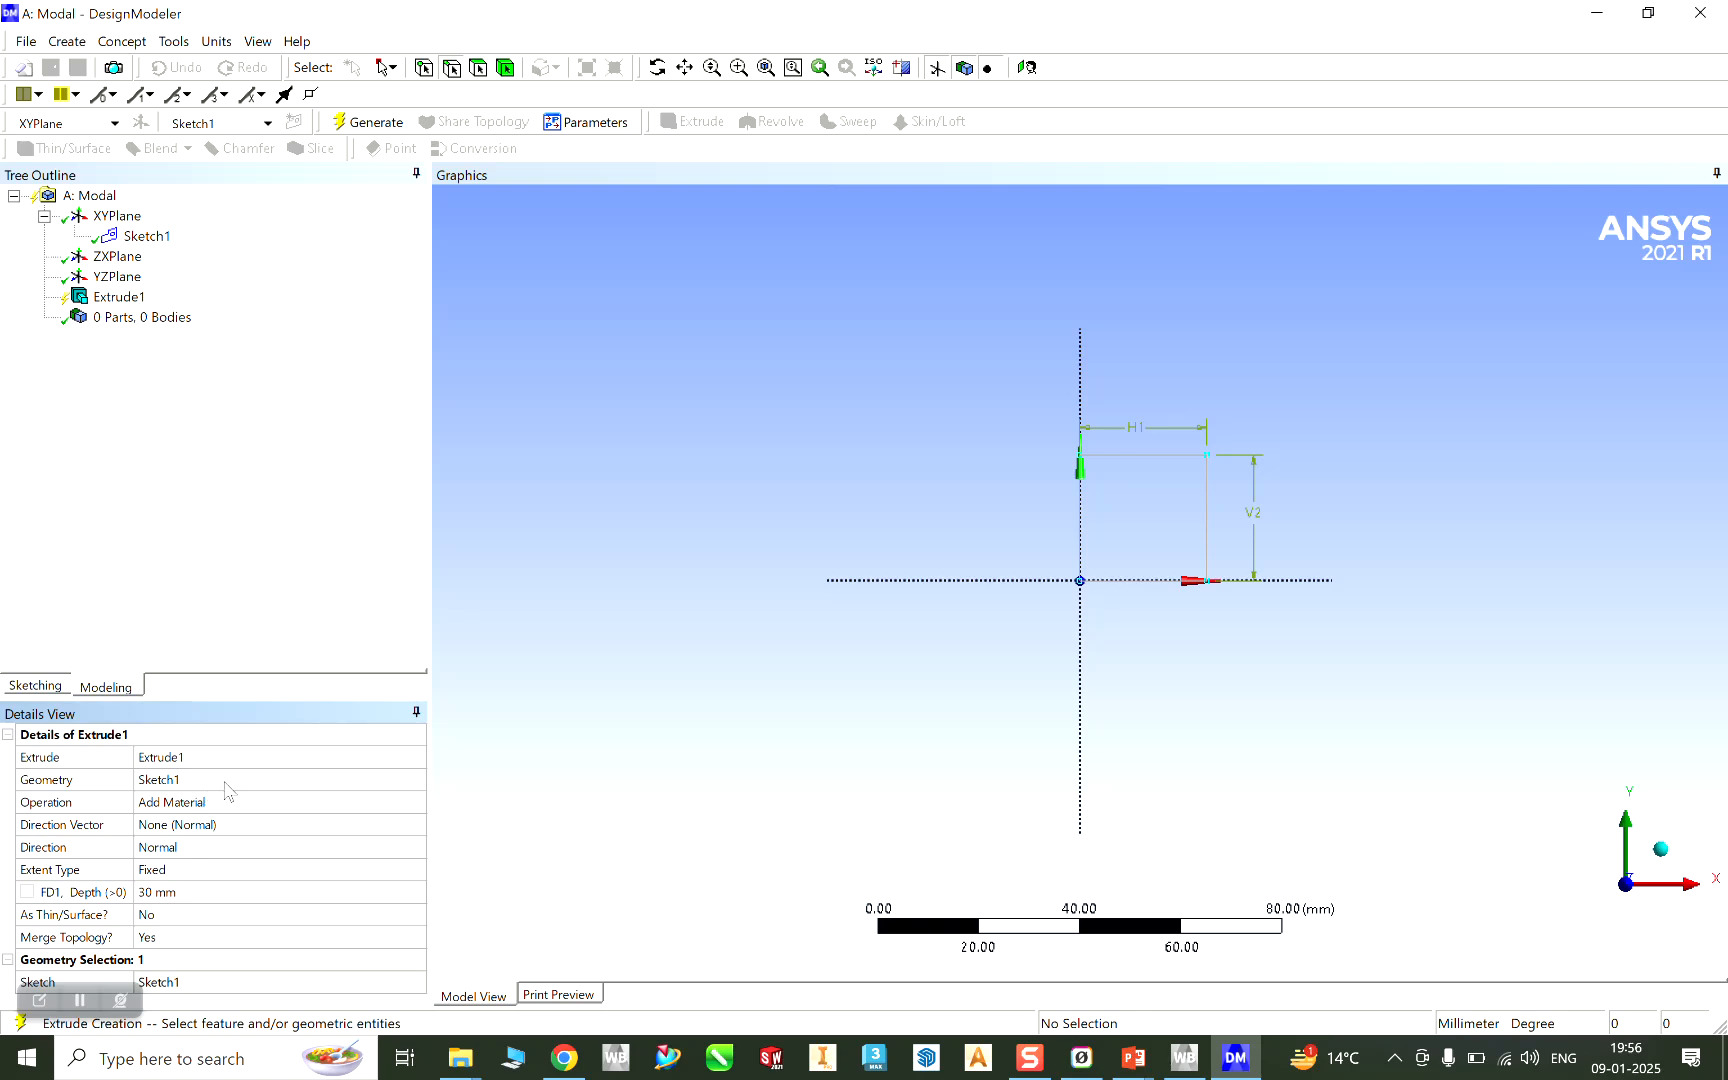
{"action": "left_click", "coordinate": [209, 892]}
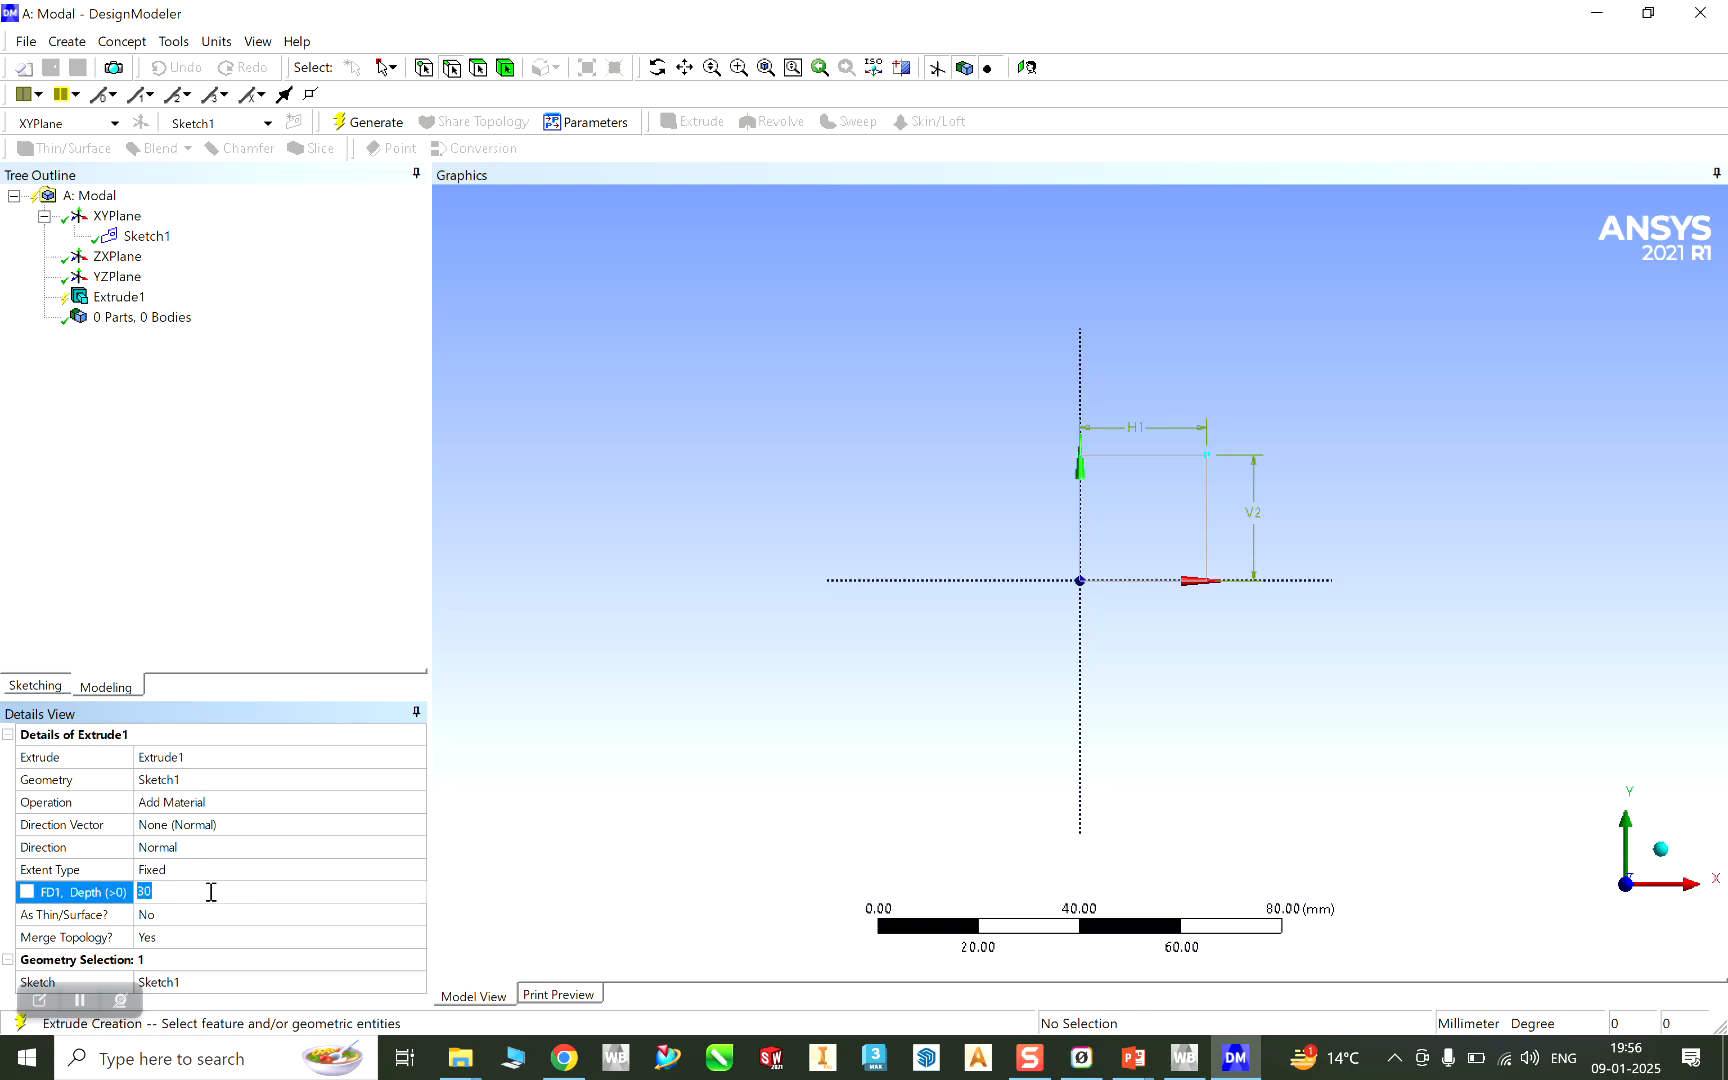
{"action": "type", "text": "25"}
{"action": "key", "text": "Return"}
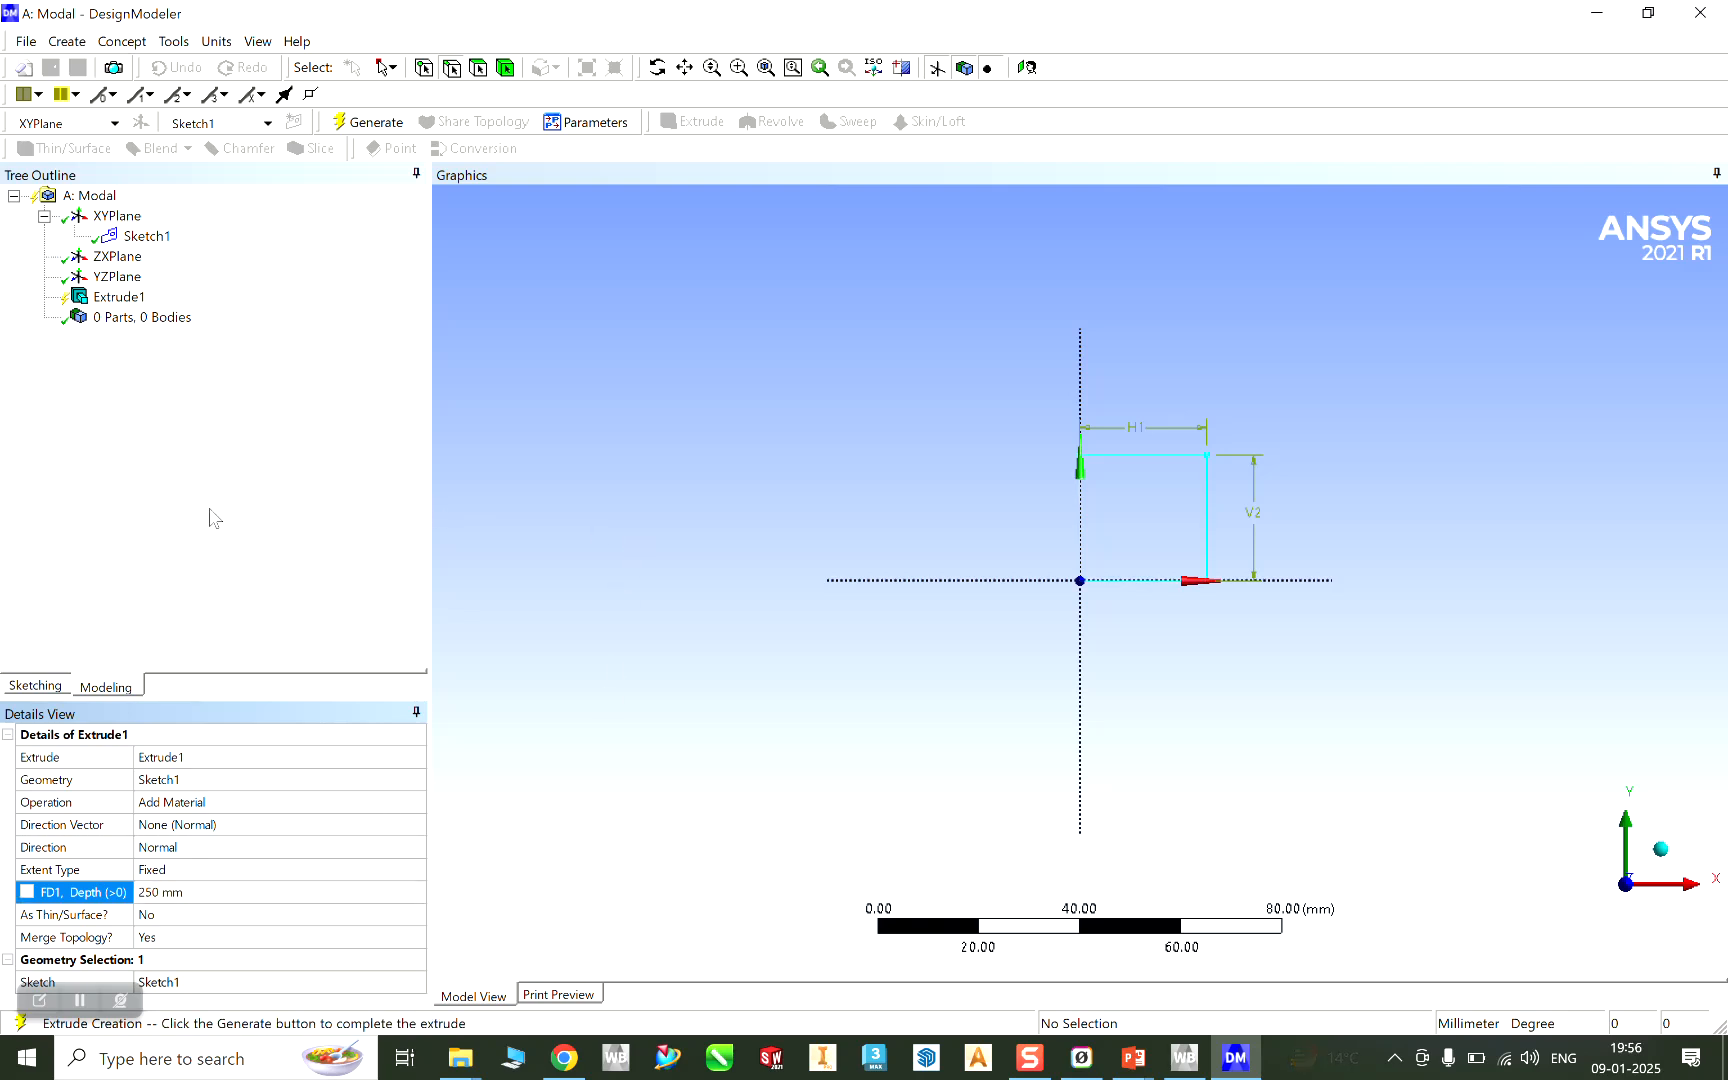
{"action": "left_click", "coordinate": [376, 122]}
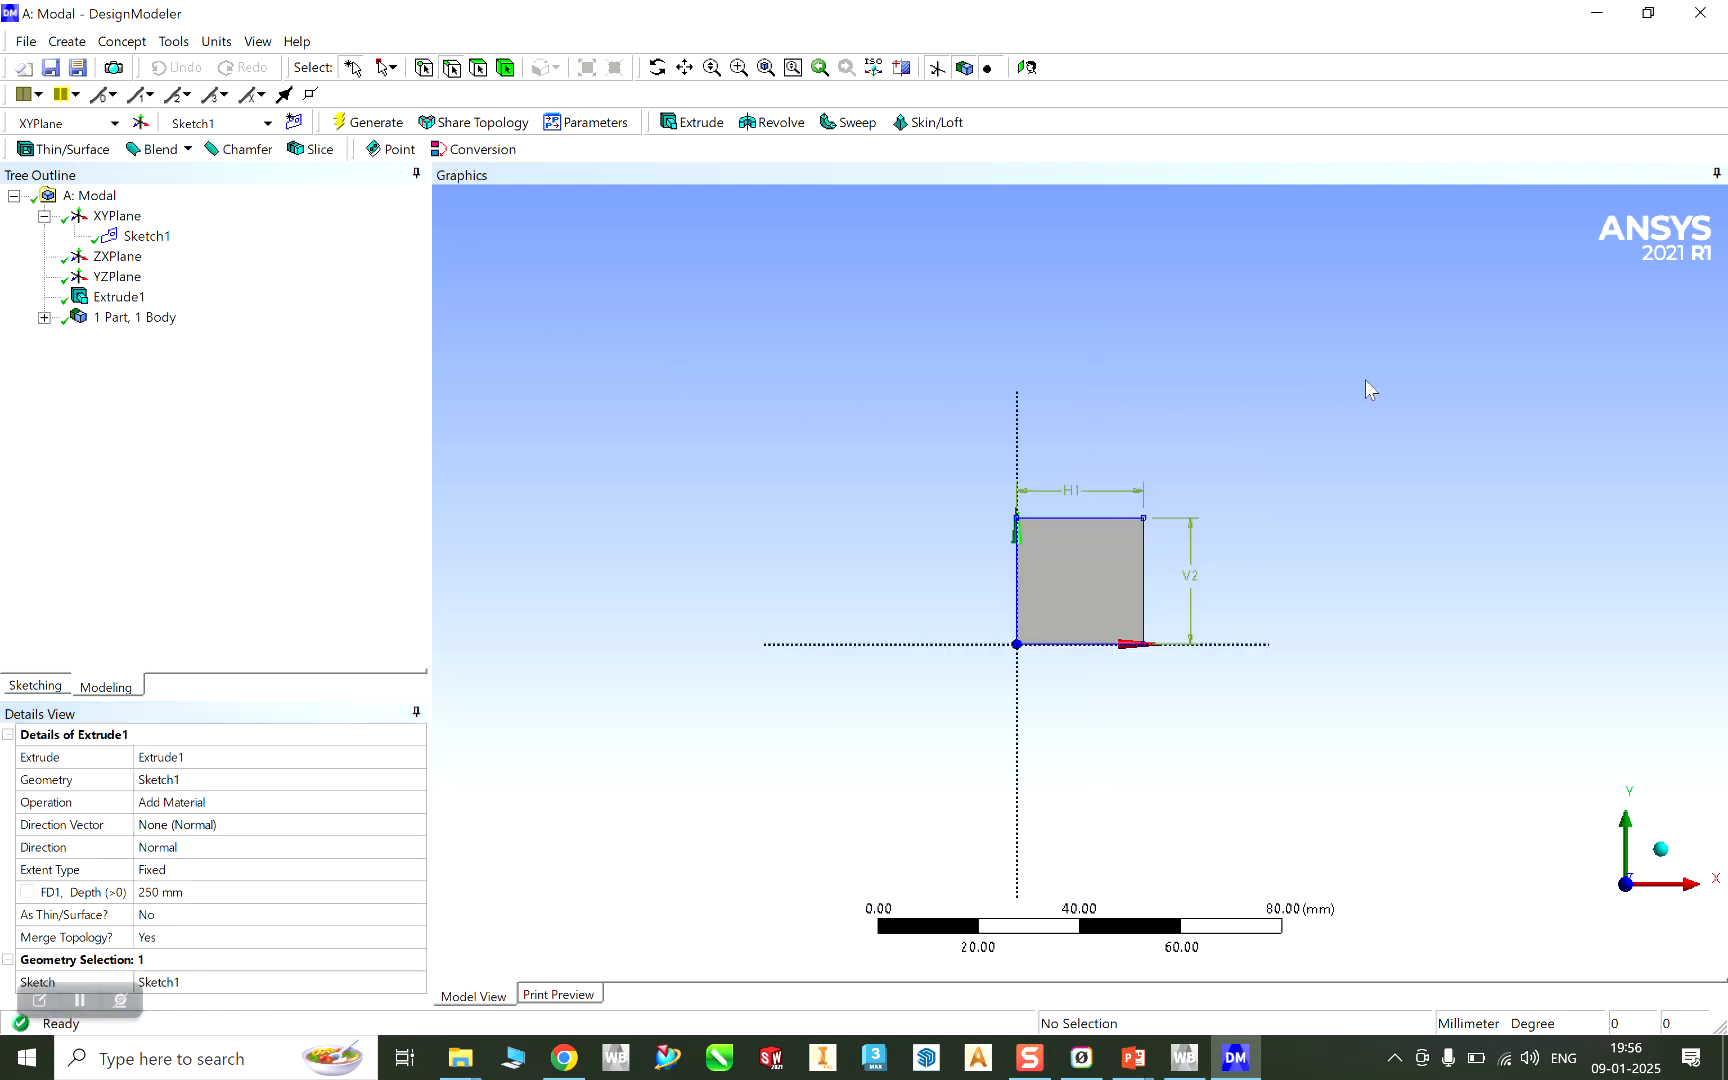
{"action": "right_click", "coordinate": [1274, 365]}
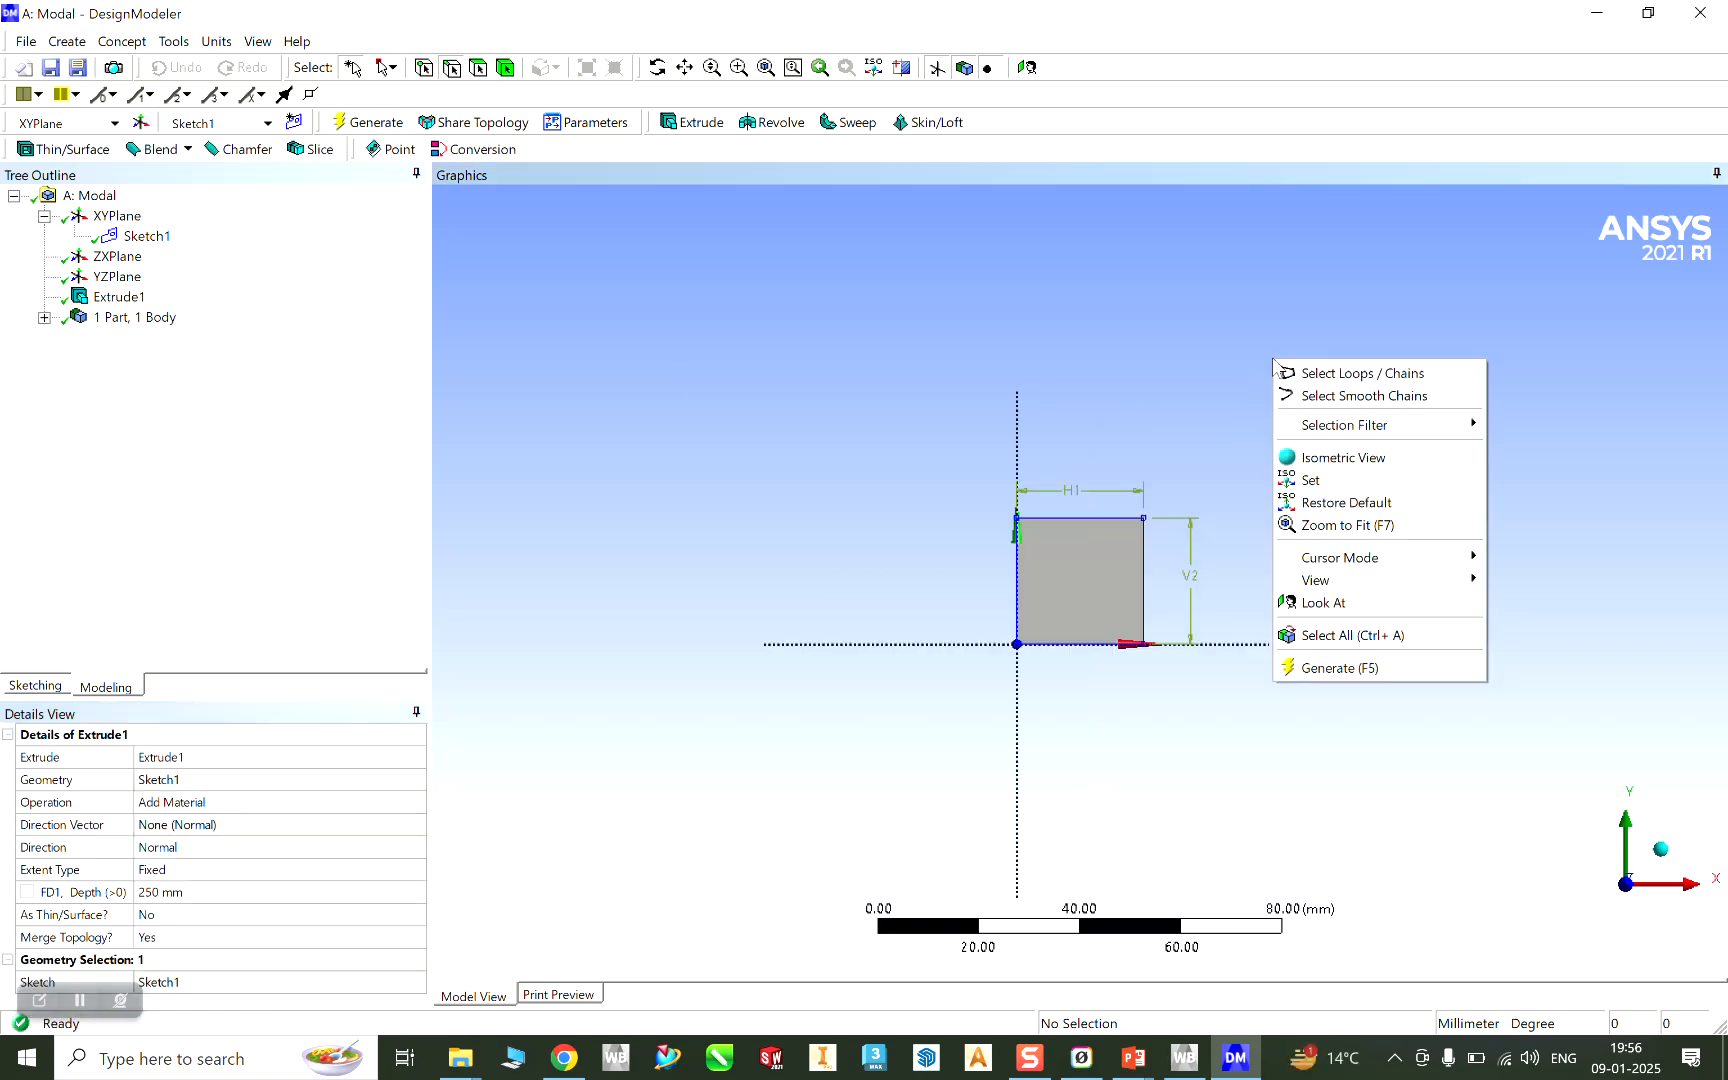
{"action": "left_click", "coordinate": [1375, 460]}
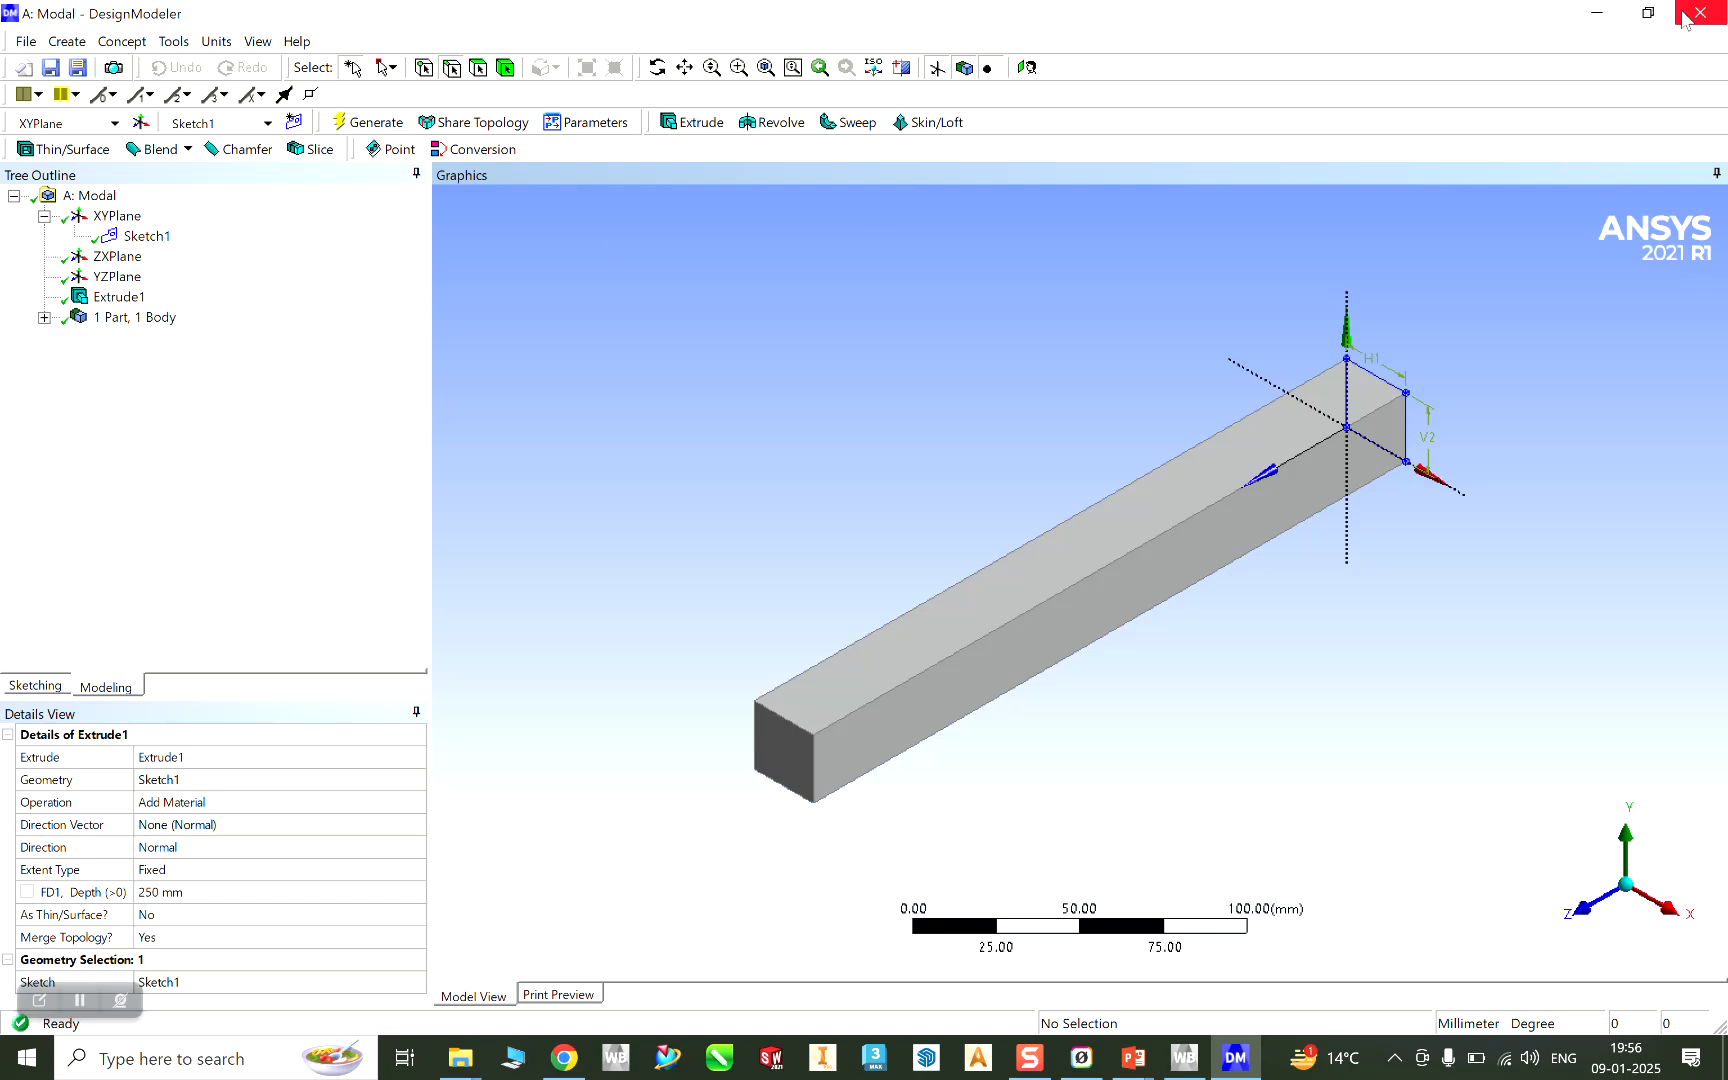
Open the Modal system's Model from Workbench in Mechanical and generate the bar's mesh with the default element size
{"action": "left_click", "coordinate": [1597, 14]}
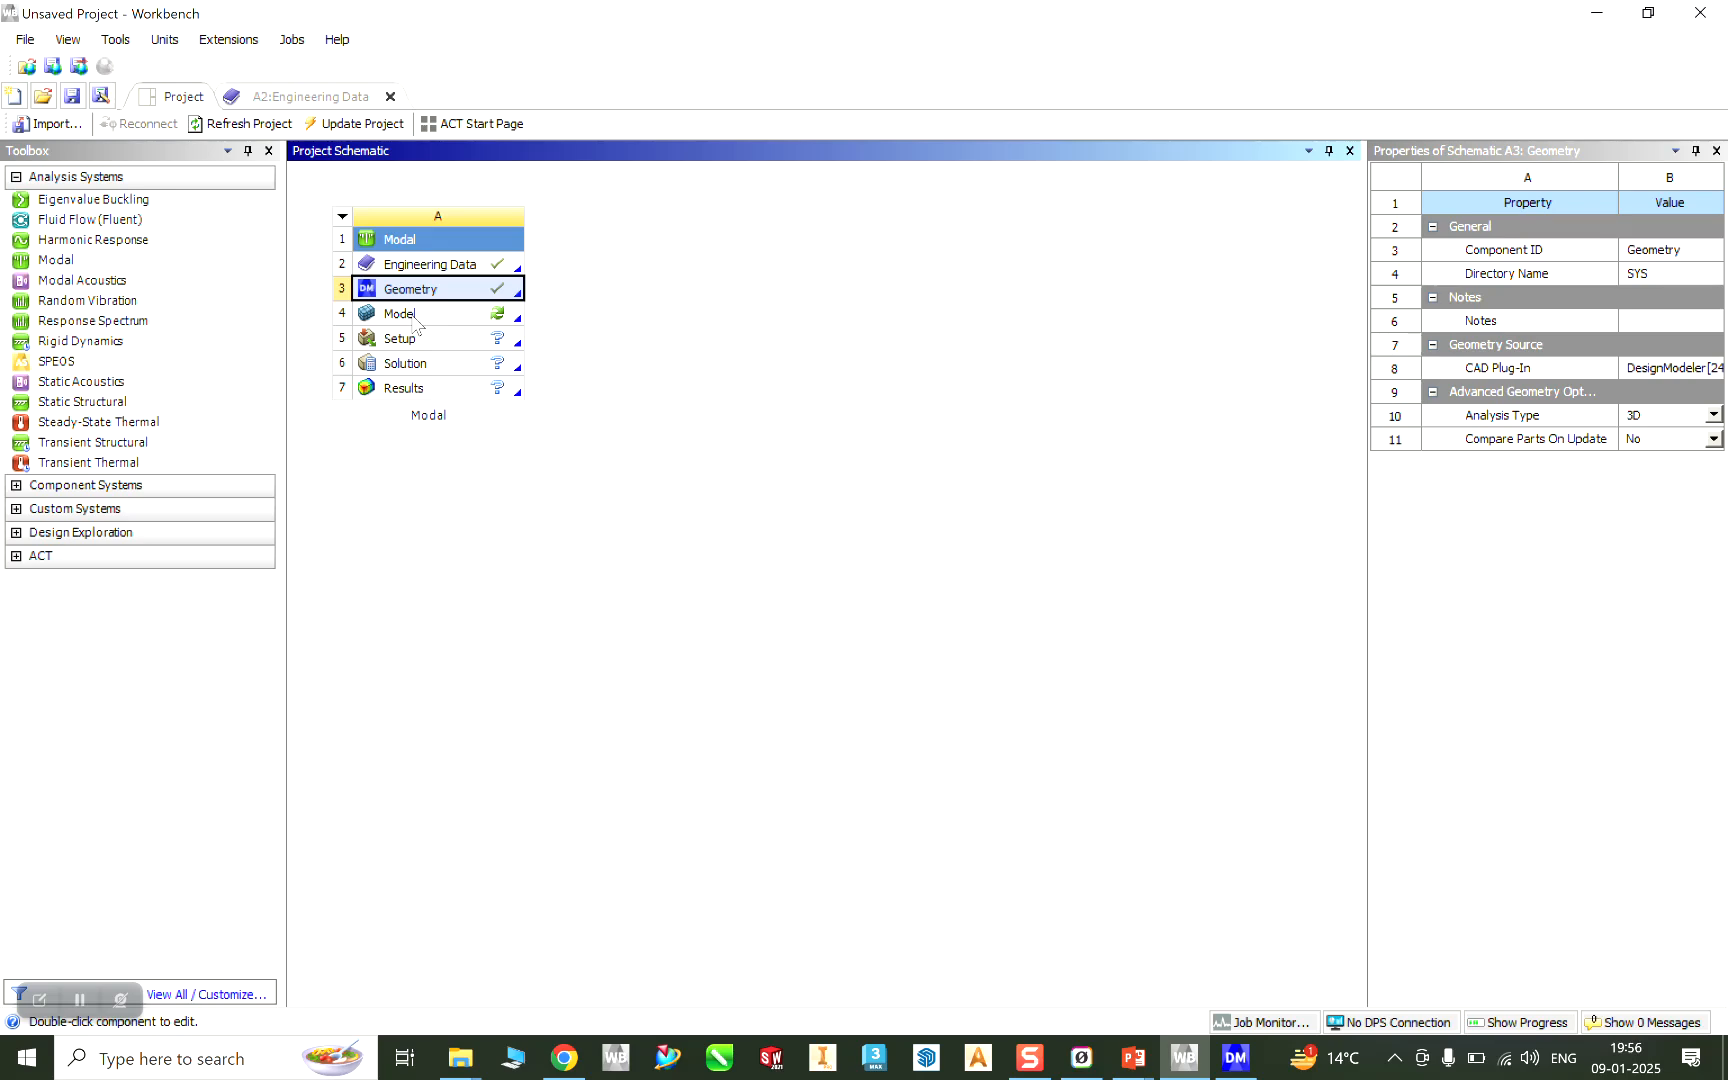
{"action": "double_click", "coordinate": [410, 315]}
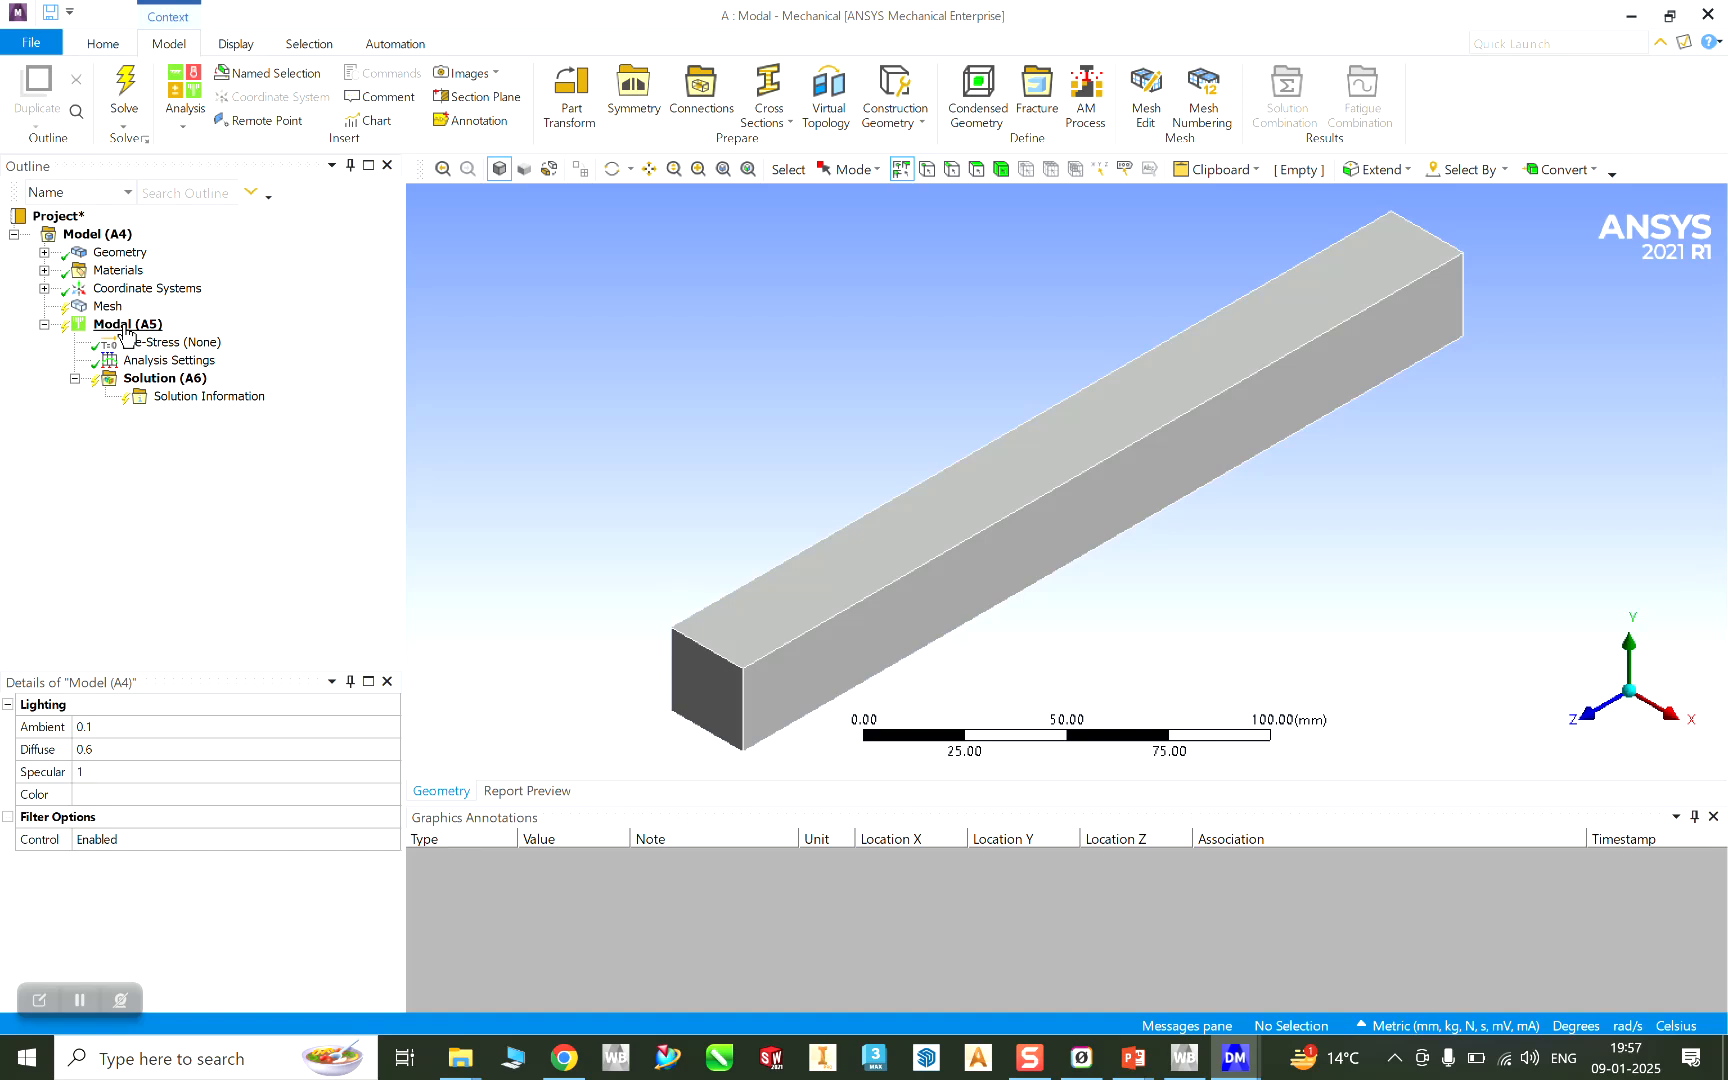
{"action": "left_click", "coordinate": [108, 307]}
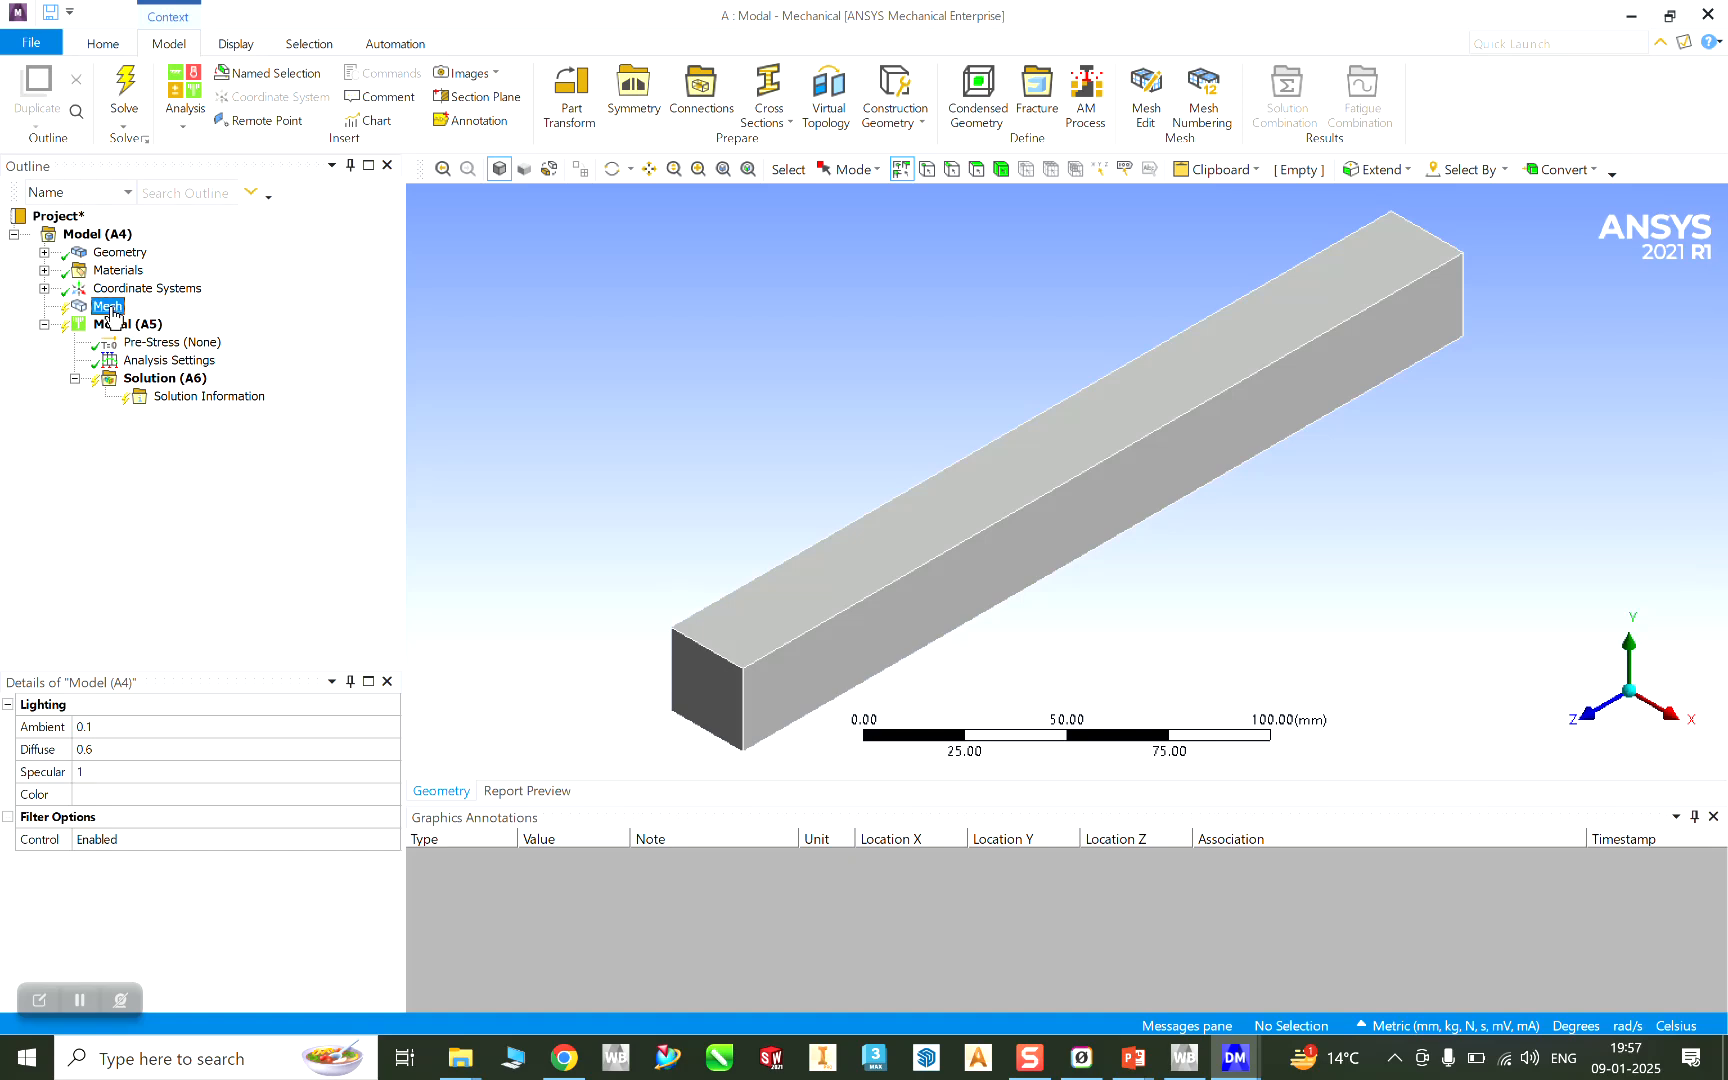
{"action": "right_click", "coordinate": [110, 307]}
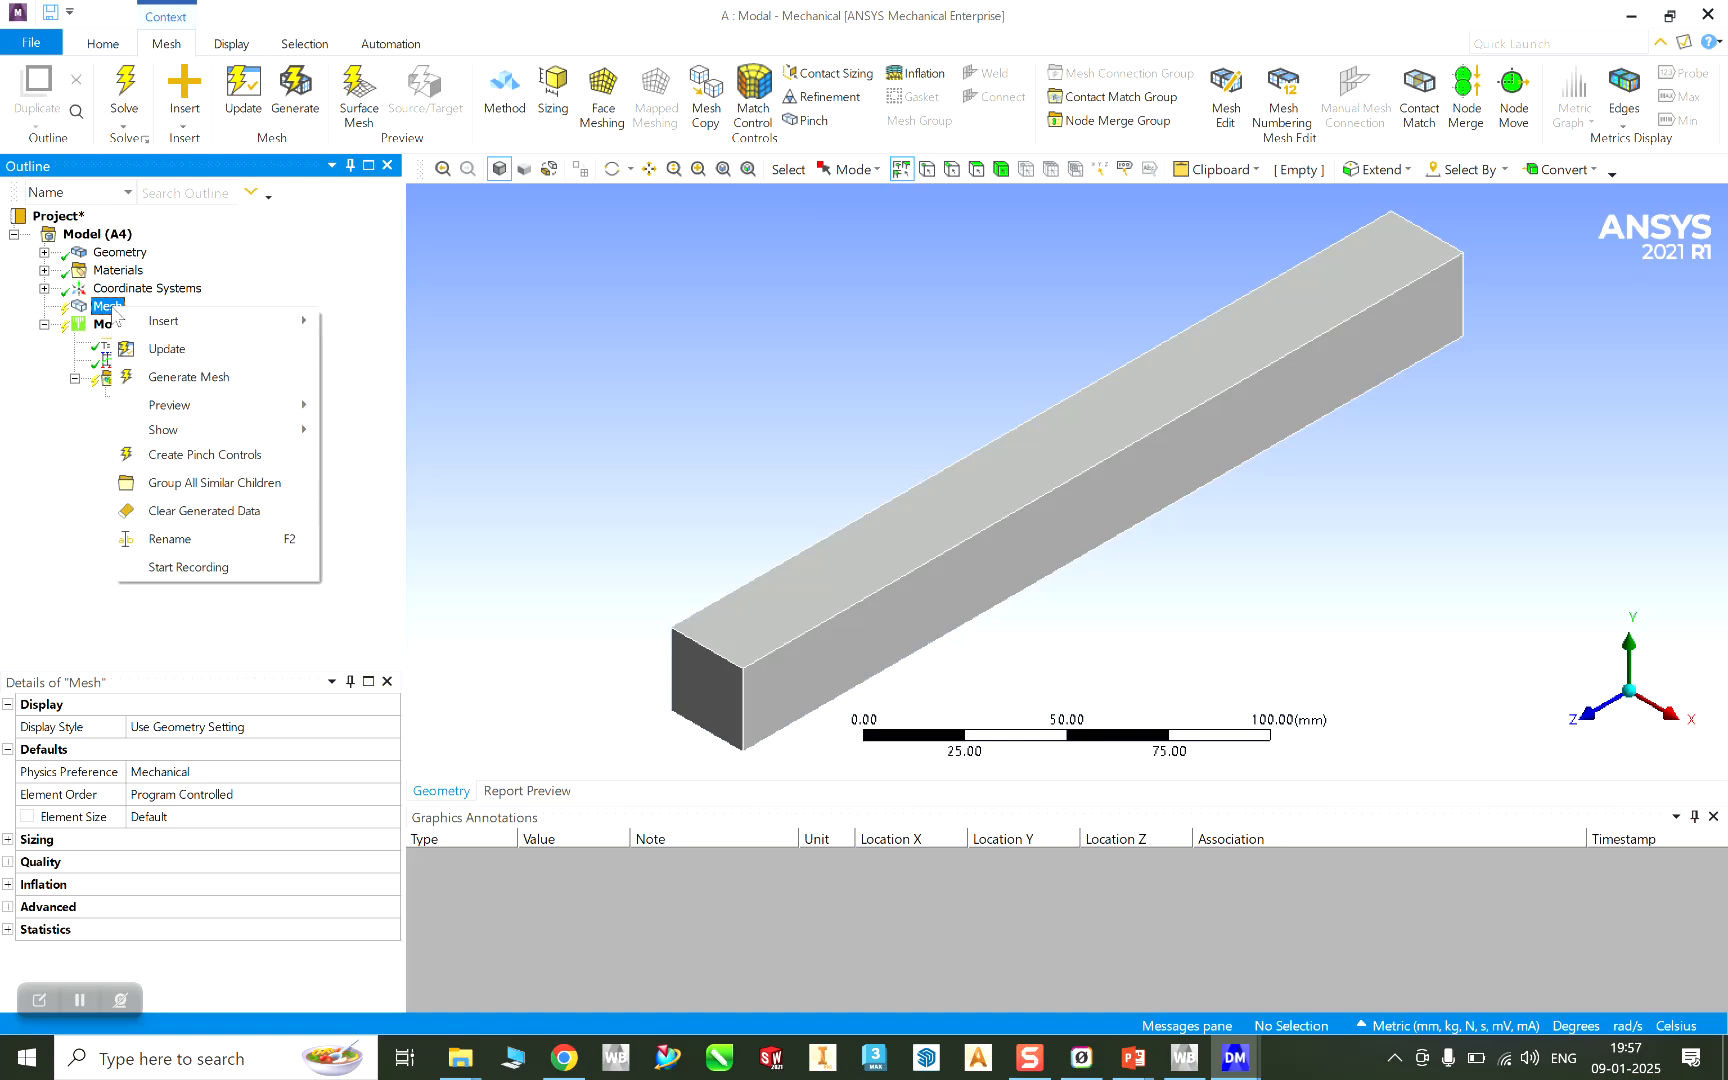
{"action": "left_click", "coordinate": [185, 376]}
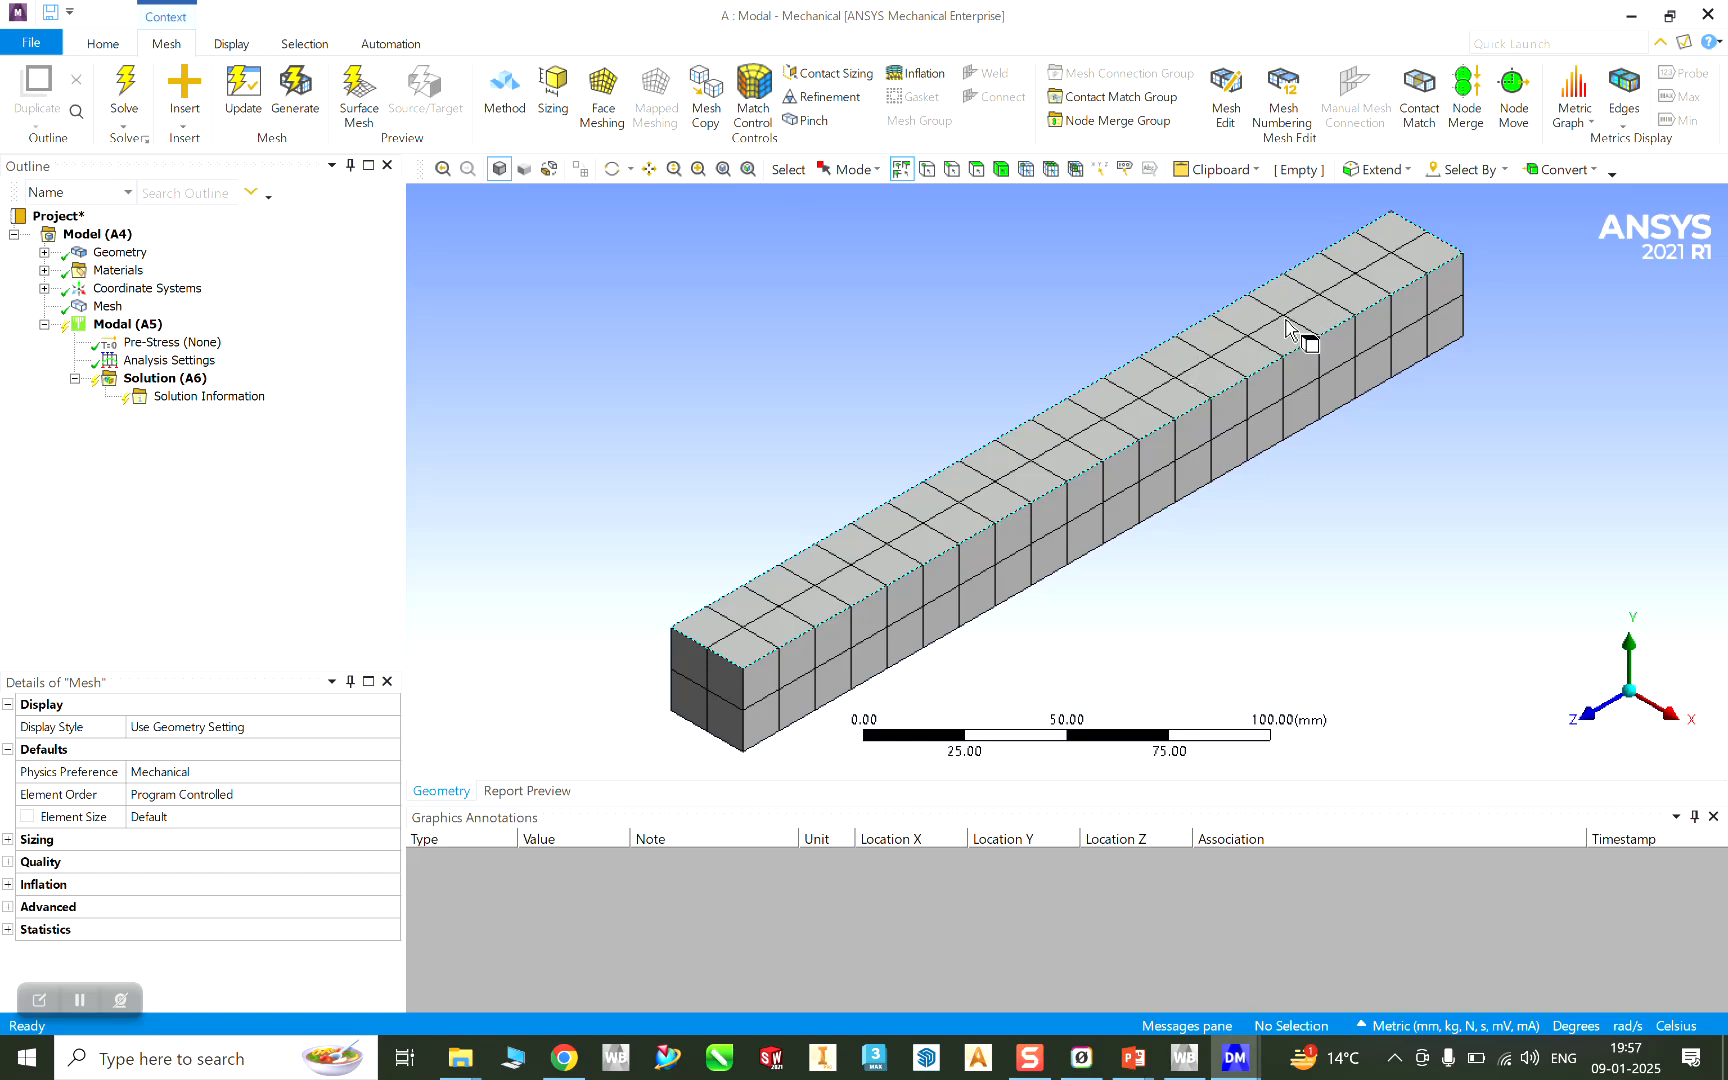
{"action": "left_click", "coordinate": [102, 312]}
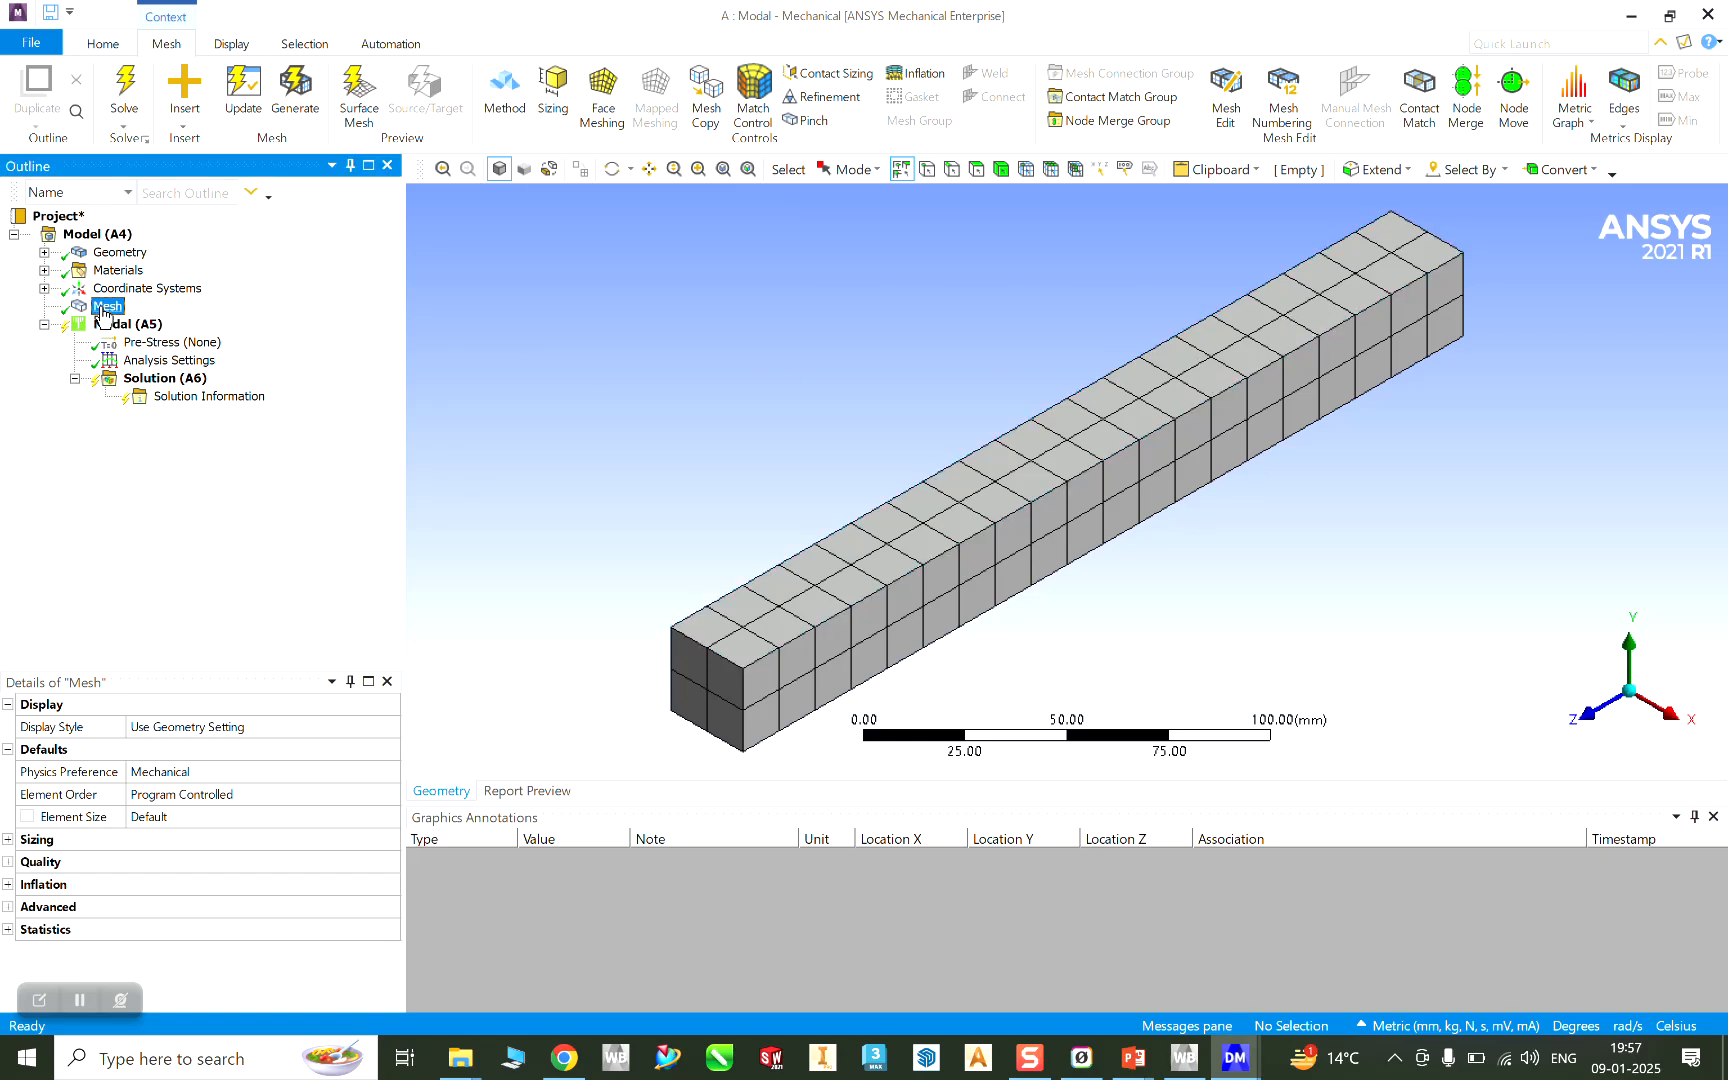
Set the mesh element size to 4 mm, regenerate the bar's mesh and show its statistics
{"action": "left_click", "coordinate": [176, 820]}
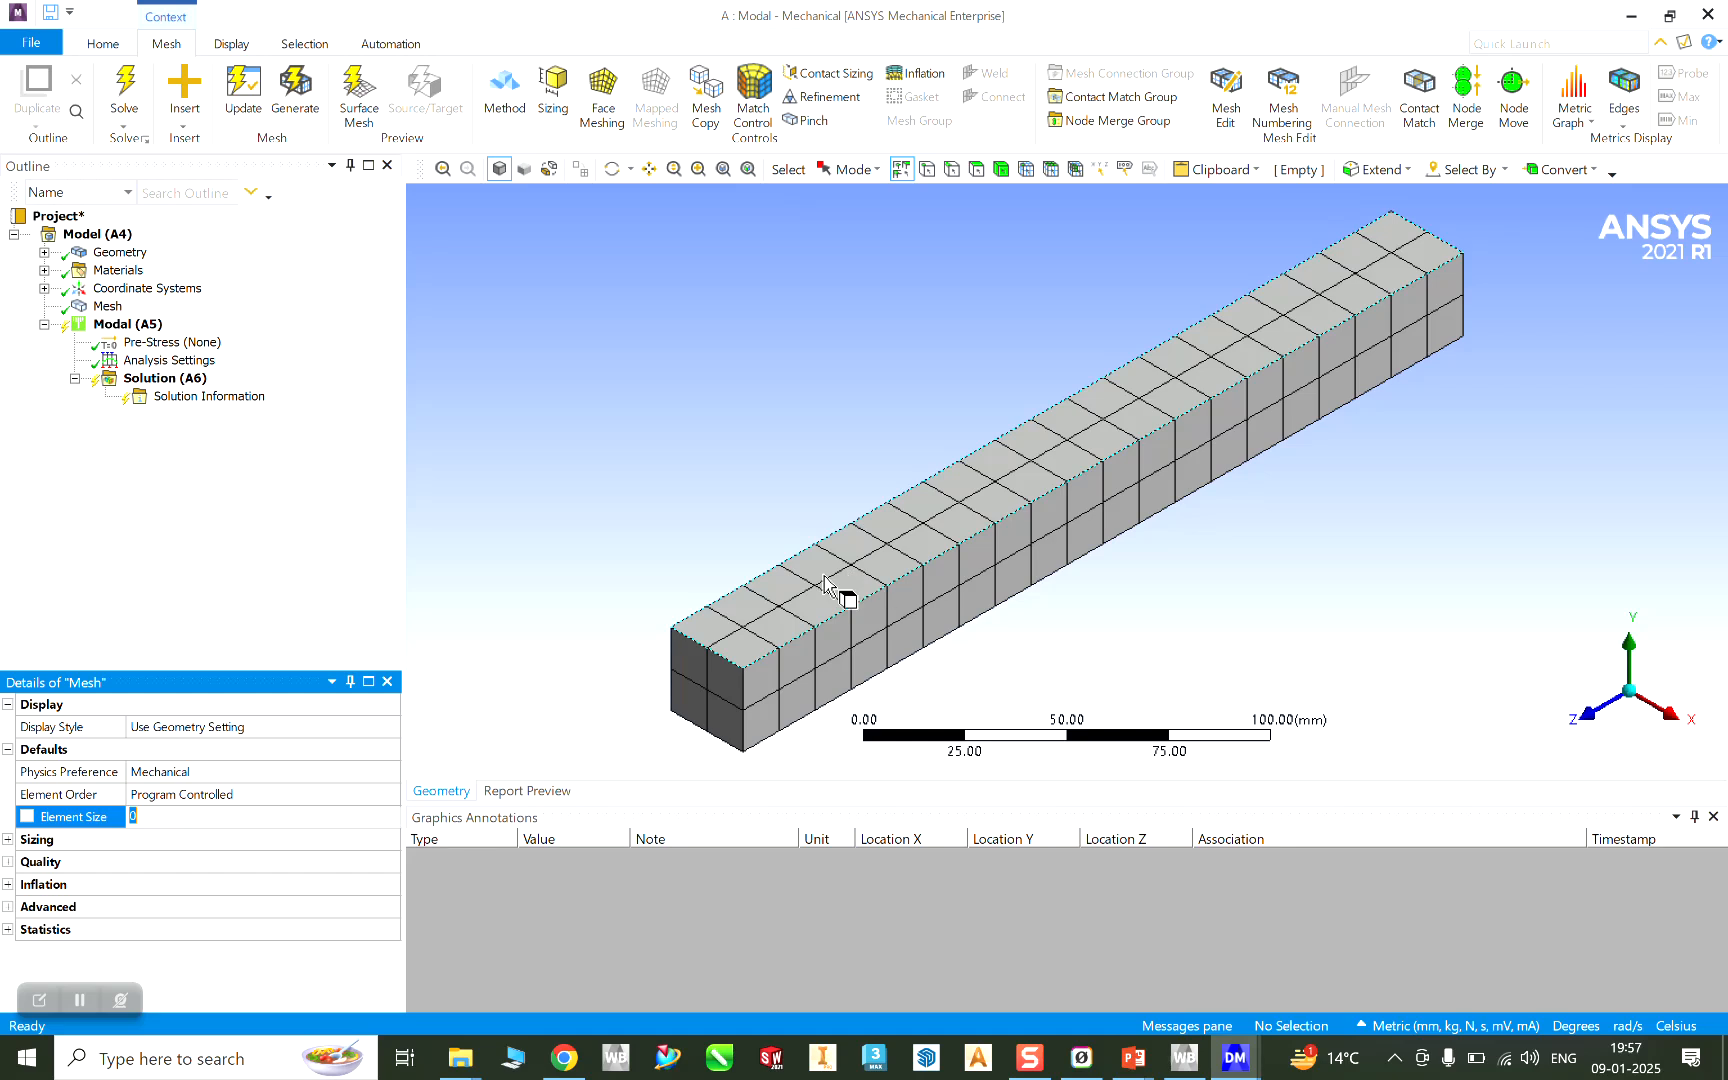
{"action": "type", "text": "4"}
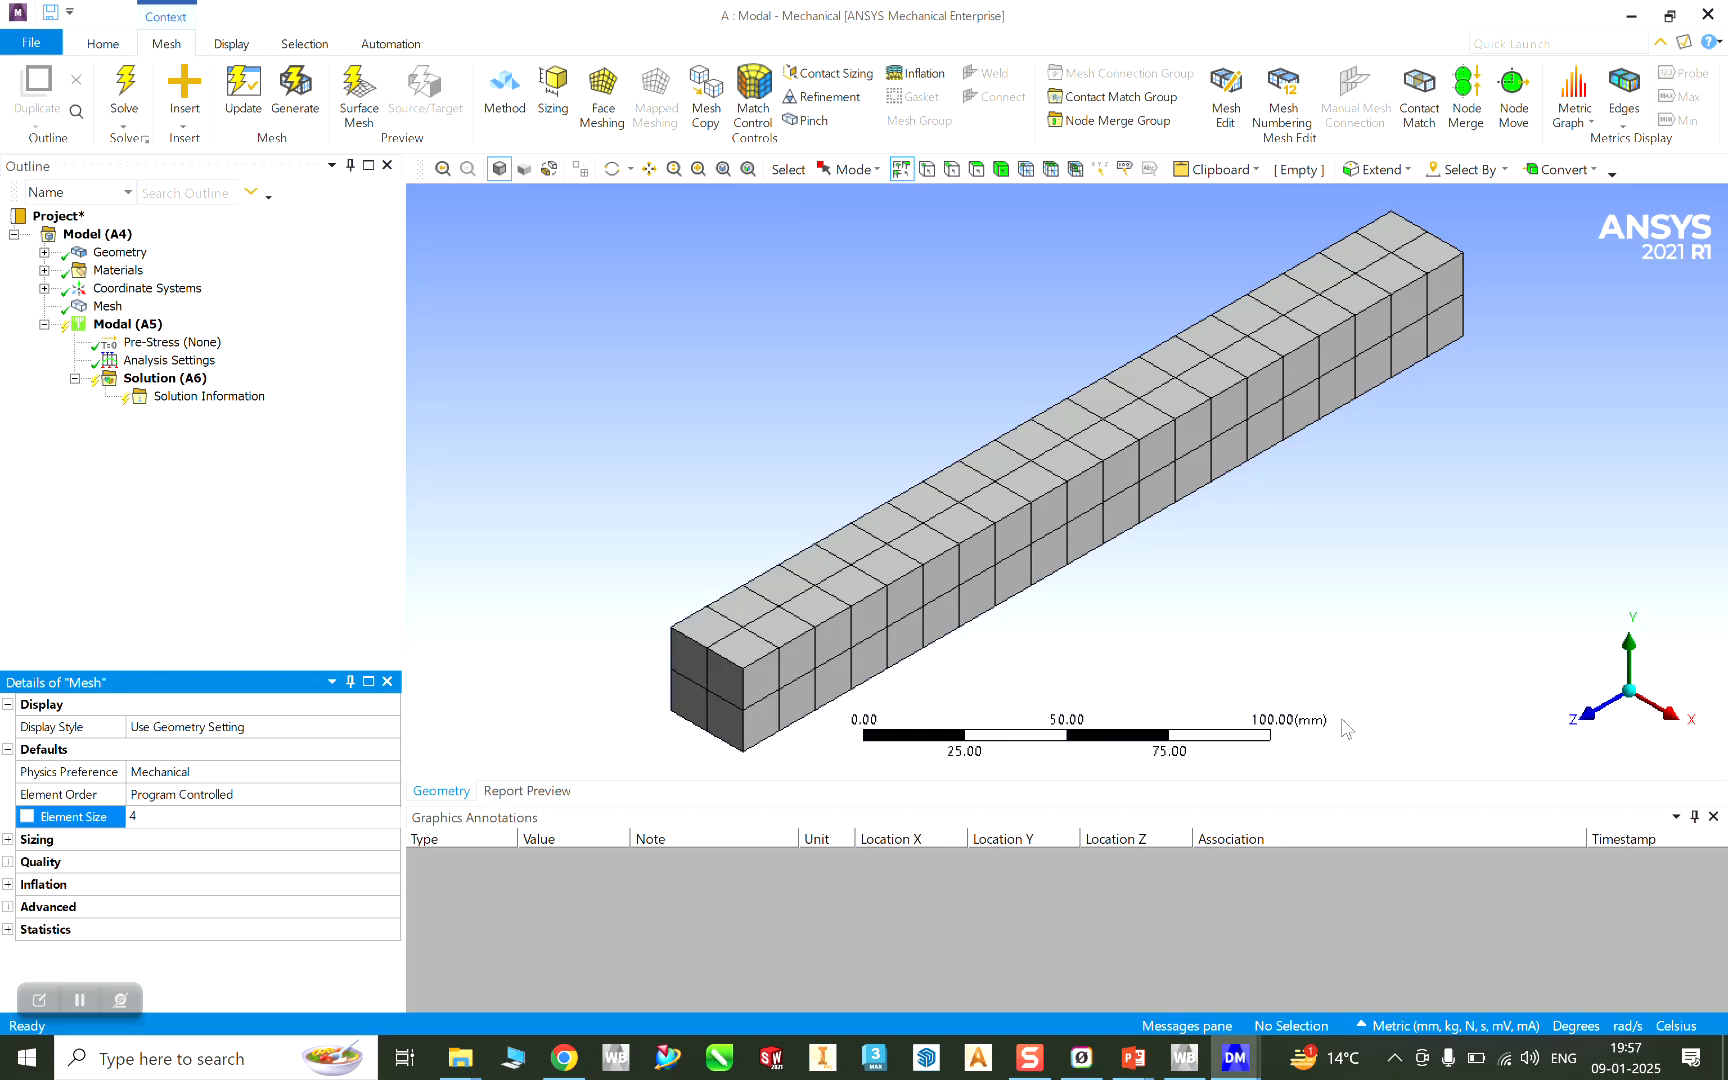
{"action": "right_click", "coordinate": [104, 307]}
{"action": "left_click", "coordinate": [176, 372]}
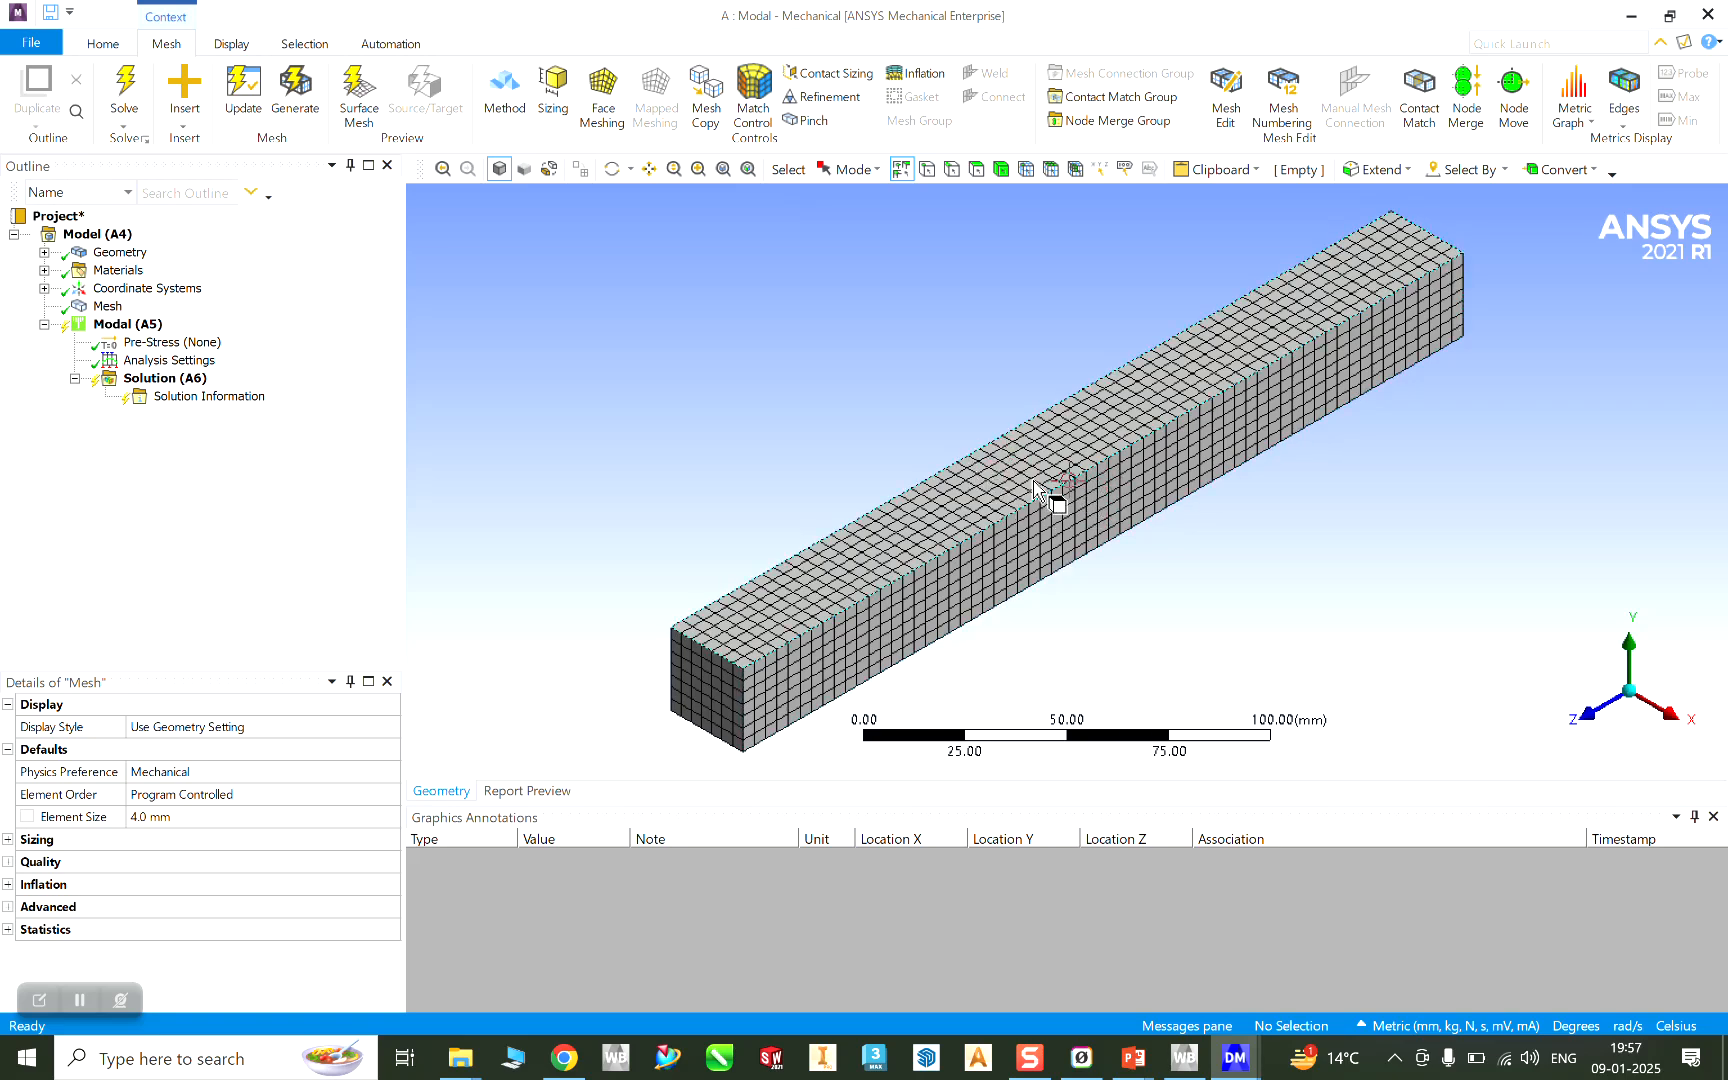
{"action": "left_click", "coordinate": [8, 929]}
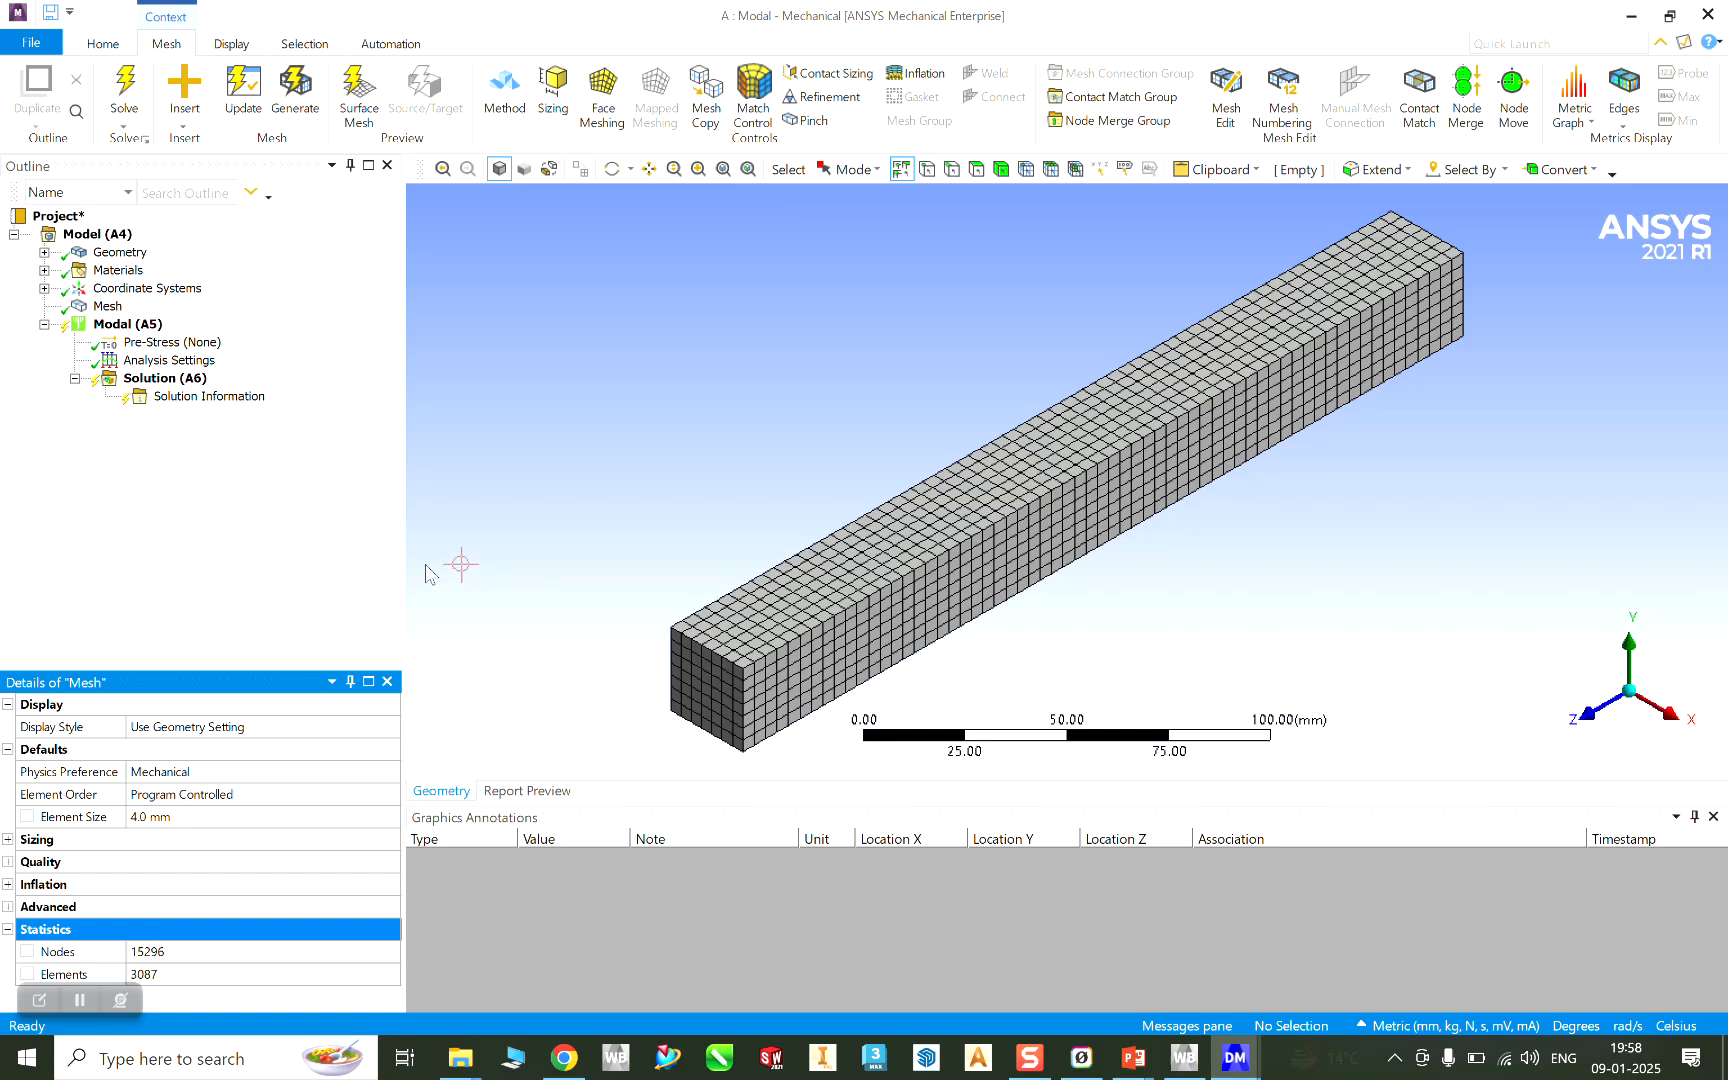
Add a Fixed Support to the Modal analysis, scoped to the bar's square end face nearest the viewer
{"action": "left_click", "coordinate": [146, 330]}
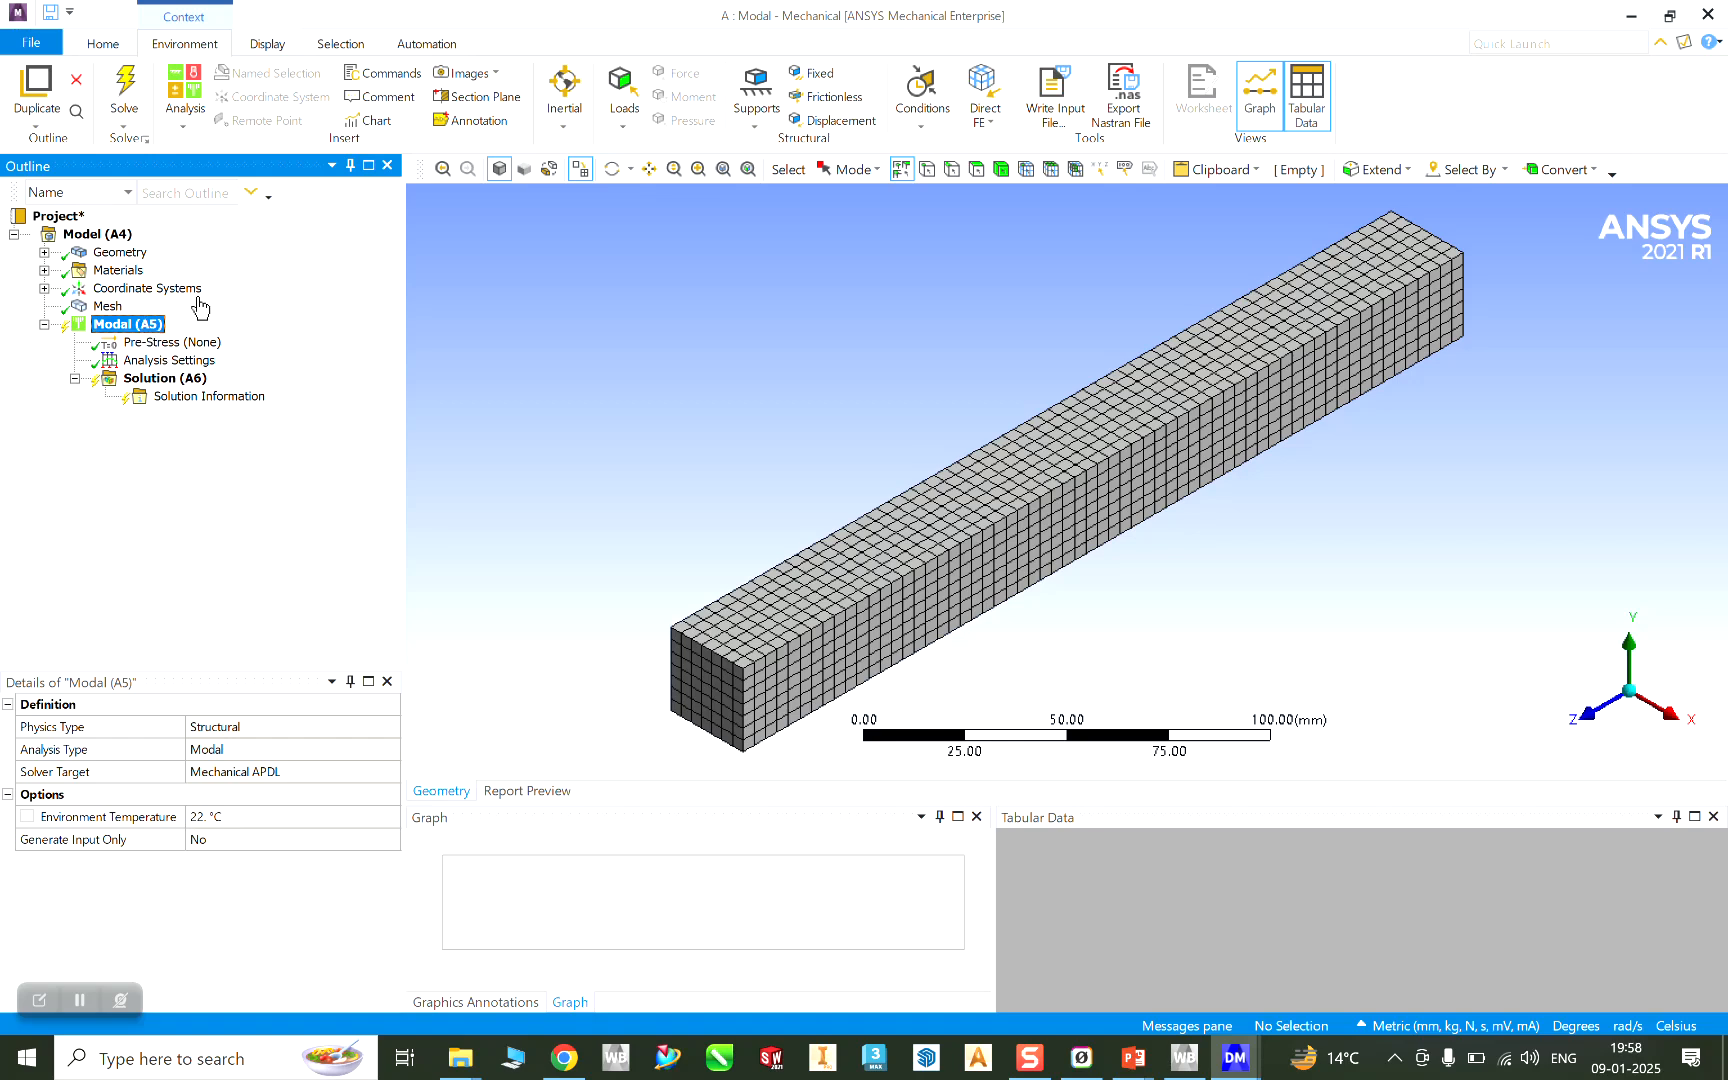
{"action": "left_click", "coordinate": [820, 76]}
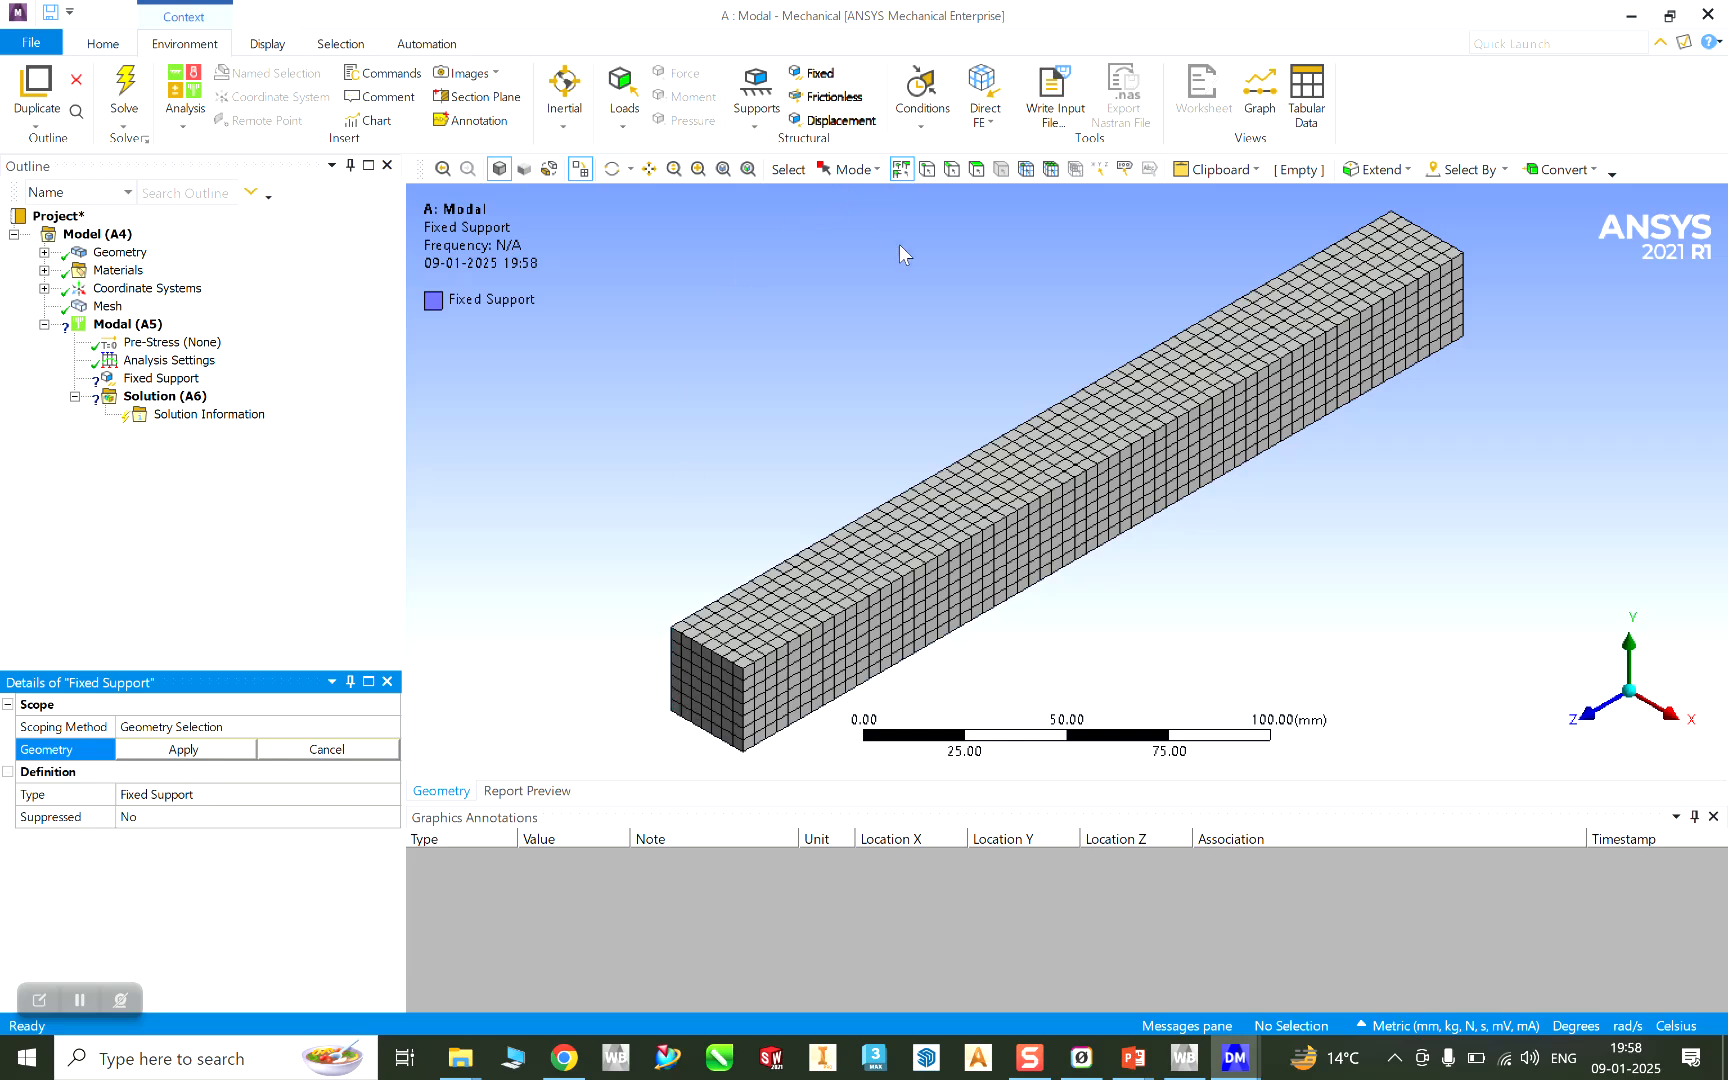
{"action": "left_click", "coordinate": [977, 169]}
{"action": "left_click", "coordinate": [708, 697]}
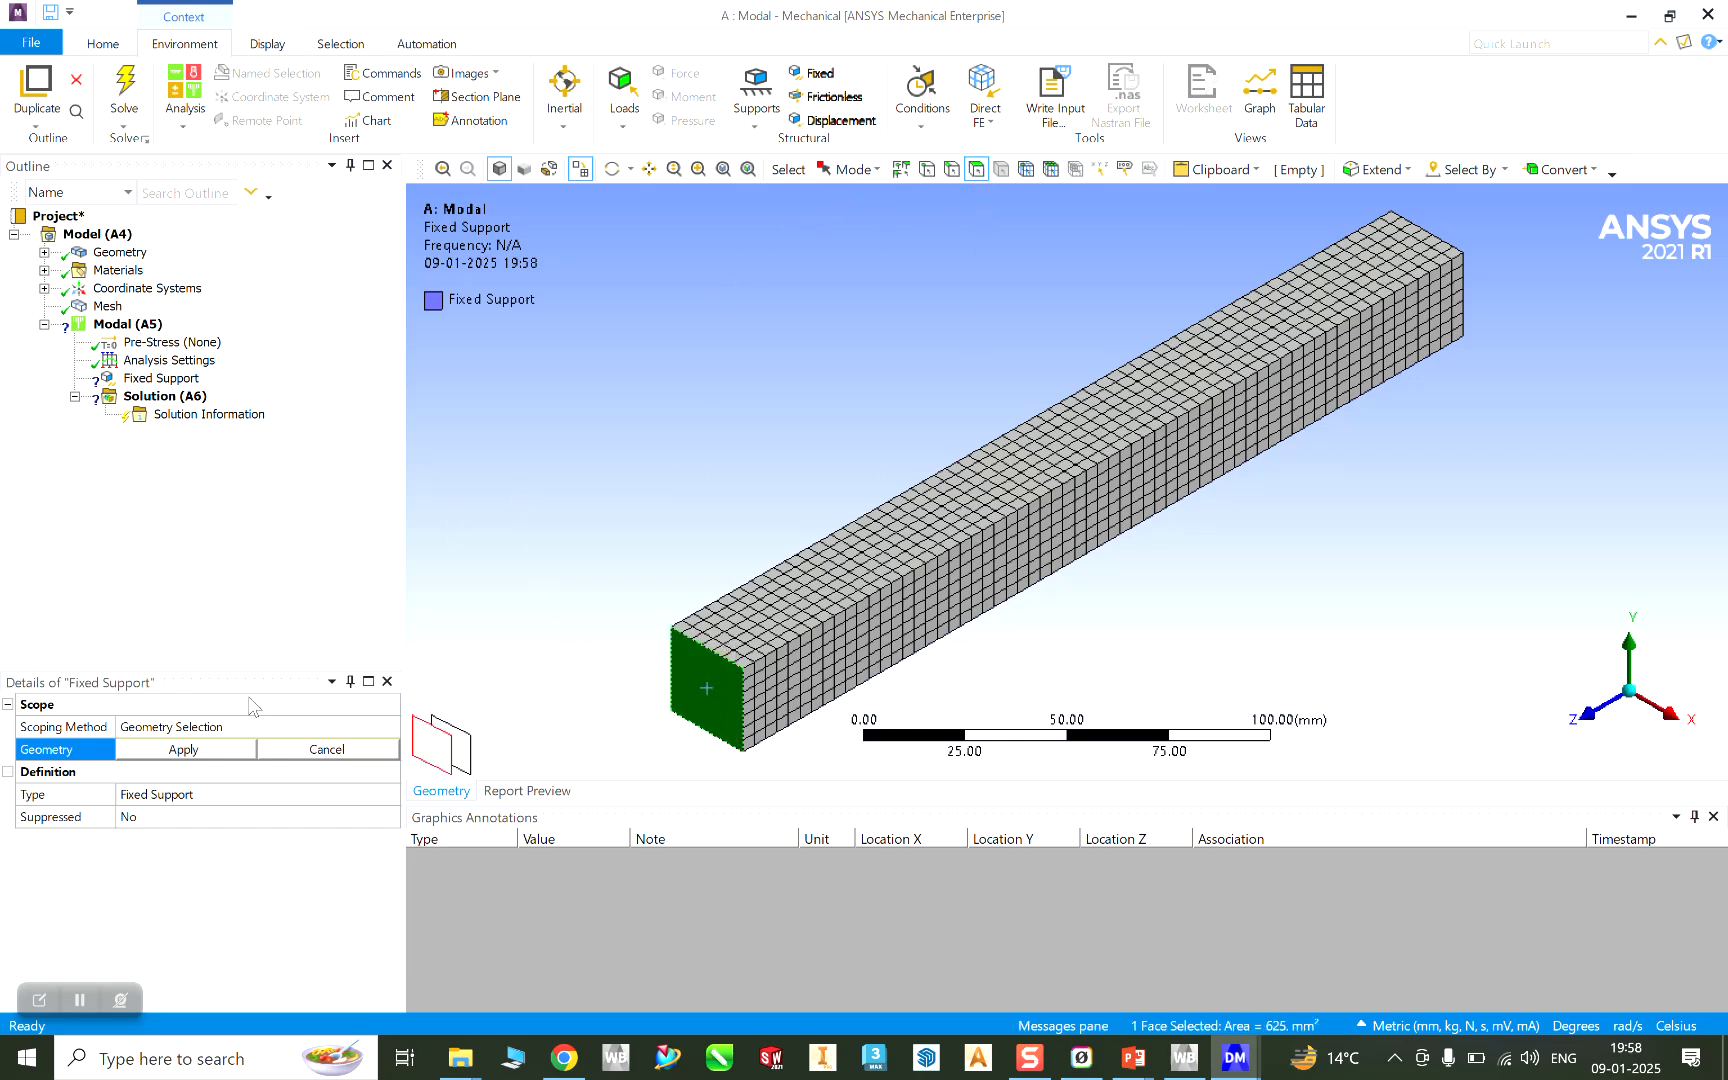
{"action": "left_click", "coordinate": [205, 750]}
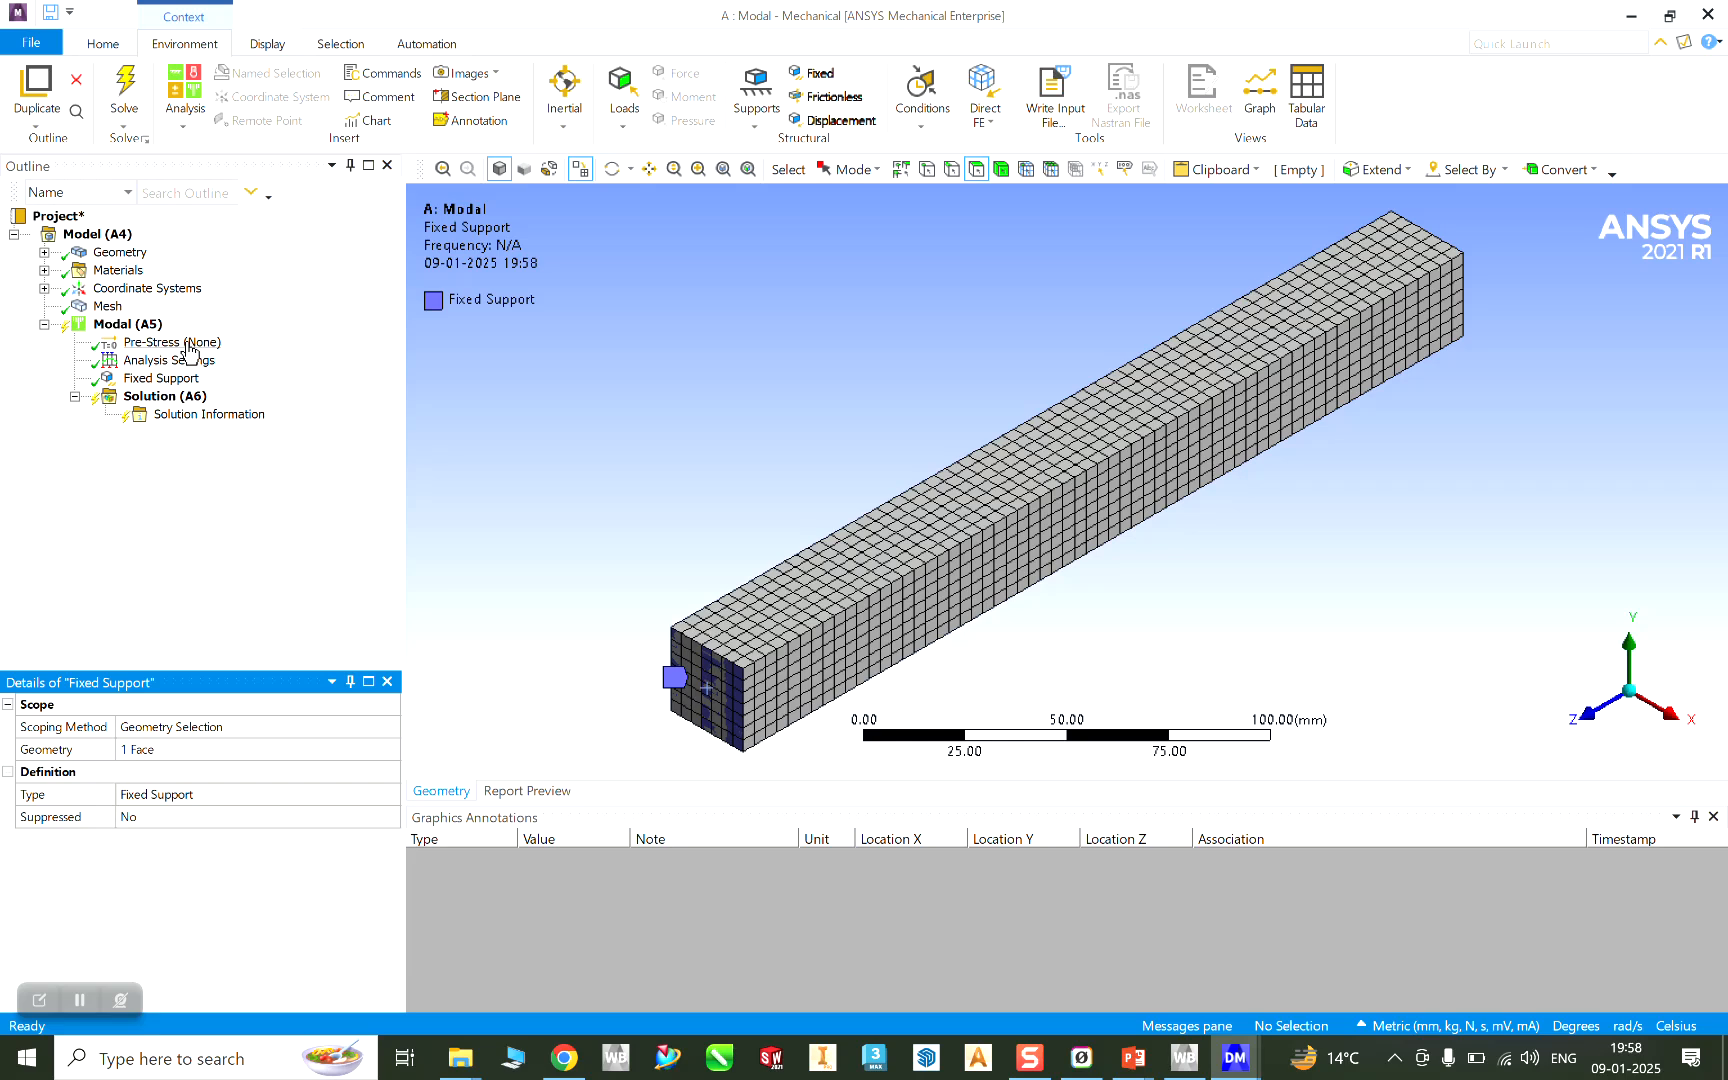
Set Max Modes to Find to 25 in the Modal system's Analysis Settings
{"action": "left_click", "coordinate": [180, 361]}
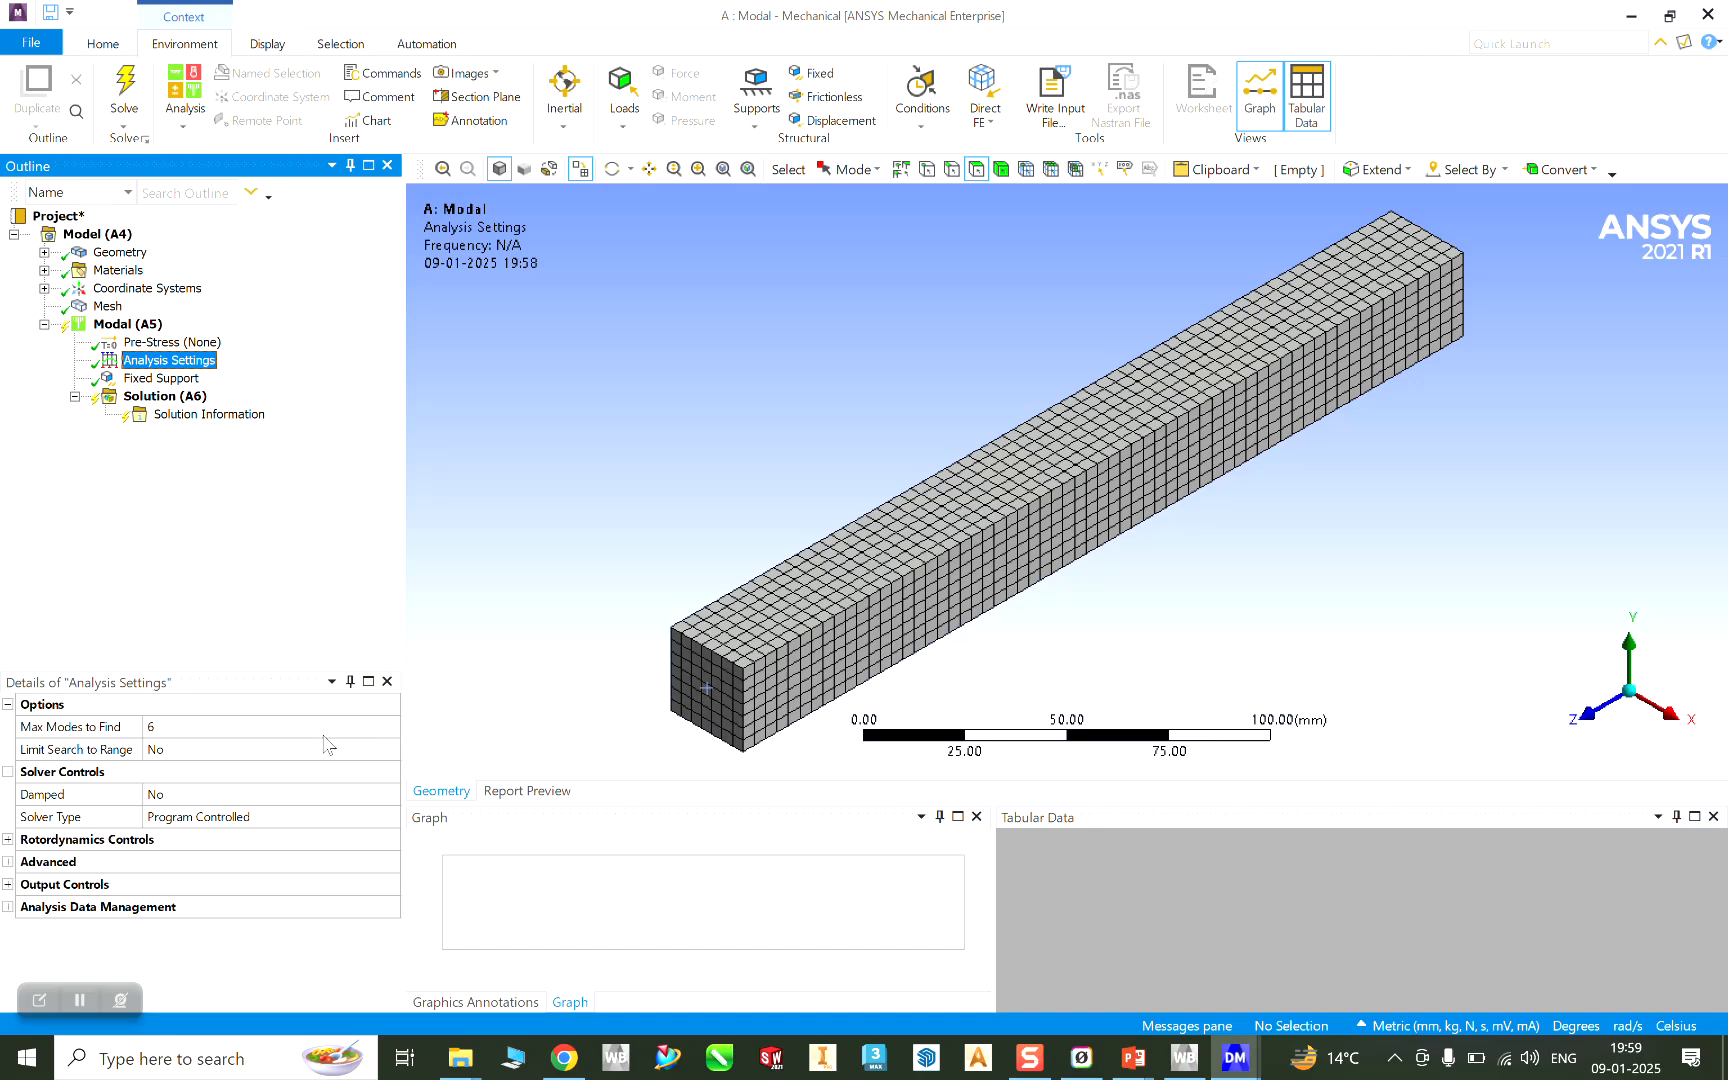
{"action": "left_click", "coordinate": [210, 730]}
{"action": "left_click", "coordinate": [347, 728]}
{"action": "left_click", "coordinate": [347, 731]}
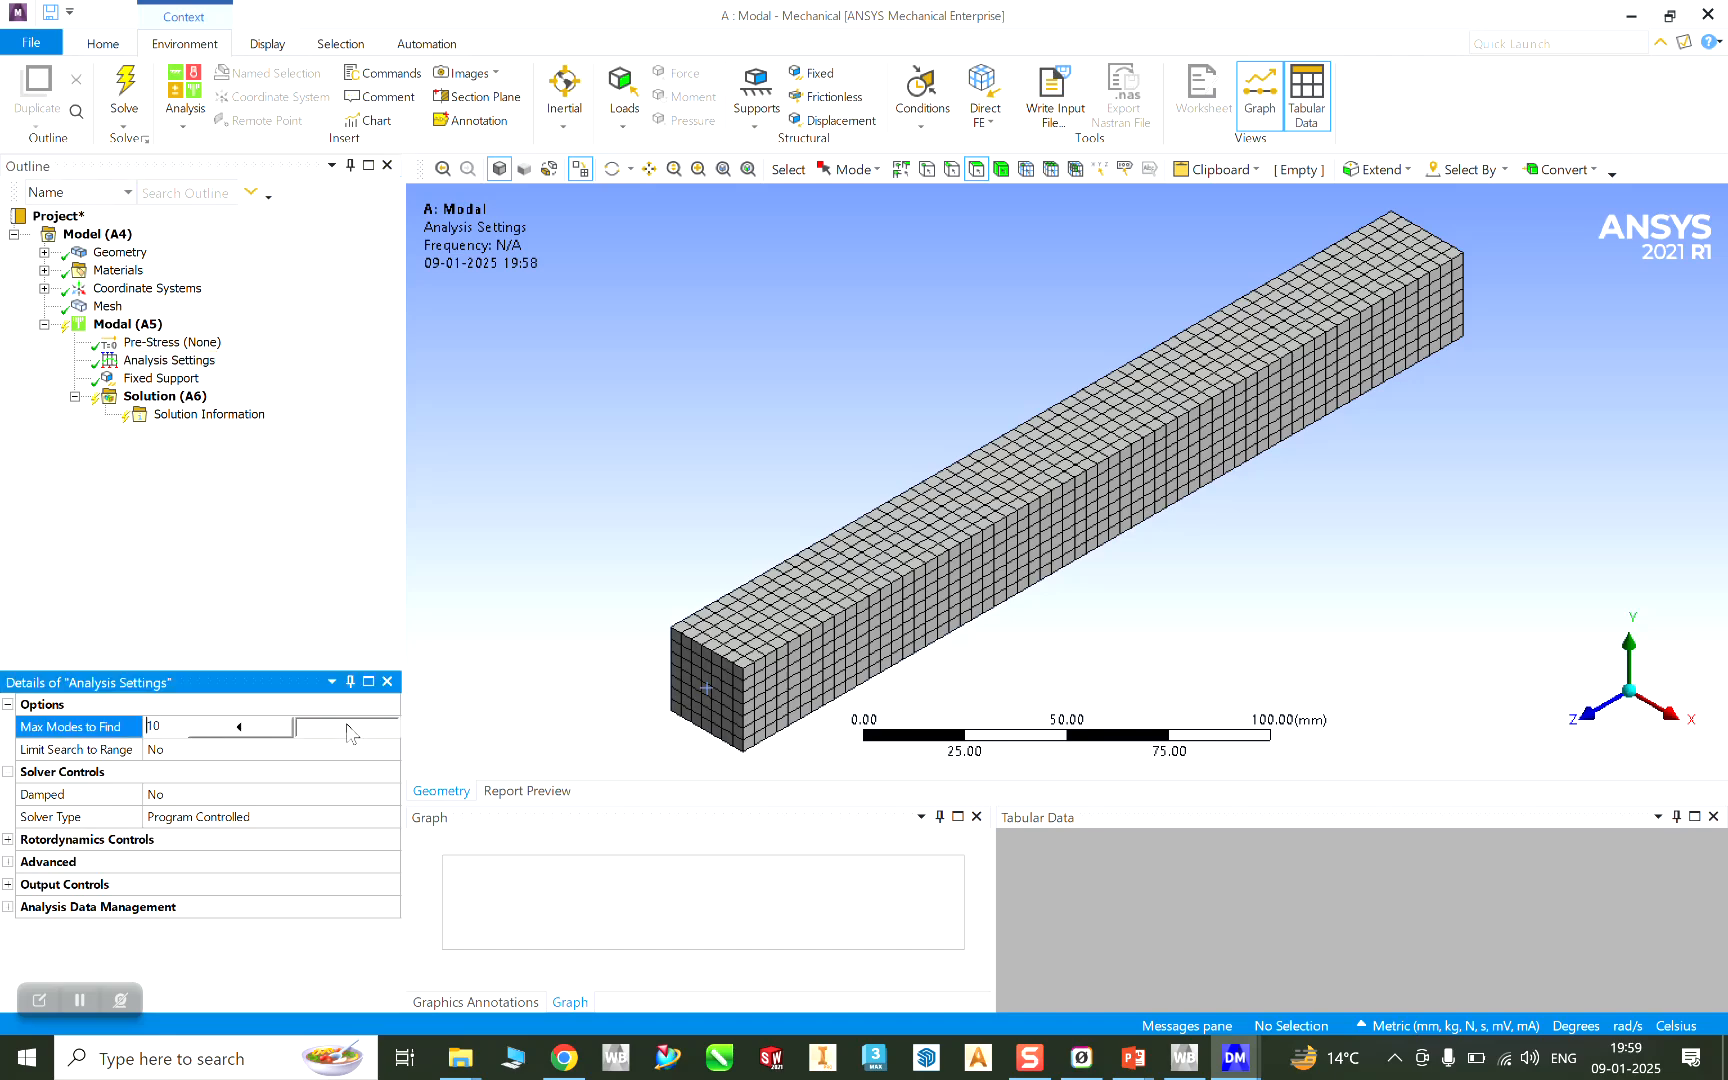
{"action": "left_click", "coordinate": [347, 725]}
{"action": "left_click", "coordinate": [347, 725]}
{"action": "left_click", "coordinate": [347, 725]}
{"action": "left_click", "coordinate": [347, 725]}
{"action": "left_click", "coordinate": [347, 725]}
{"action": "double_click", "coordinate": [179, 727]}
{"action": "type", "text": "2"}
{"action": "left_click", "coordinate": [545, 491]}
Solve the modal analysis and review the tabulated natural frequencies from the first mode to the last
{"action": "right_click", "coordinate": [192, 398]}
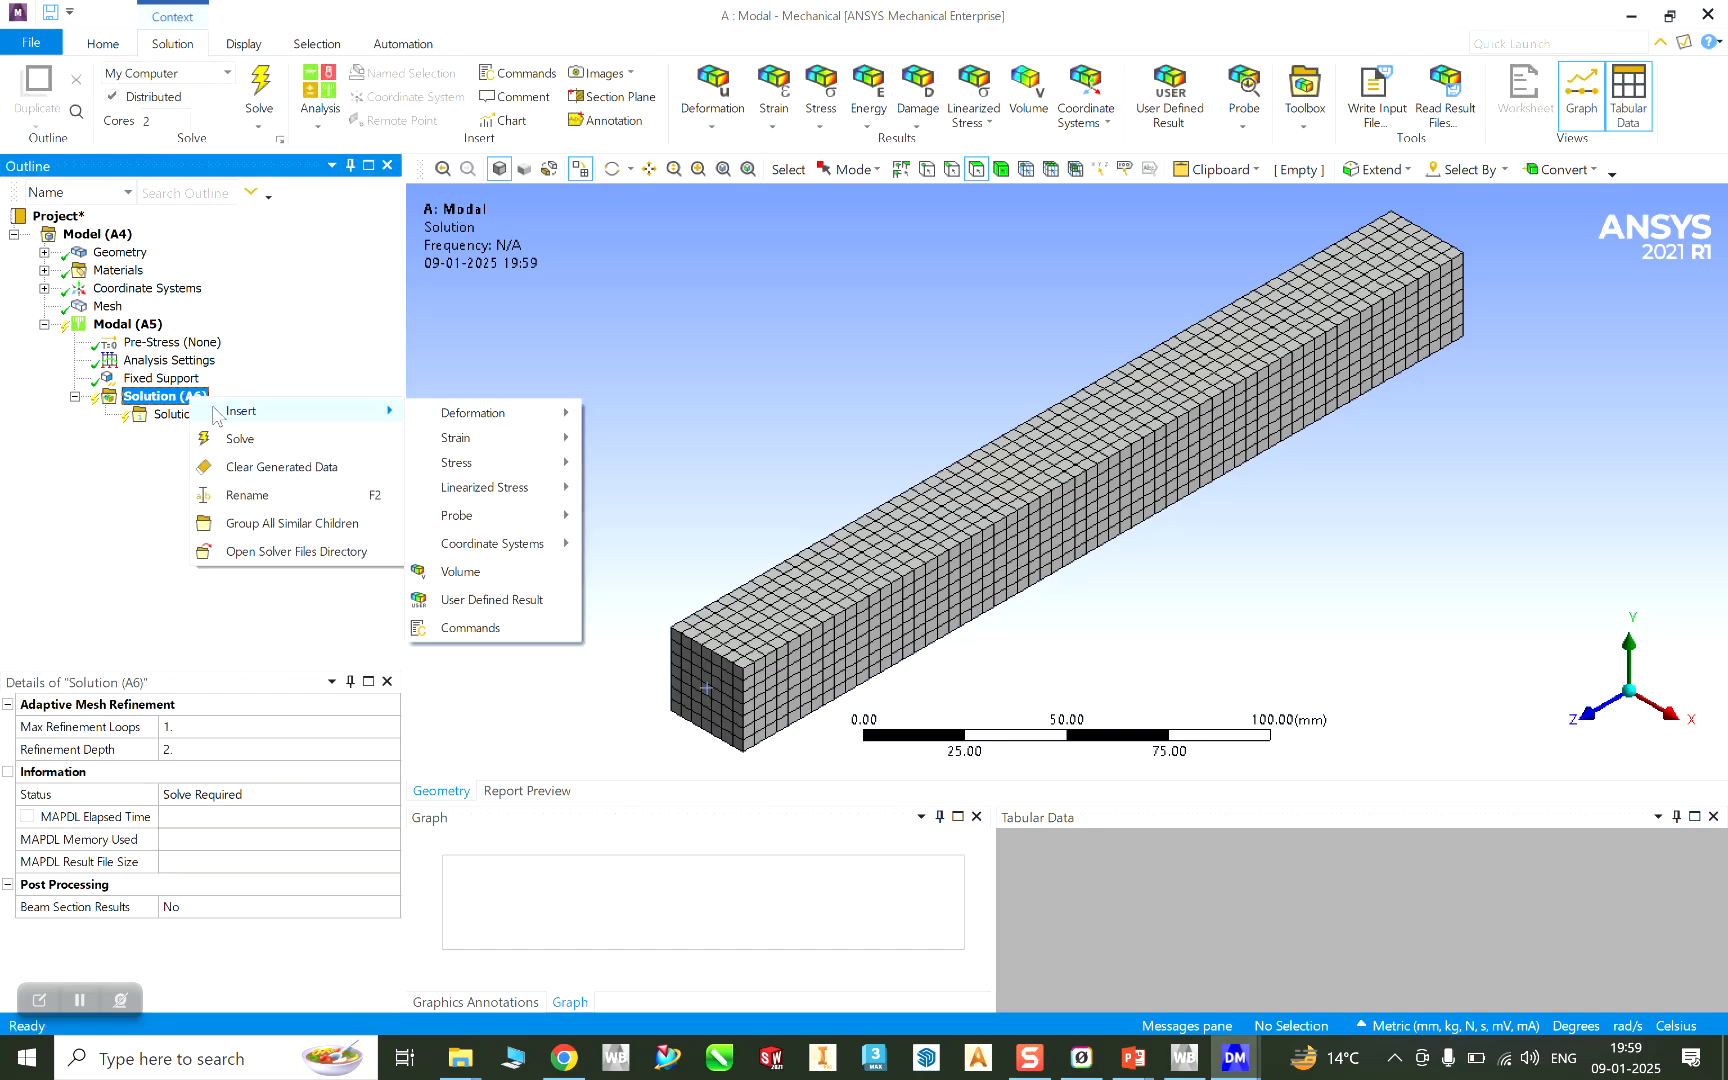
{"action": "left_click", "coordinate": [247, 444]}
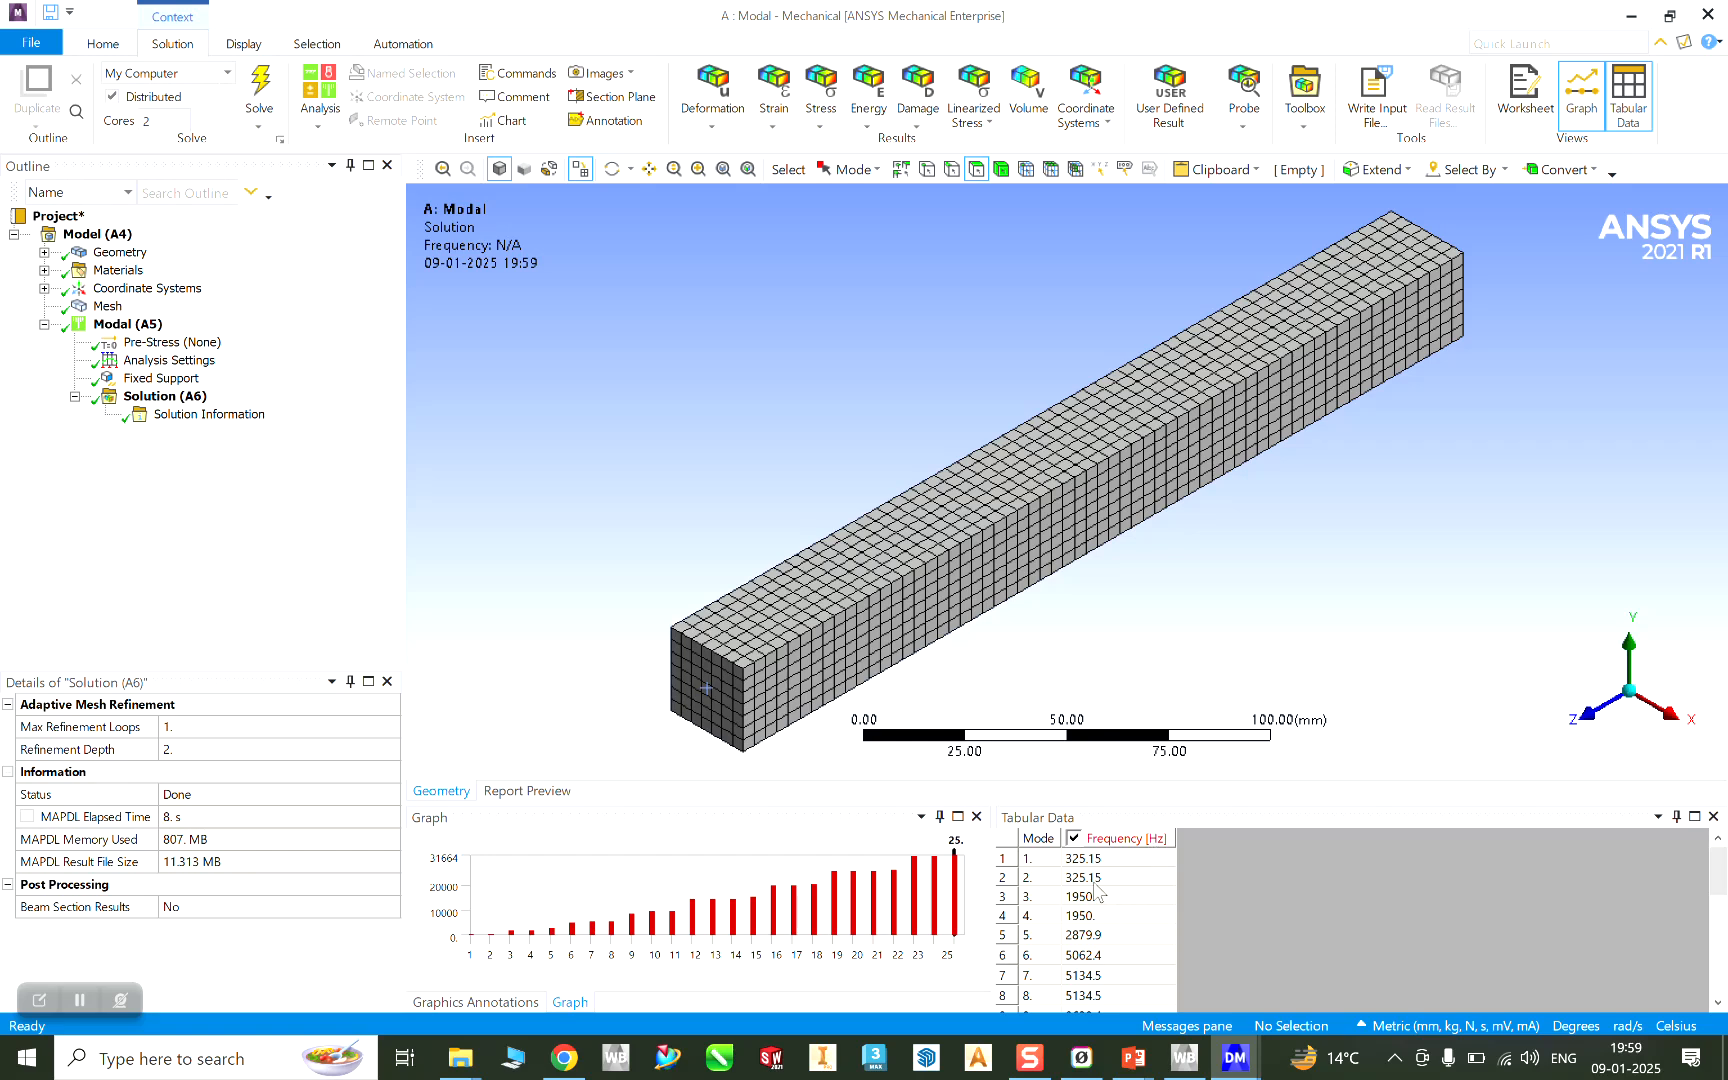
{"action": "scroll", "coordinate": [1100, 945], "scroll_direction": "down", "scroll_amount": 5}
{"action": "scroll", "coordinate": [1100, 945], "scroll_direction": "down", "scroll_amount": 1}
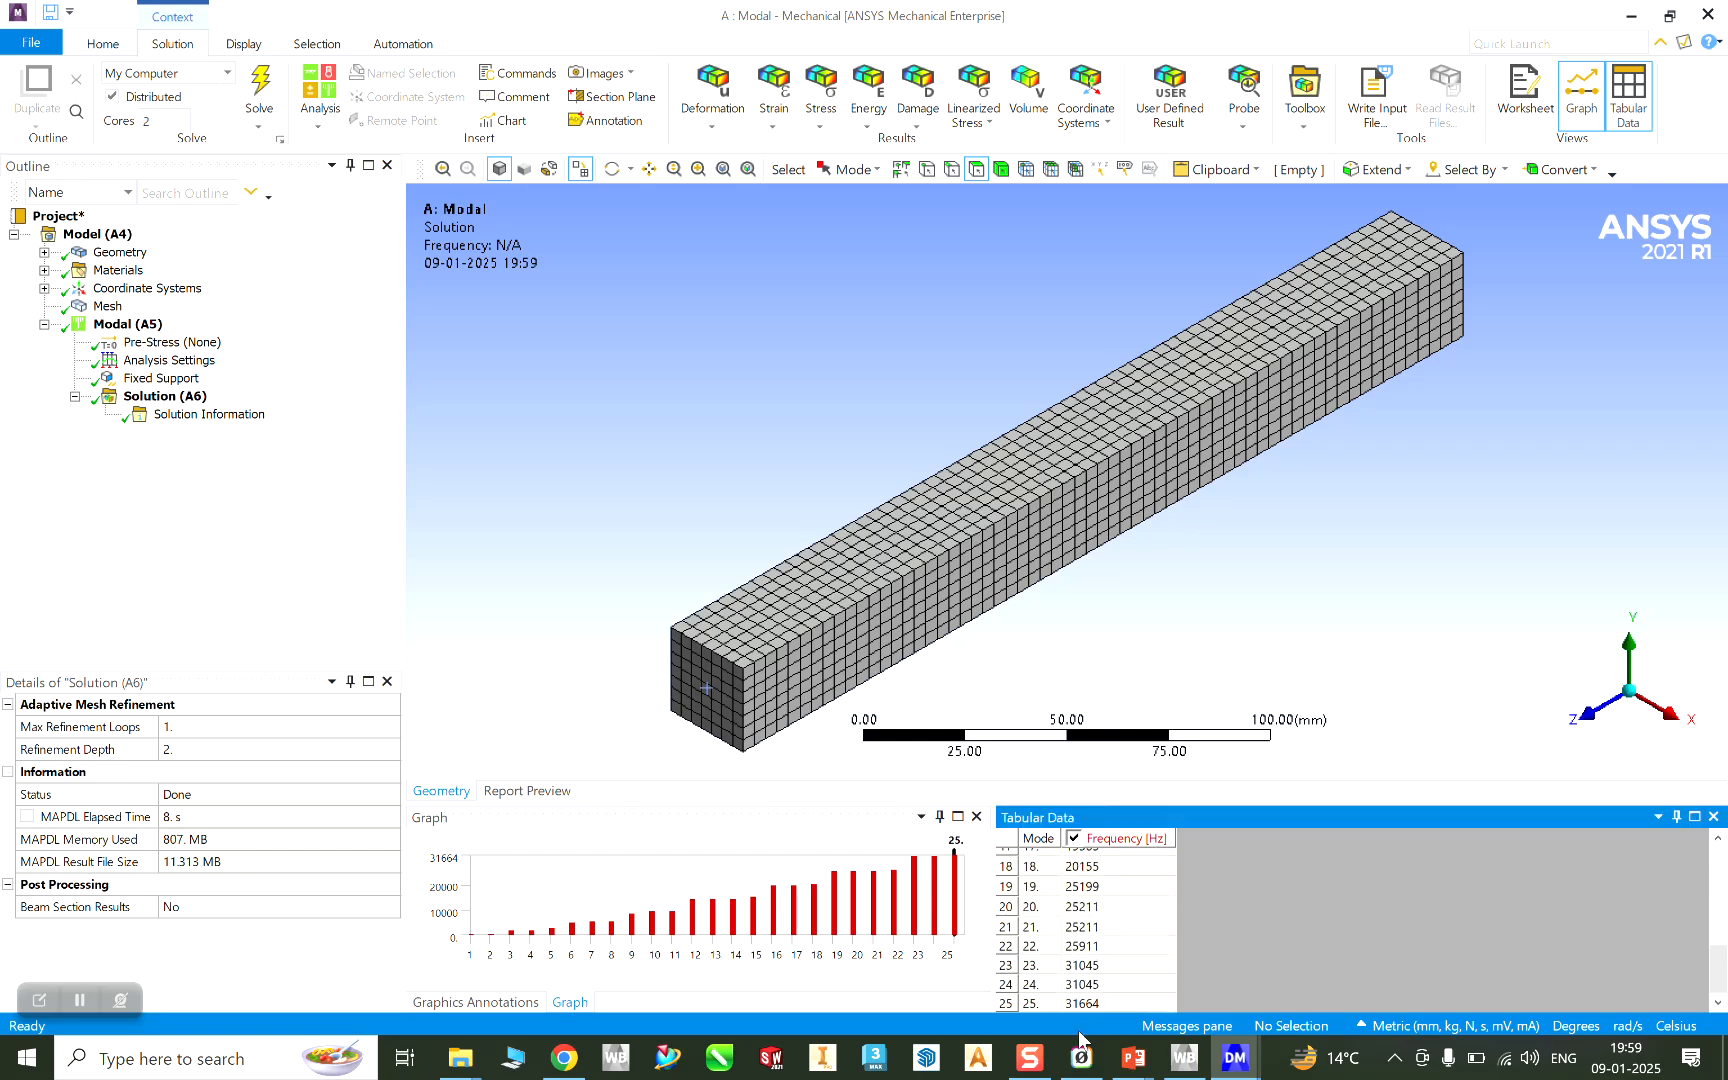
{"action": "scroll", "coordinate": [1108, 900], "scroll_direction": "up", "scroll_amount": 6}
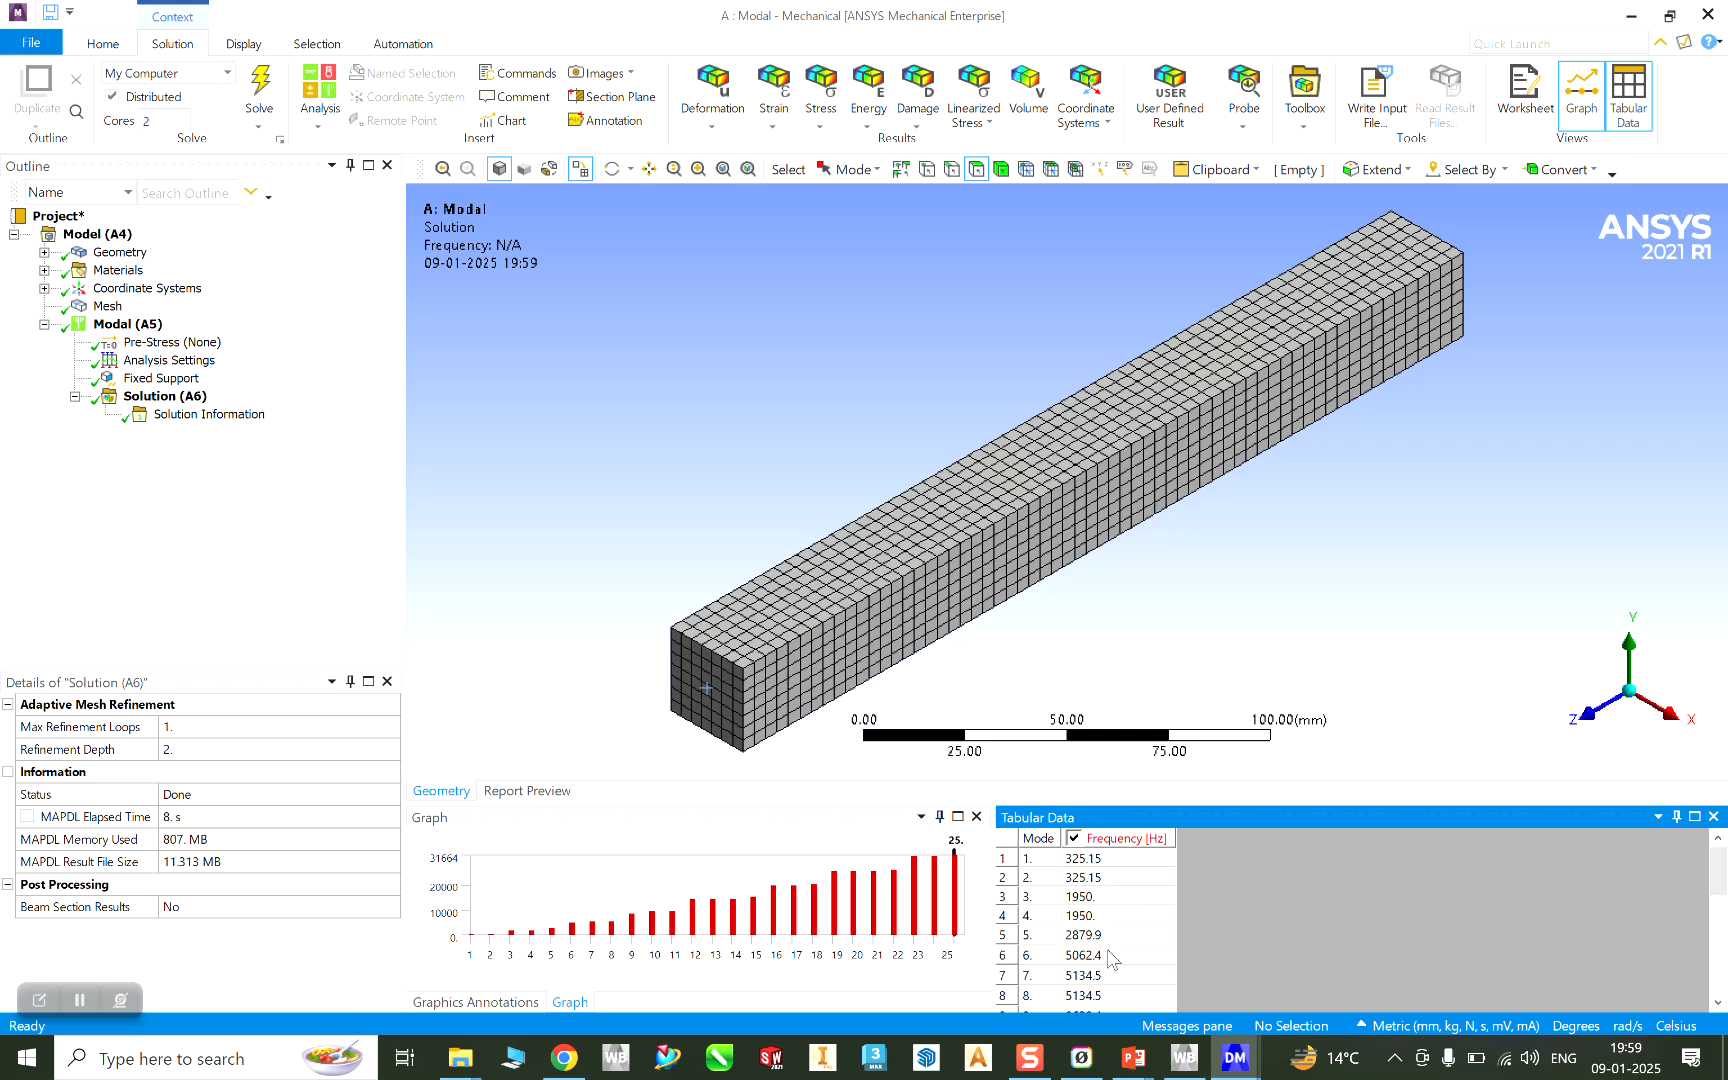
Select all modes in the frequency graph and create mode shape results for them
{"action": "left_click", "coordinate": [805, 908]}
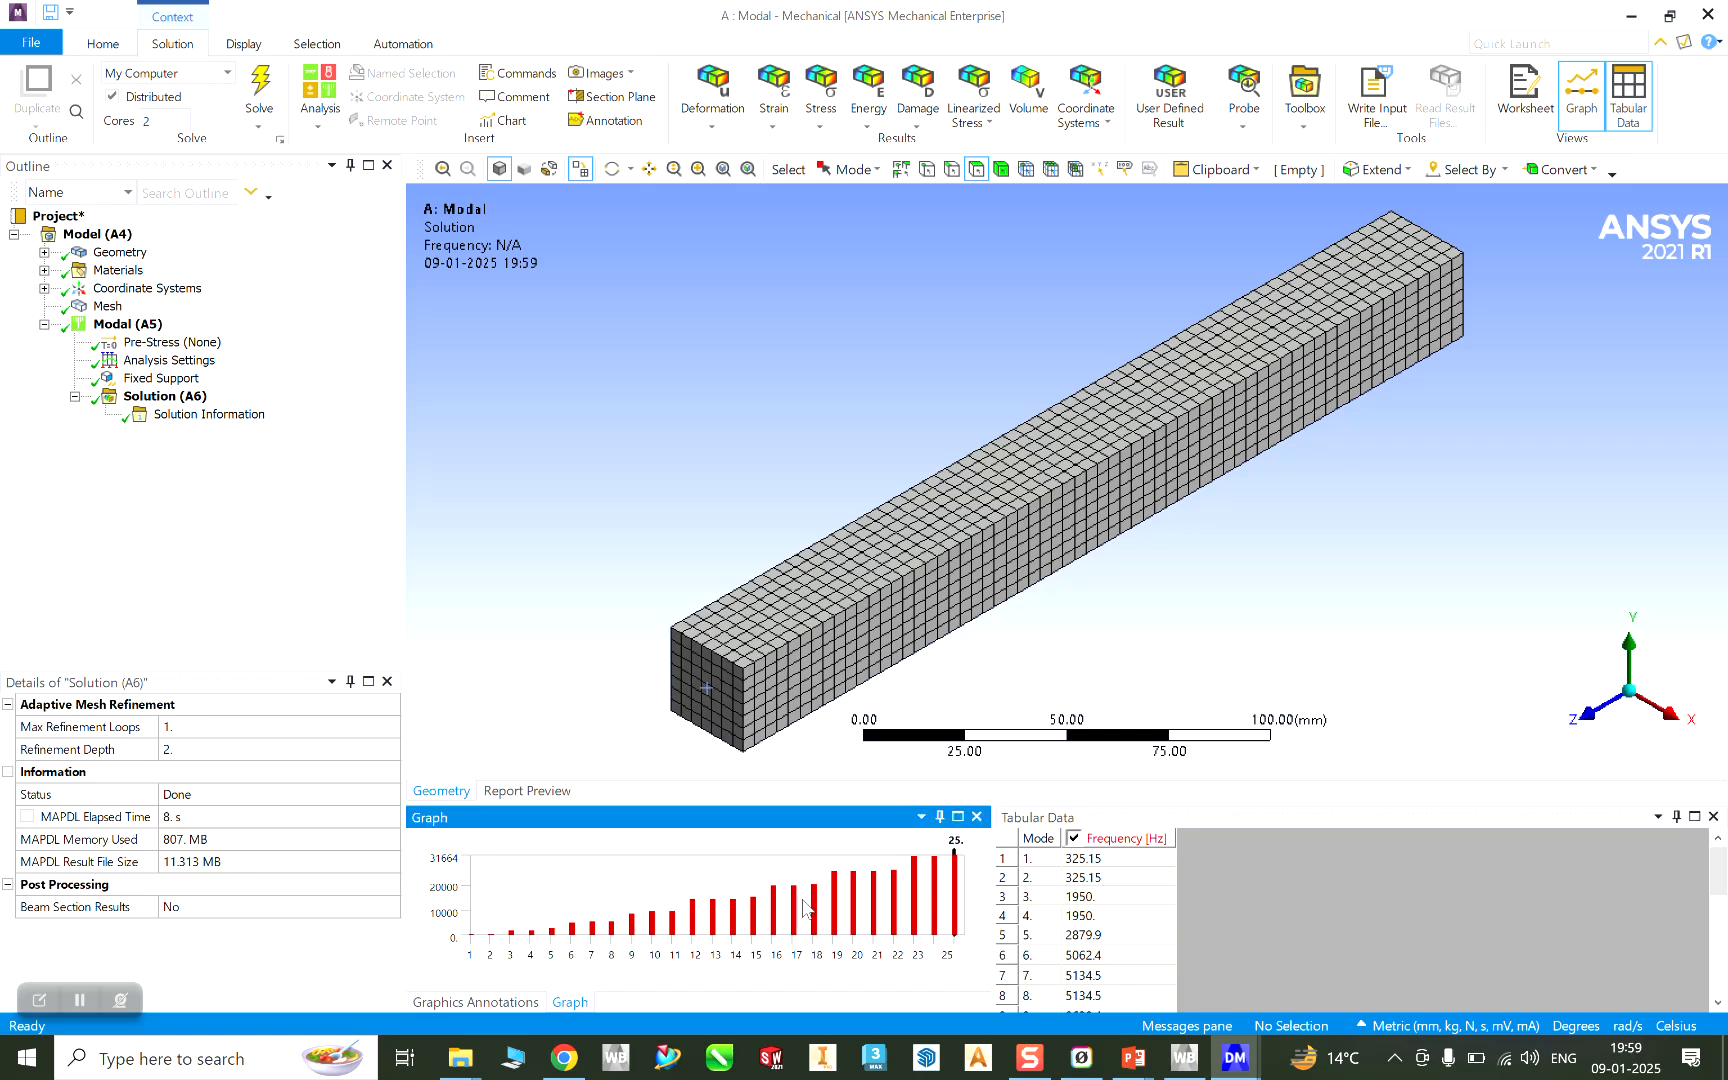
{"action": "right_click", "coordinate": [803, 900]}
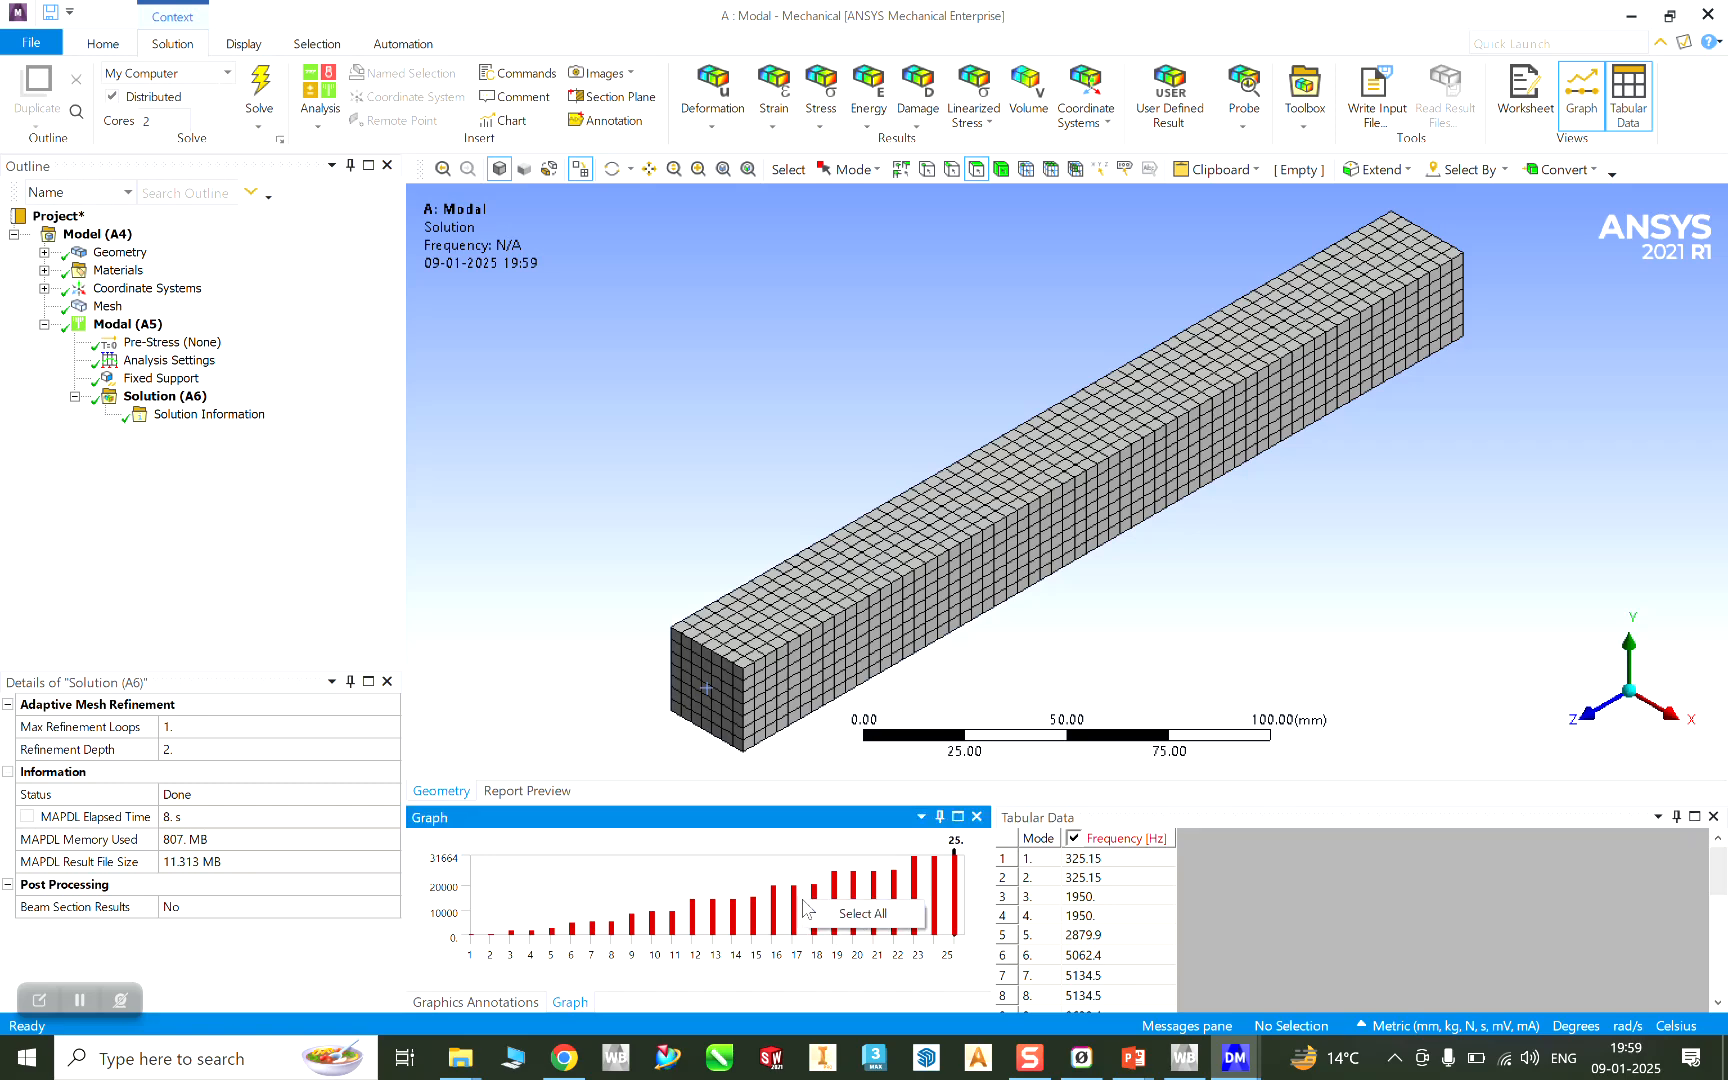
{"action": "left_click", "coordinate": [847, 911]}
{"action": "right_click", "coordinate": [842, 904]}
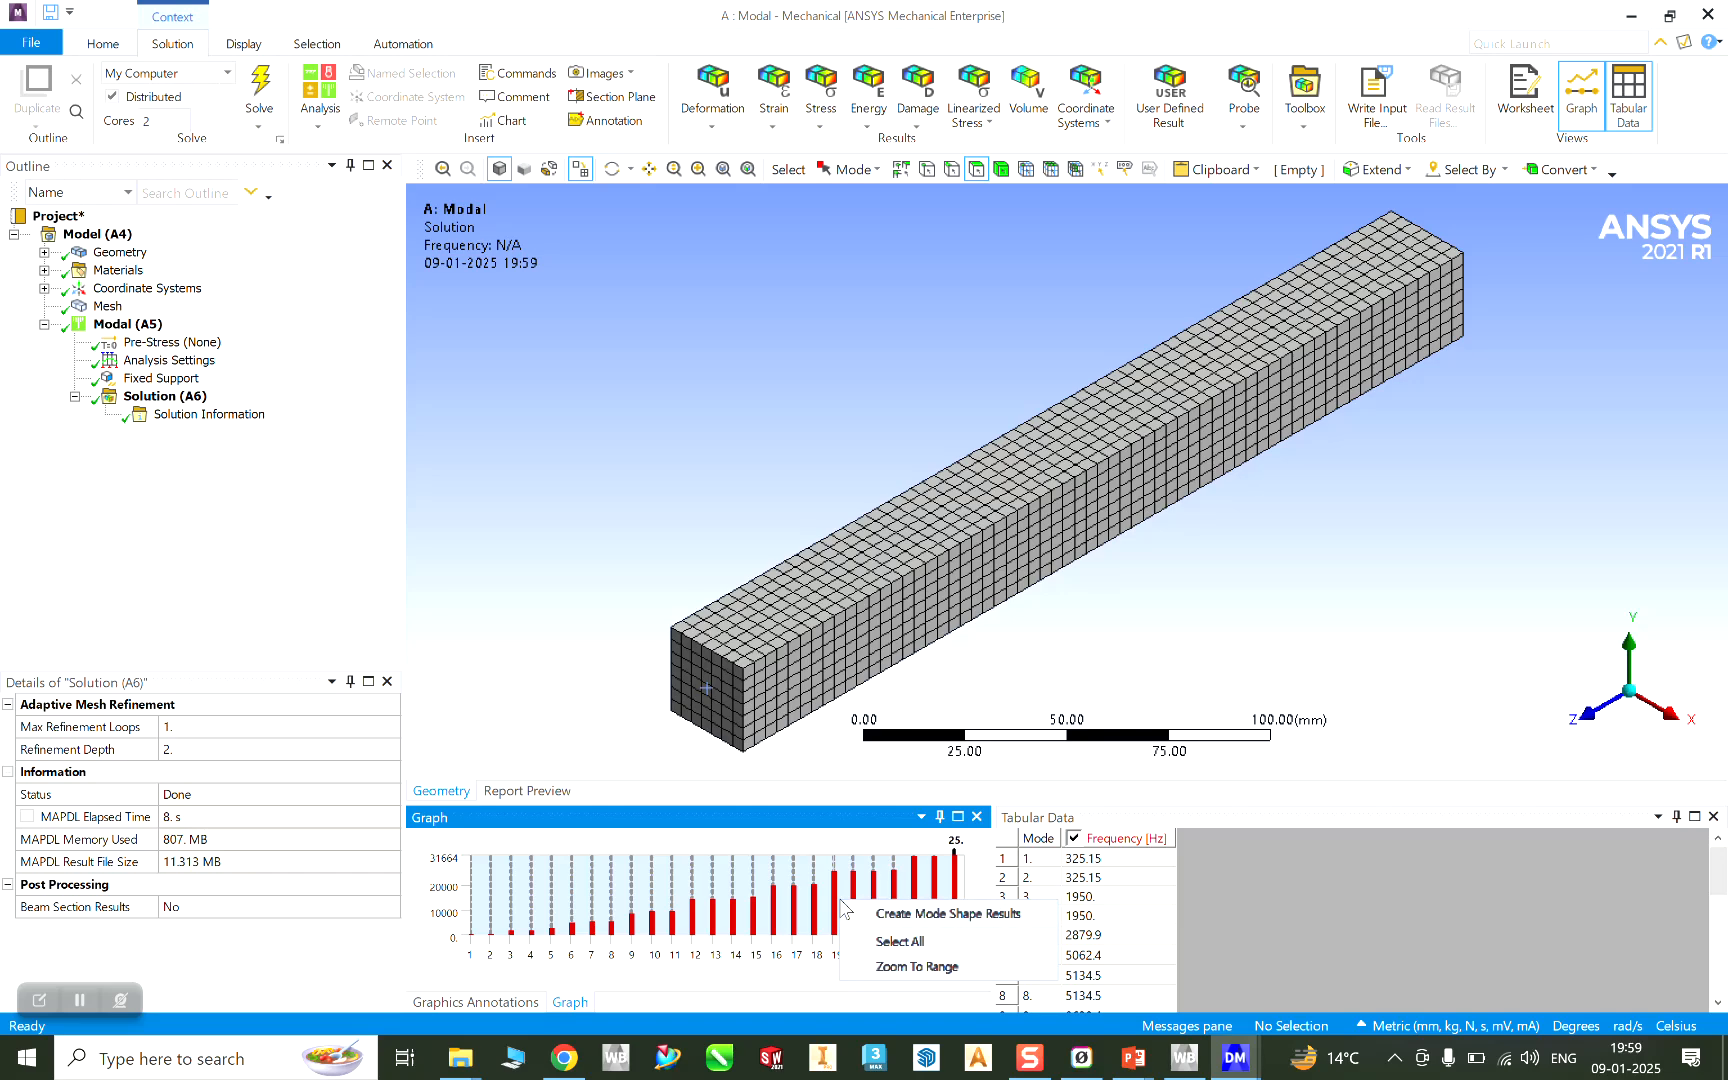
{"action": "left_click", "coordinate": [909, 914]}
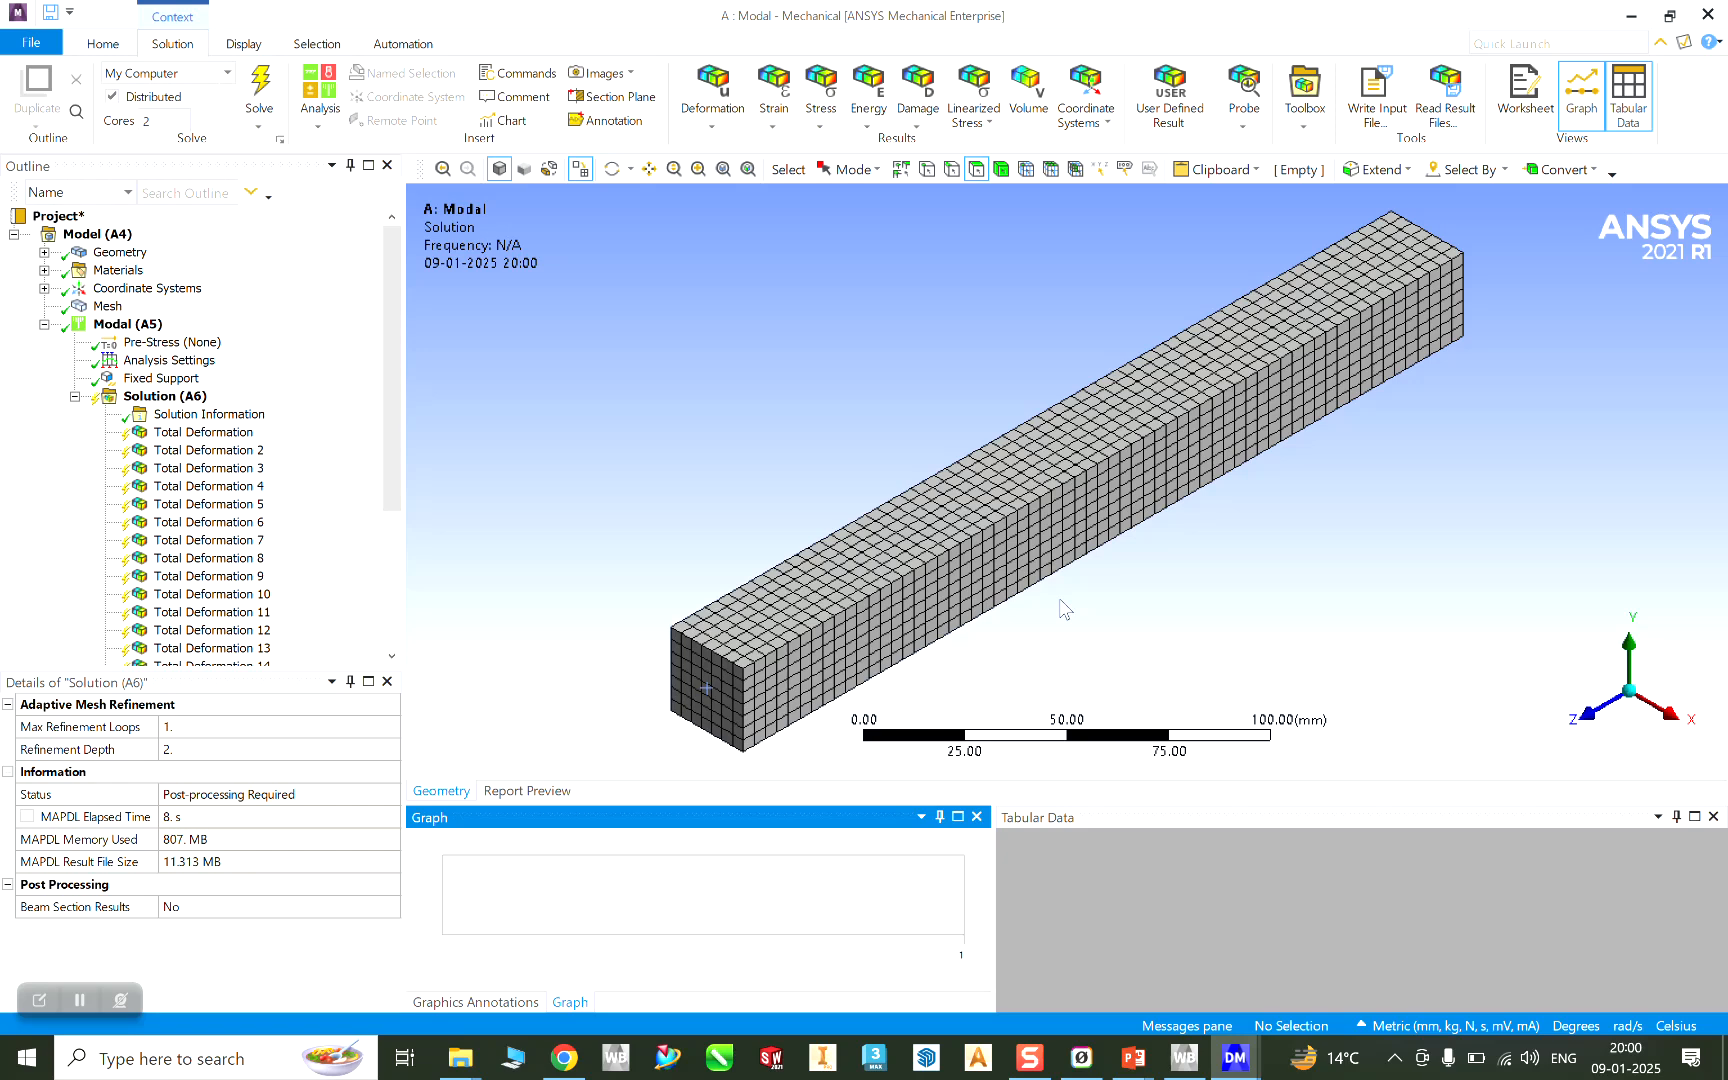
Evaluate all the total deformation results under Solution (A6)
{"action": "left_click_drag", "start_coordinate": [390, 478], "coordinate": [386, 367]}
{"action": "right_click", "coordinate": [160, 397]}
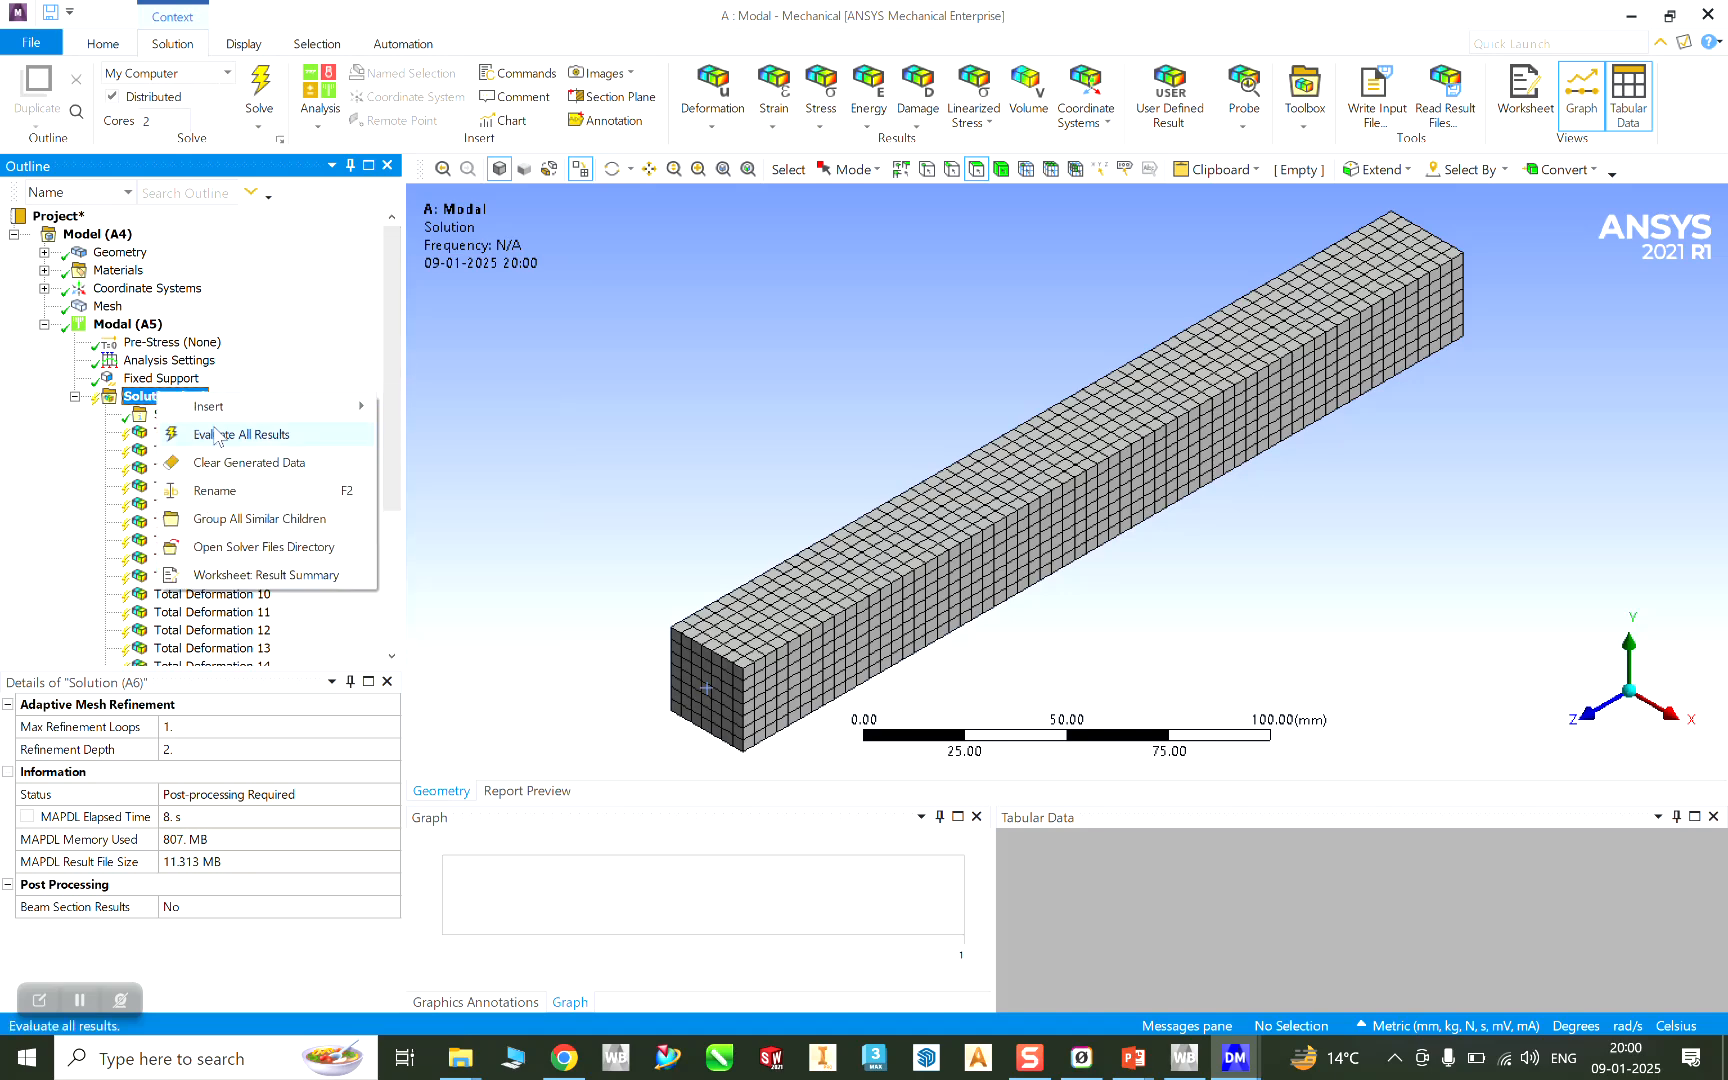
{"action": "left_click", "coordinate": [215, 435]}
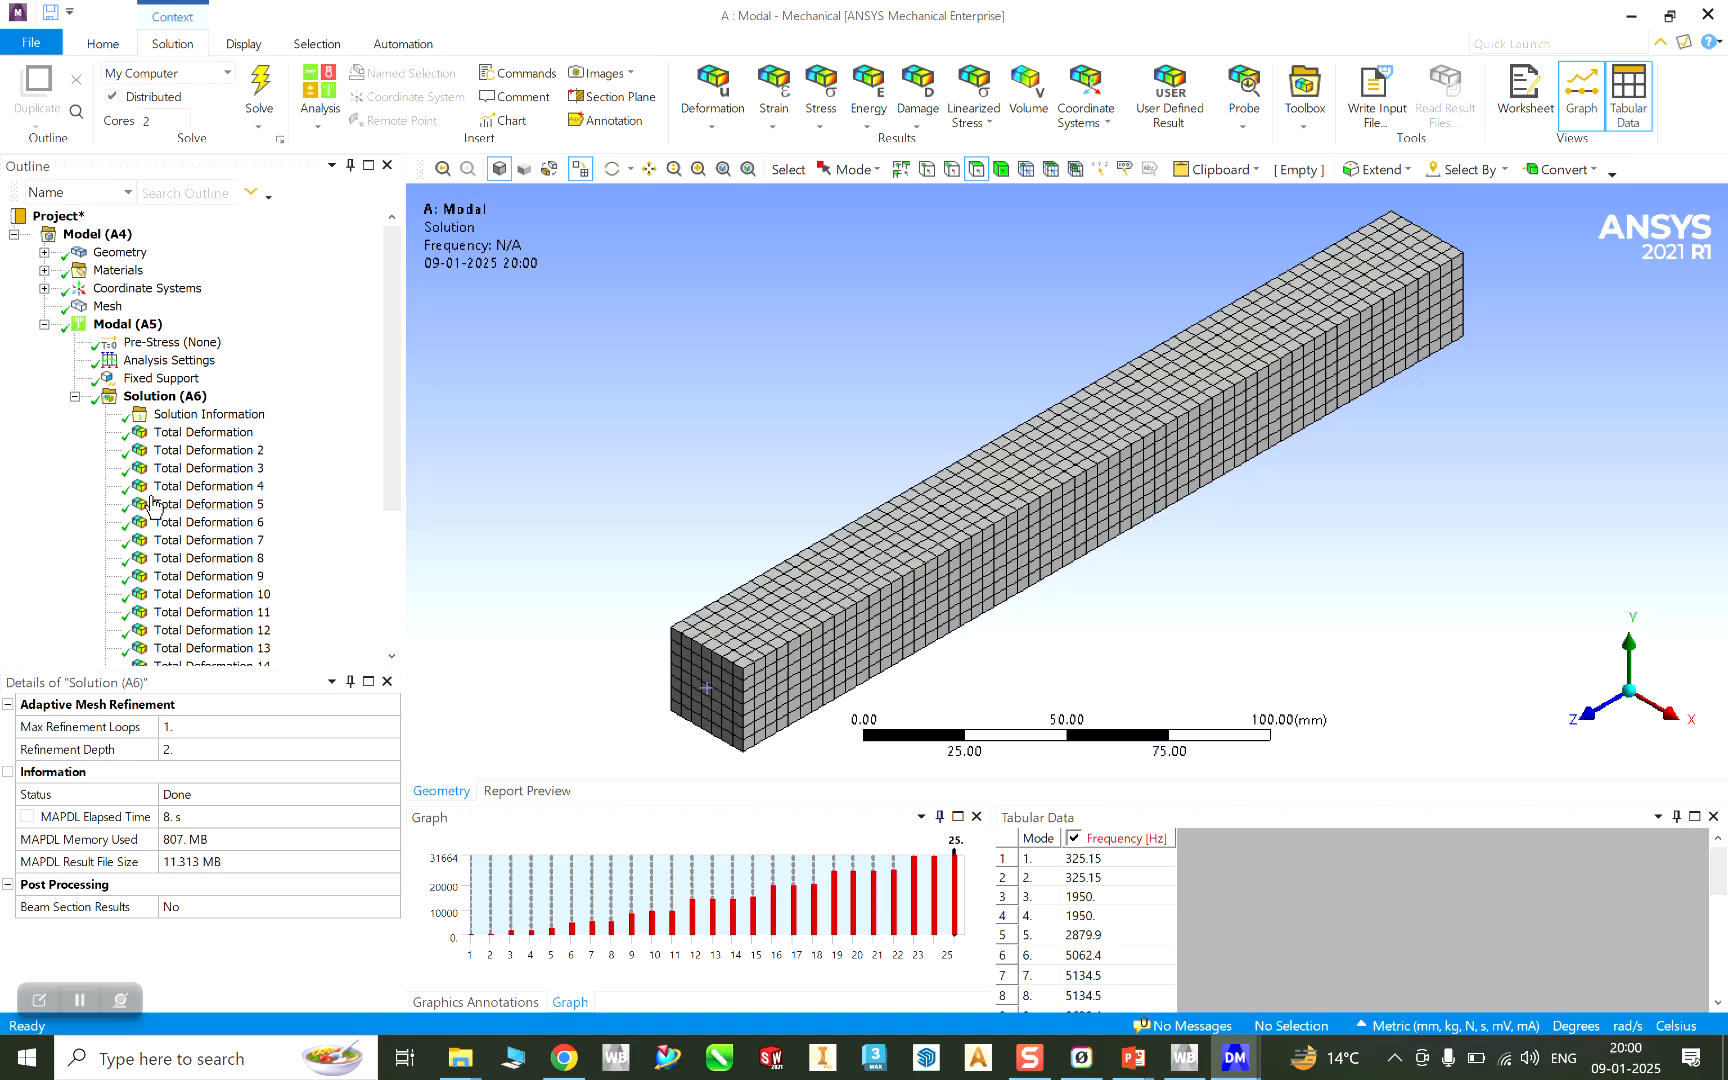
Display the mode 1 Total Deformation result and play its animation
{"action": "left_click_drag", "start_coordinate": [389, 427], "coordinate": [408, 538]}
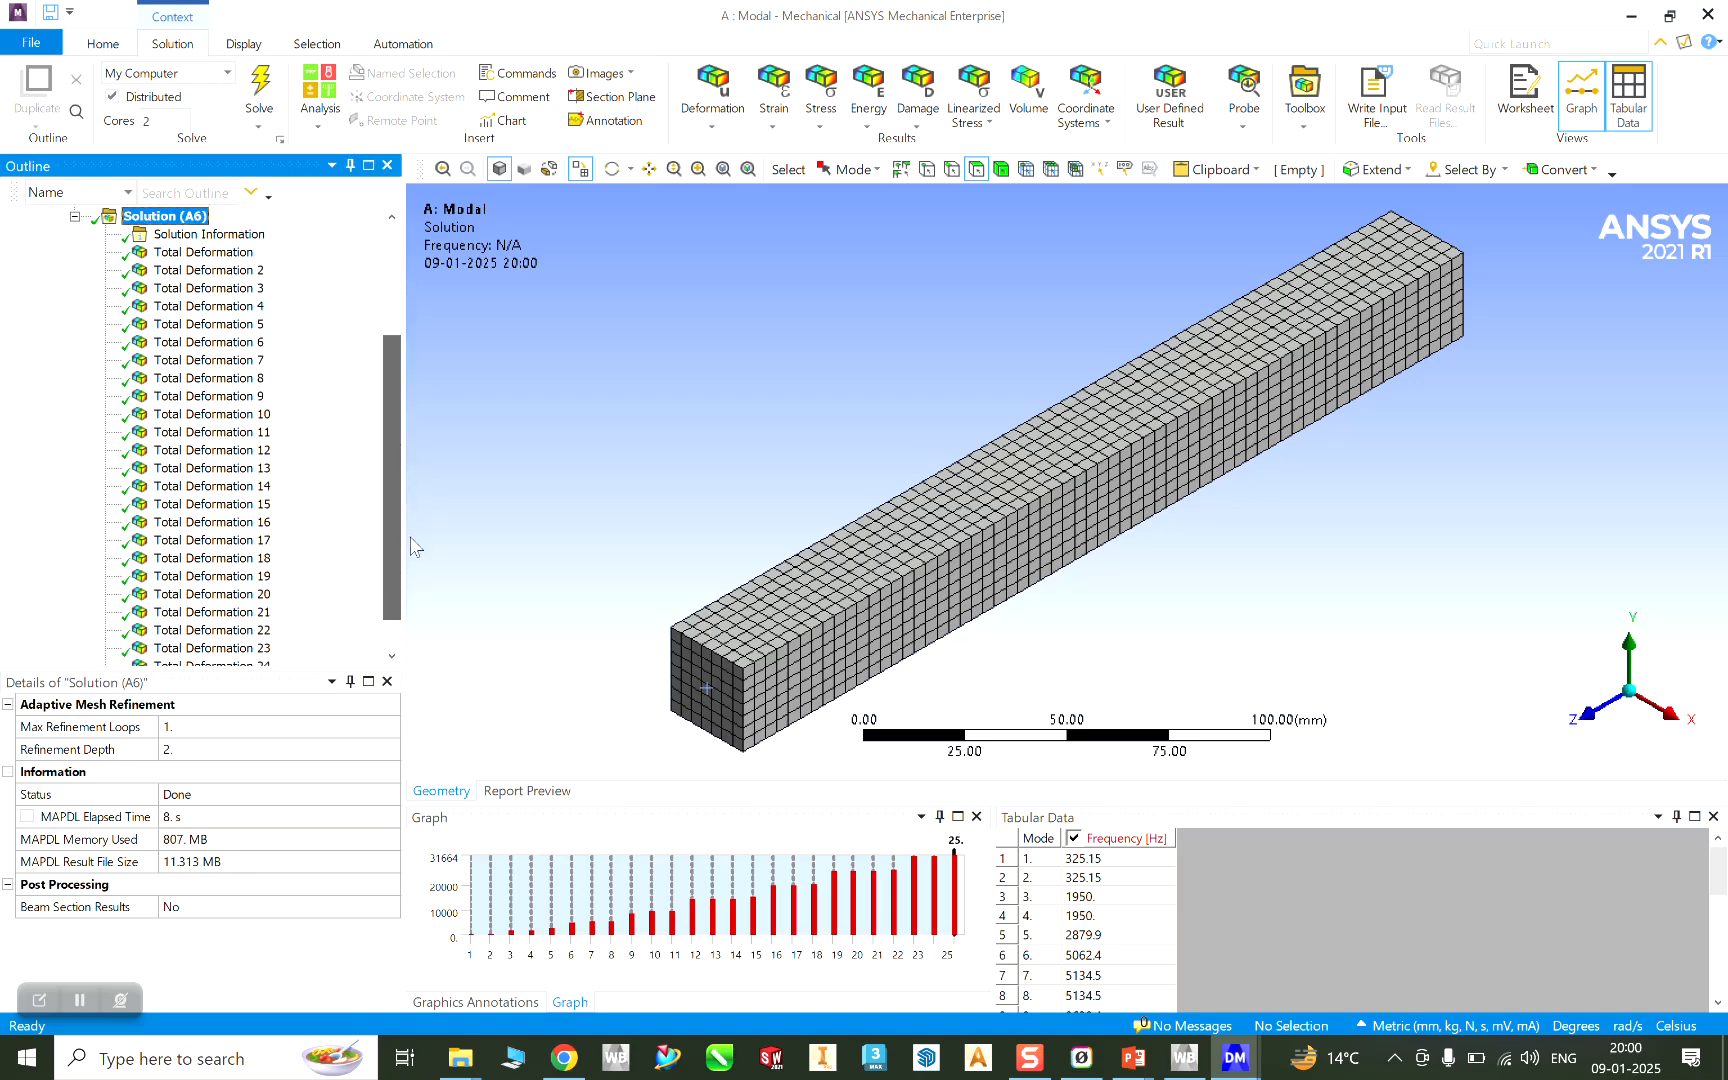
{"action": "left_click", "coordinate": [199, 255]}
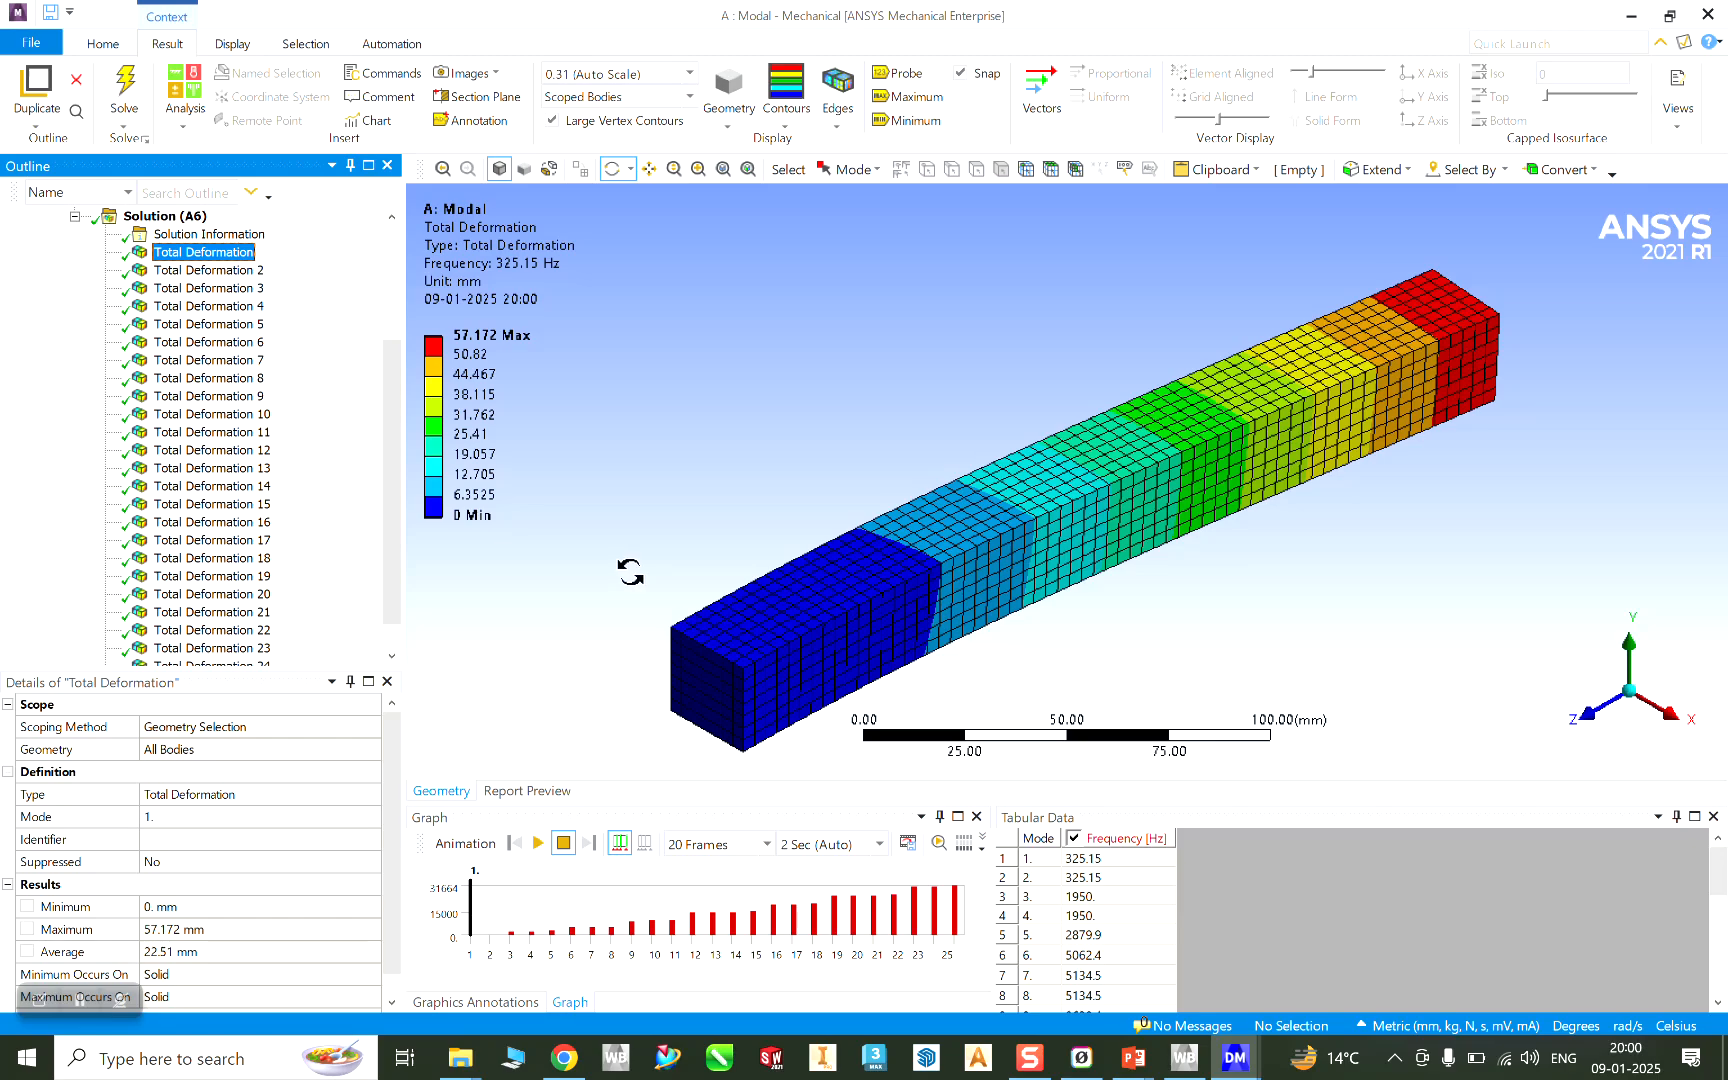
{"action": "left_click", "coordinate": [537, 843]}
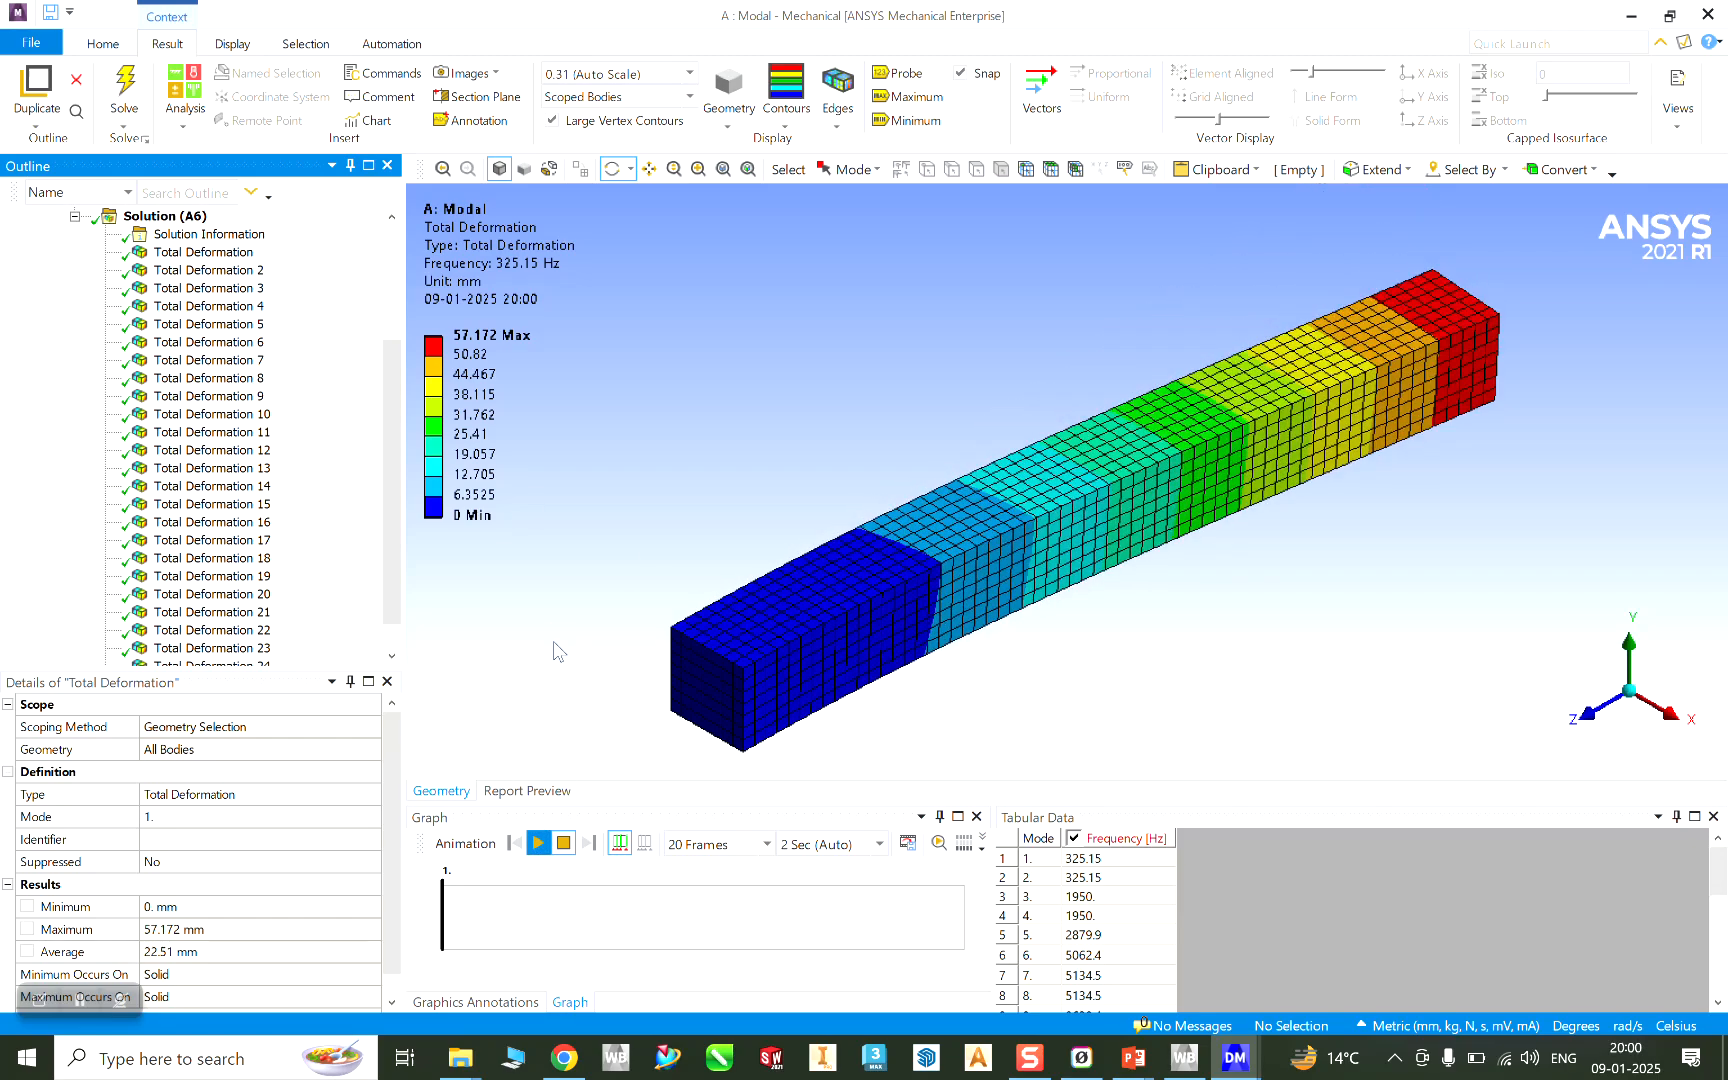
{"action": "left_click", "coordinate": [539, 846]}
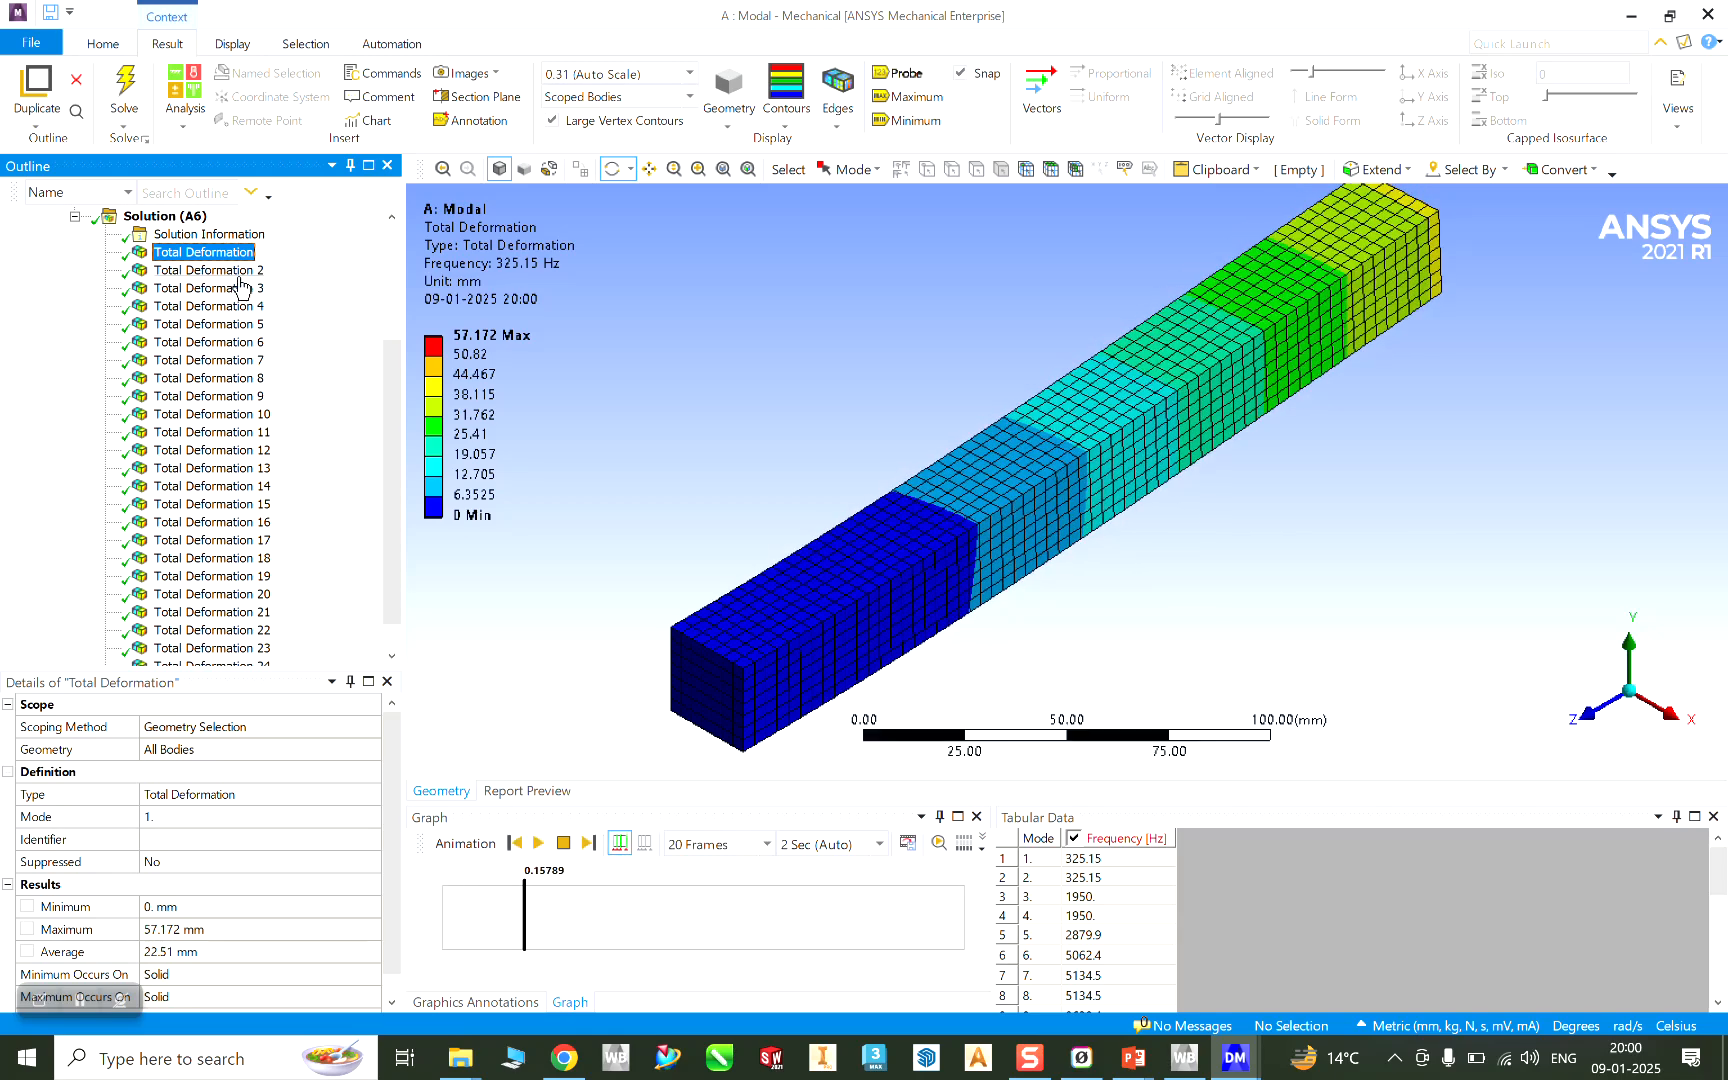
View and animate the mode shapes of Total Deformation 2 and Total Deformation 18
{"action": "left_click", "coordinate": [240, 276]}
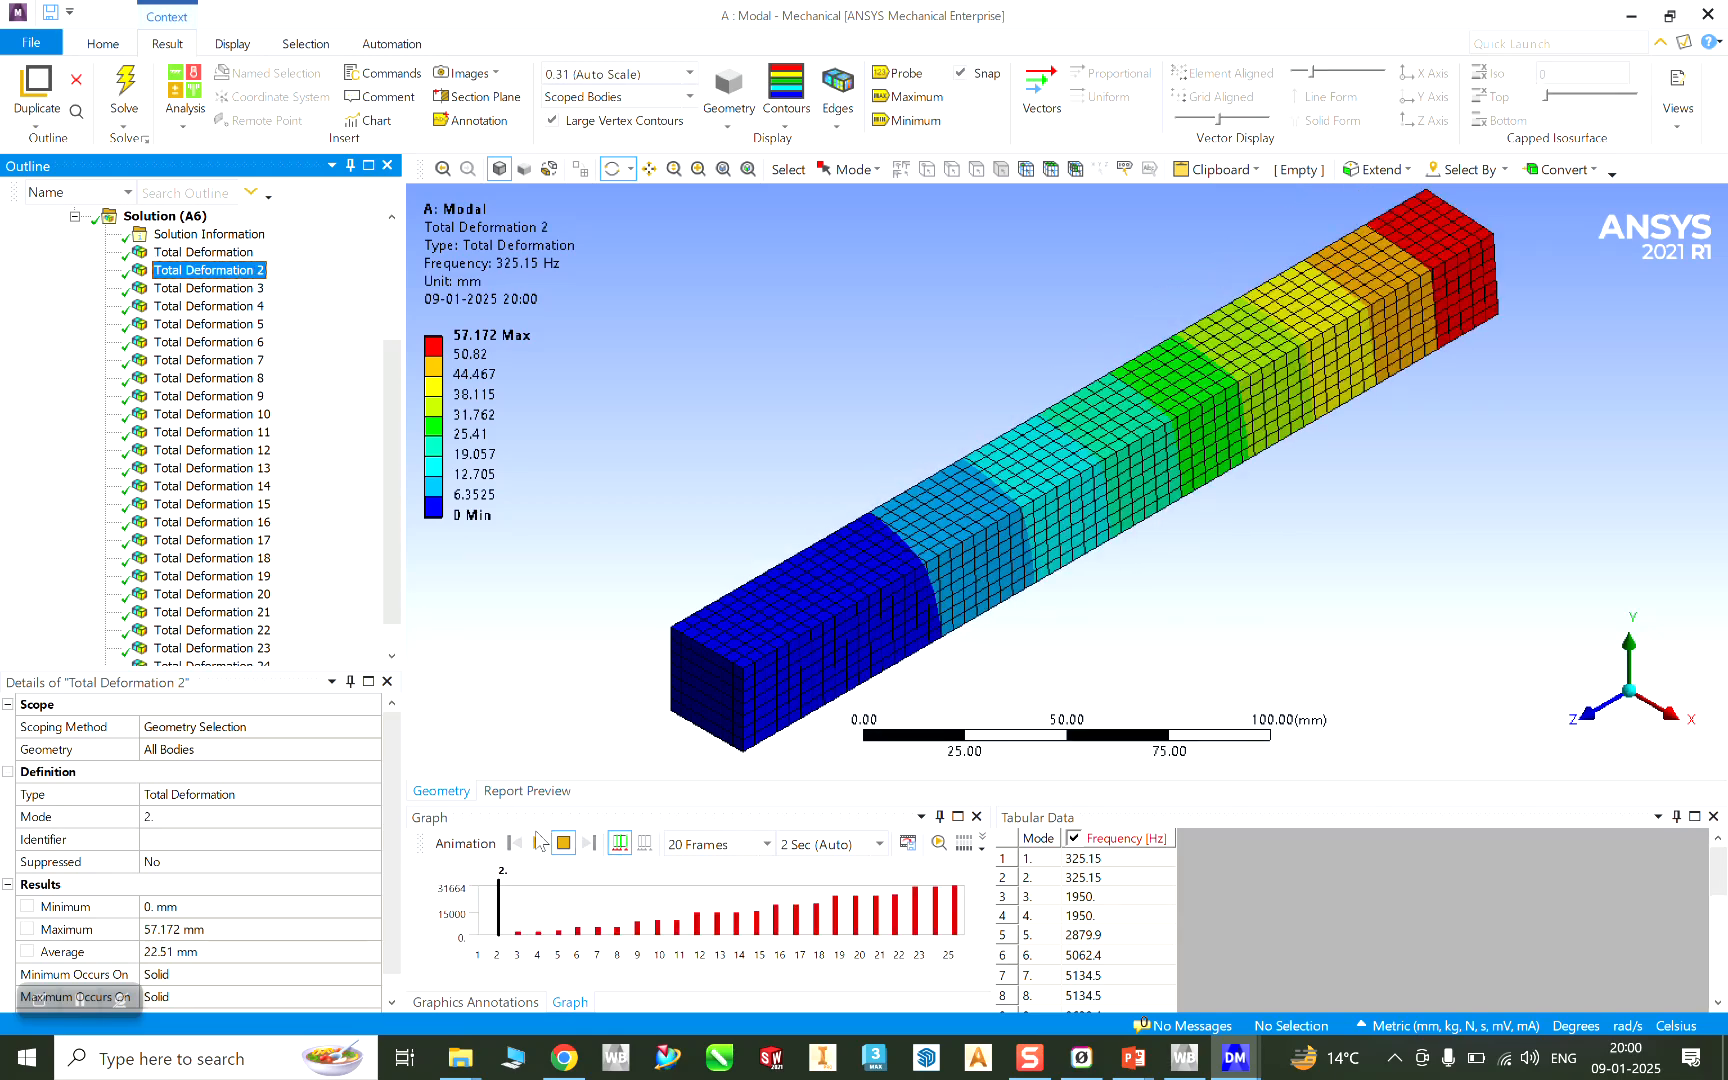
{"action": "left_click", "coordinate": [538, 845]}
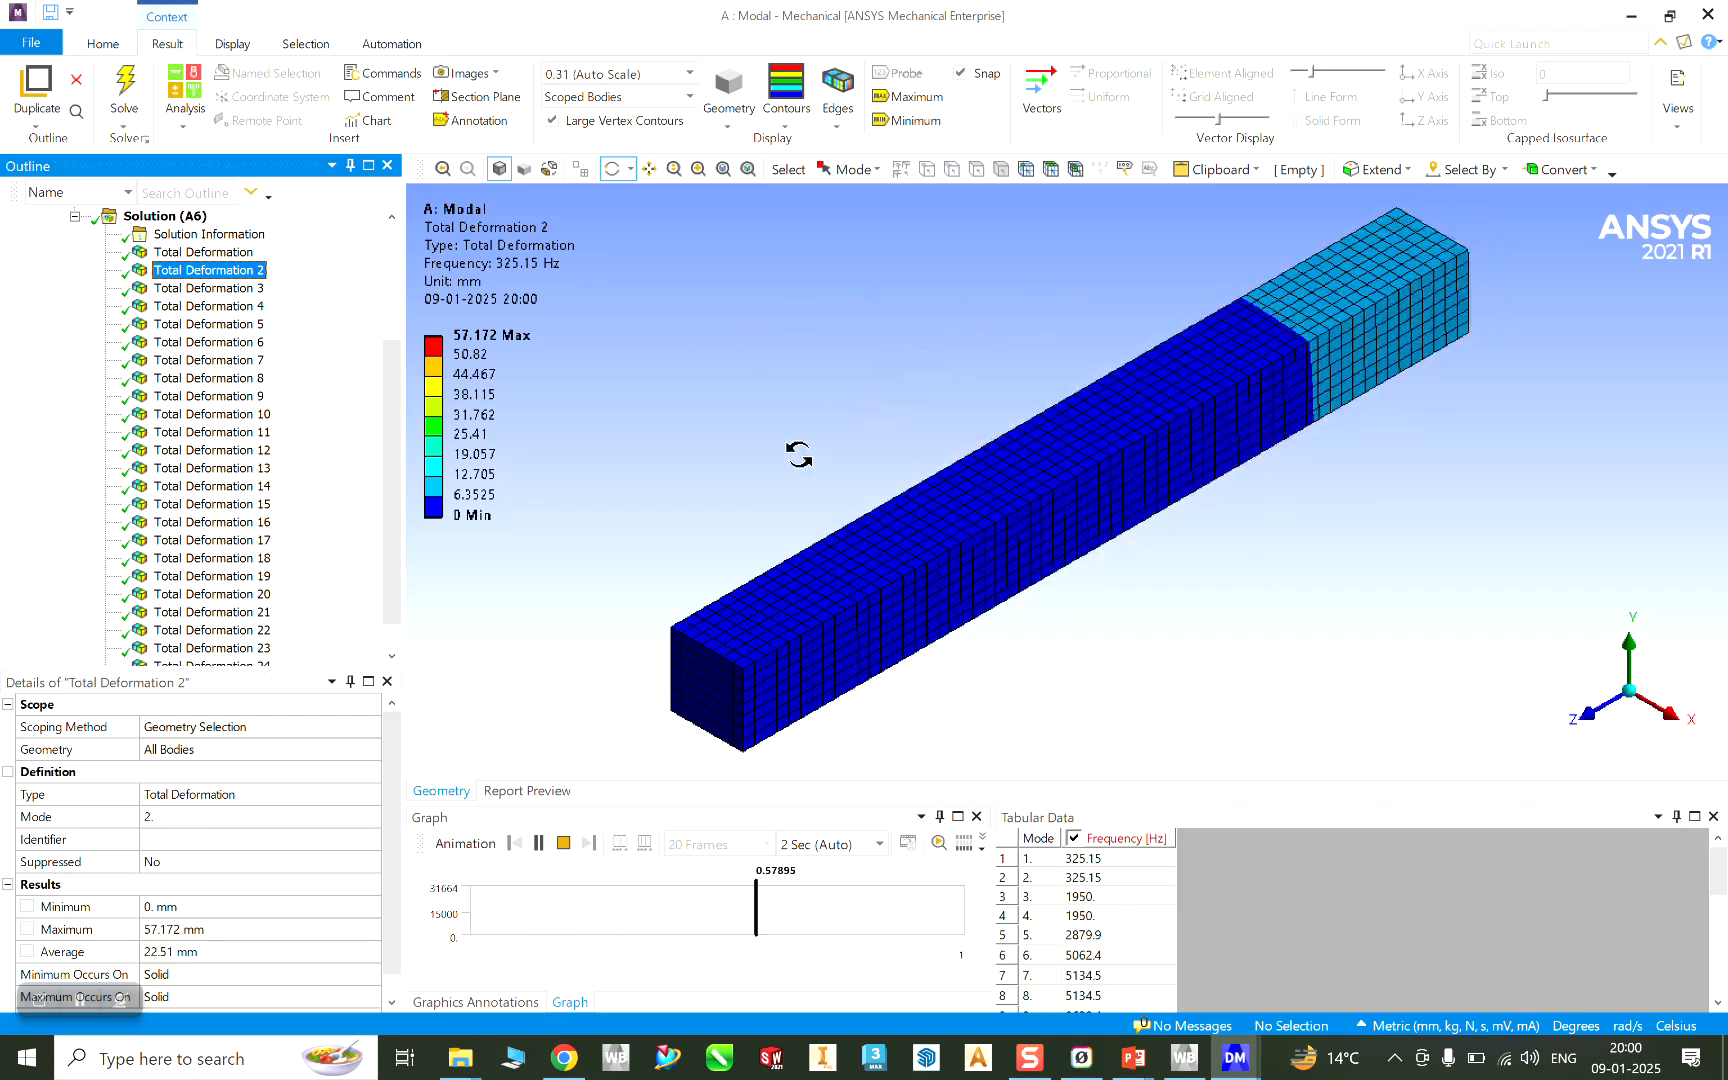
{"action": "left_click", "coordinate": [226, 561]}
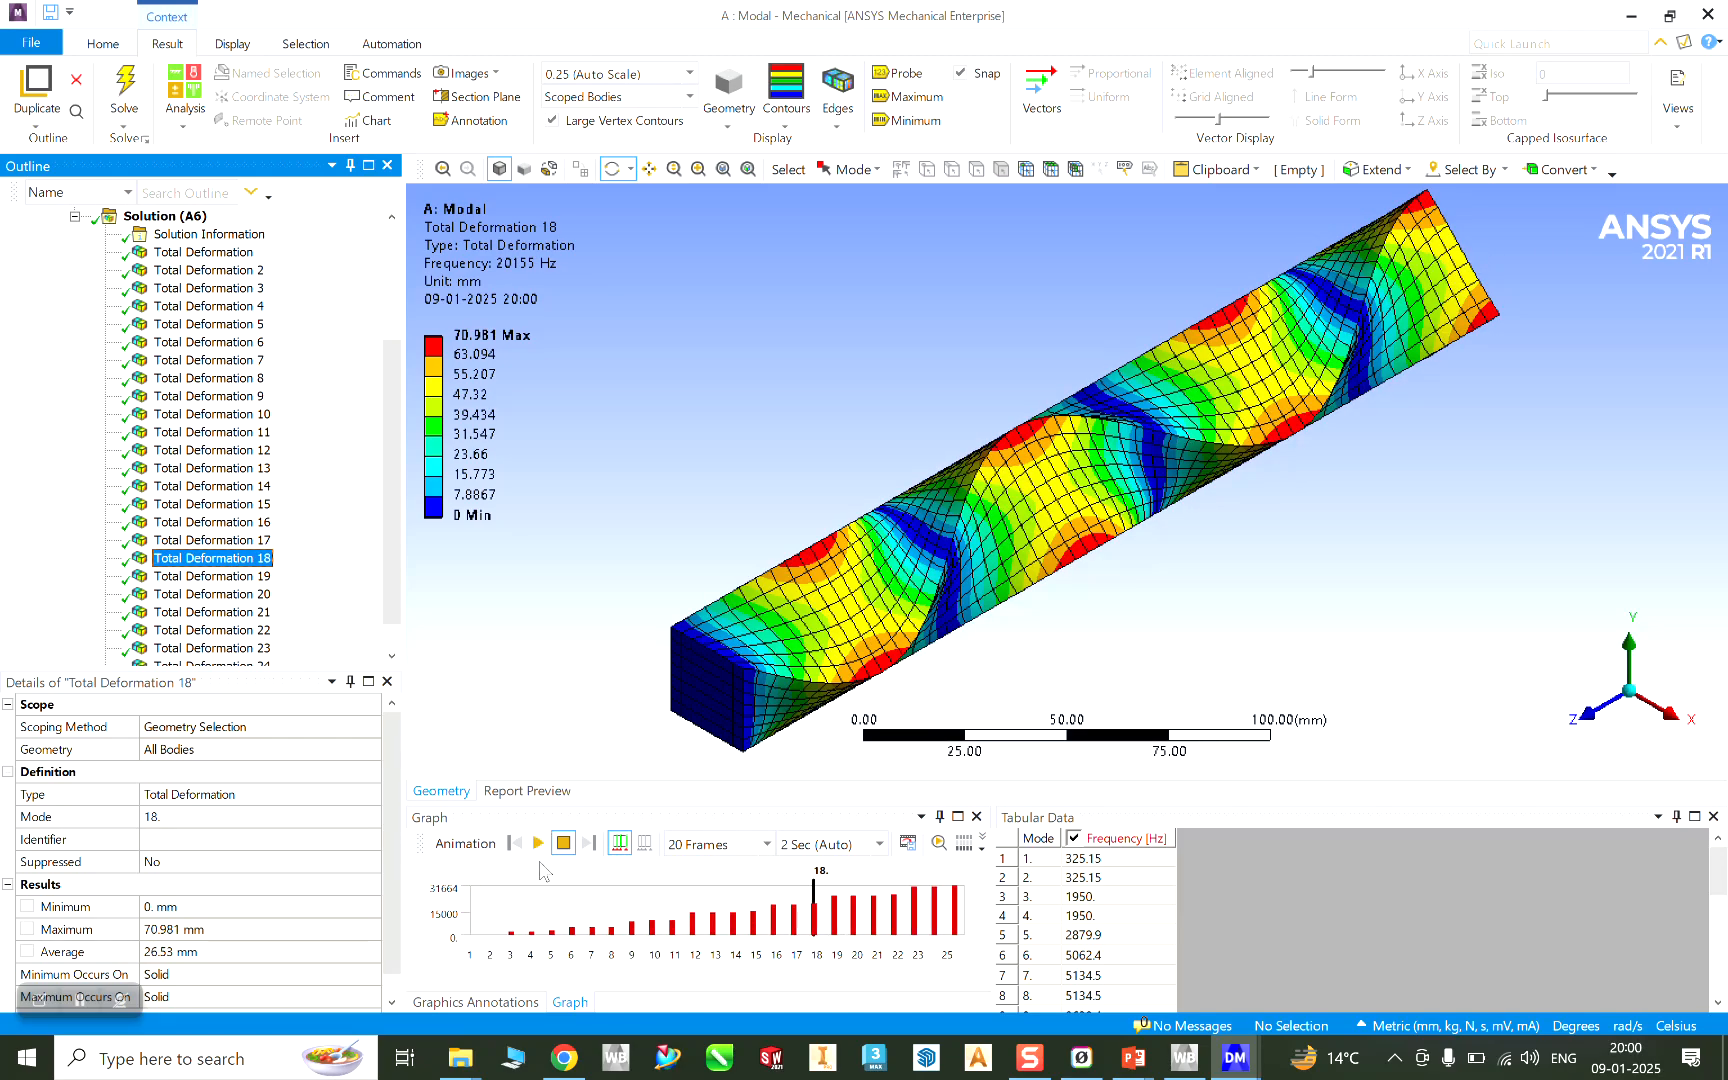
{"action": "left_click", "coordinate": [537, 845]}
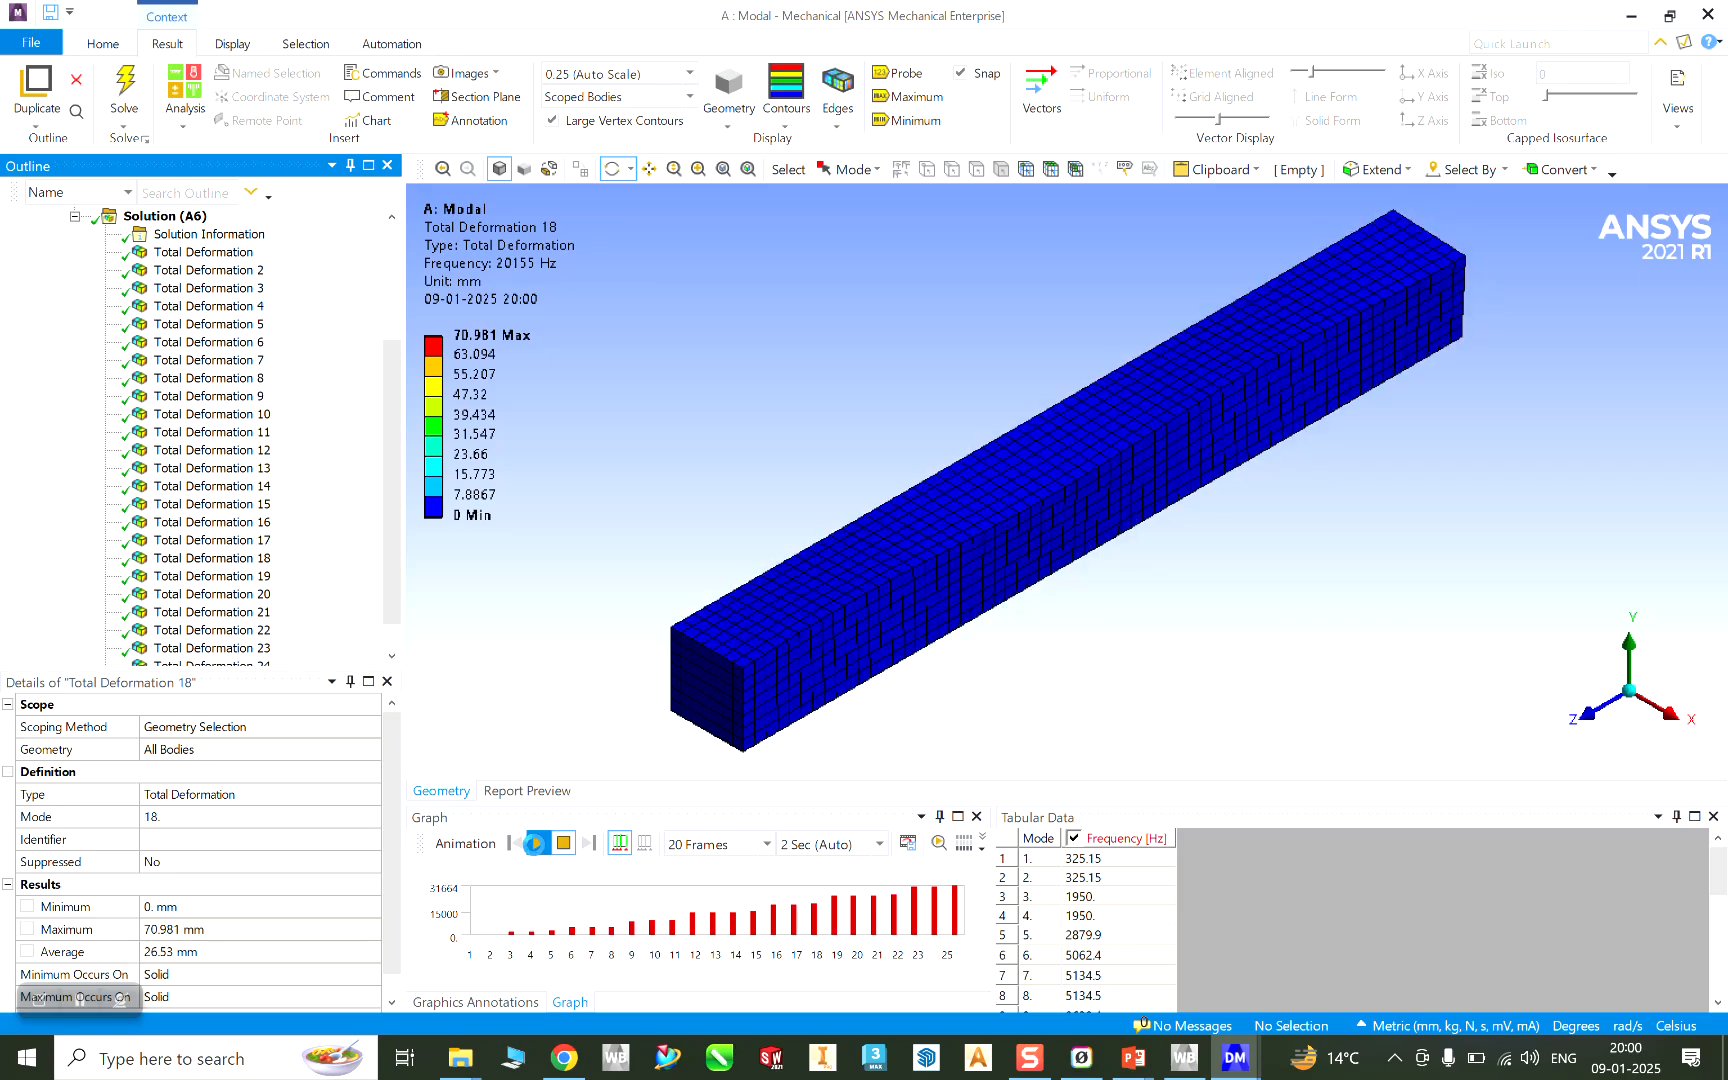